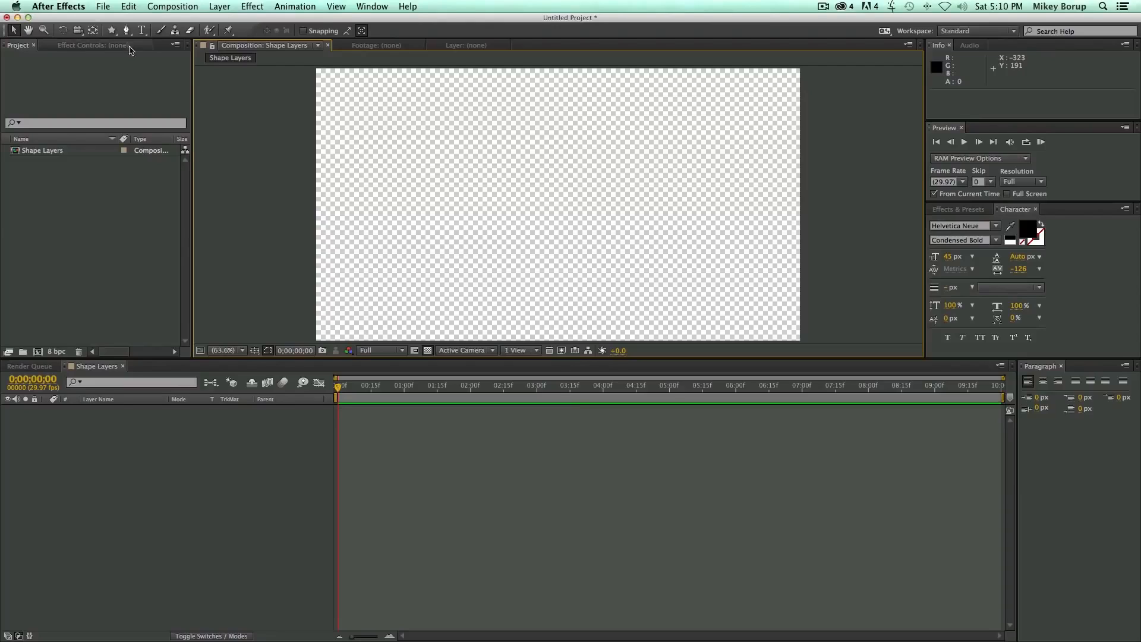
- Draw a red rectangle about 668 by 292 px with the Rectangle Tool near the middle of the empty composition
left_click(113, 31)
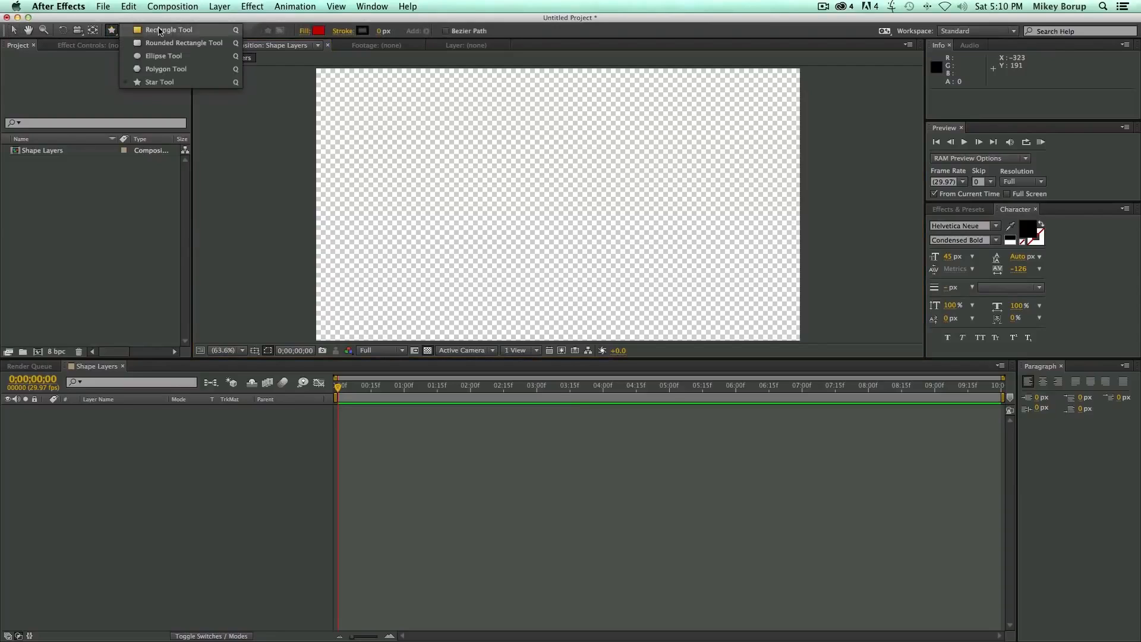
left_click(103, 70)
left_click(113, 32)
left_click_drag(113, 32, 170, 39)
left_click_drag(439, 152, 694, 266)
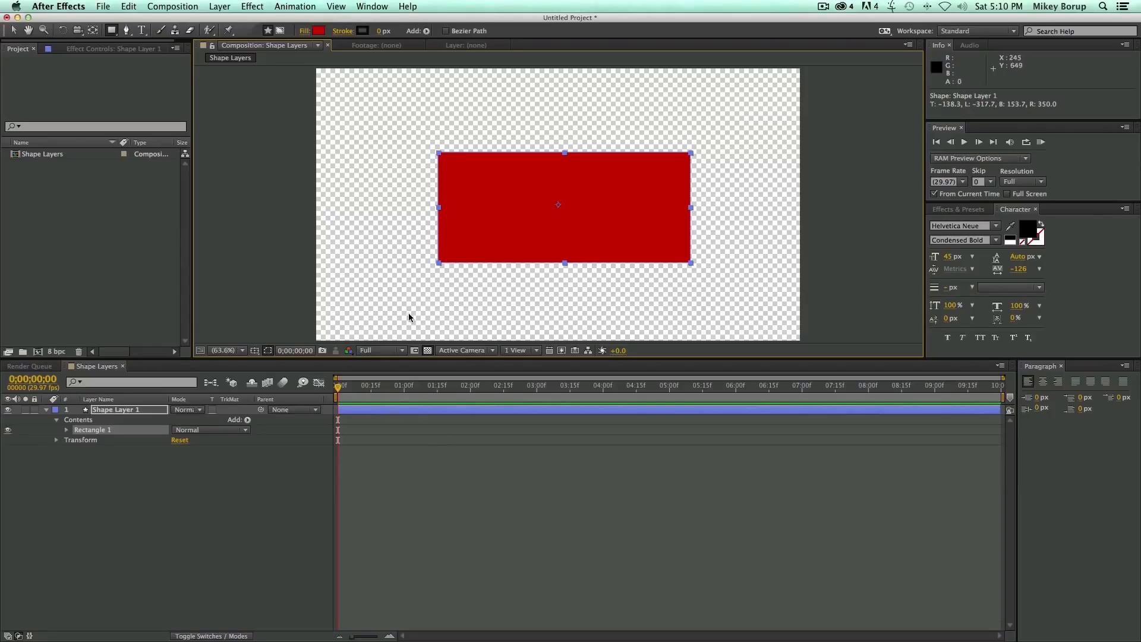
- Delete the red rectangle's shape layer and create a full-frame deep royal blue solid in its place
left_click(100, 455)
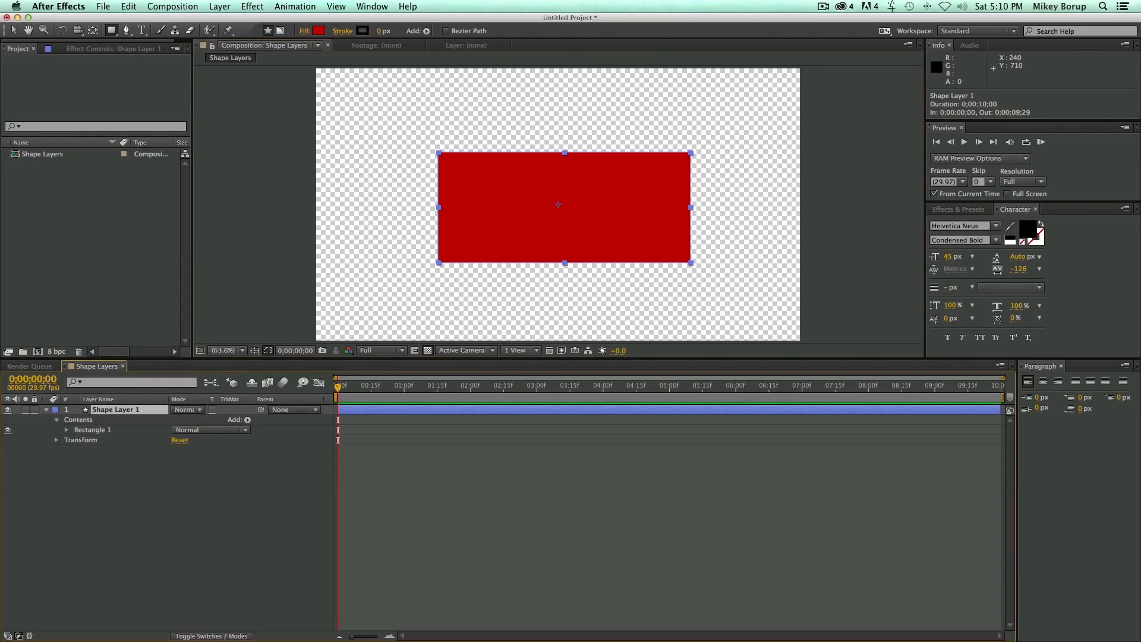
key("Delete")
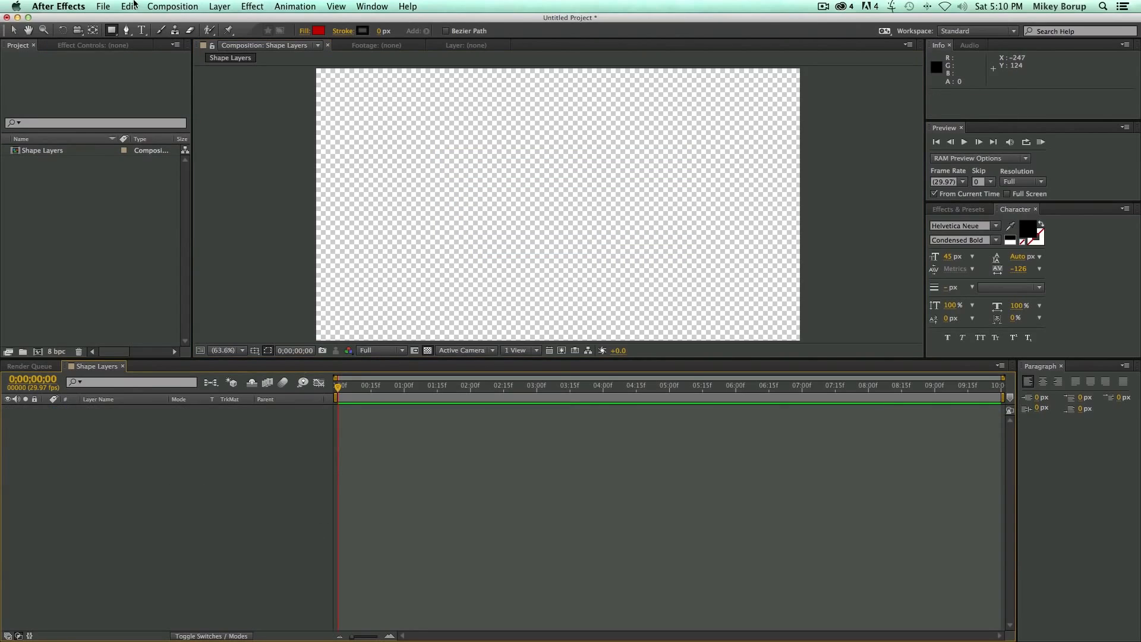
left_click(211, 8)
mouse_move(228, 21)
left_click(448, 34)
left_click(586, 331)
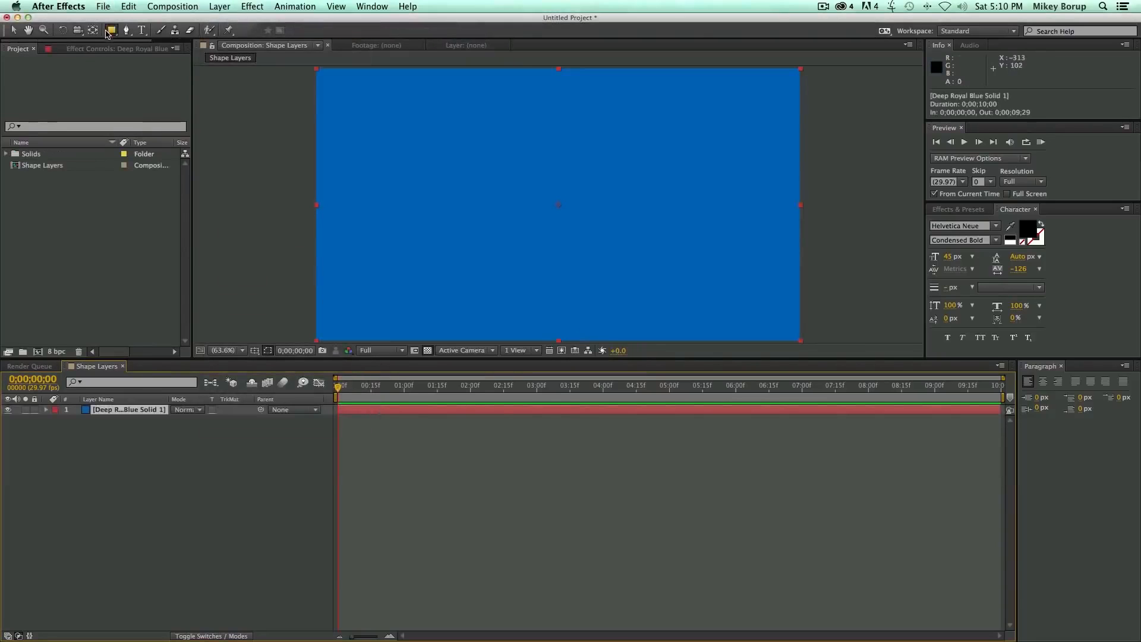
- Draw a rectangular mask about 629 by 357 px on the selected blue solid, delete the mask and deselect the solid
left_click_drag(366, 117, 604, 251)
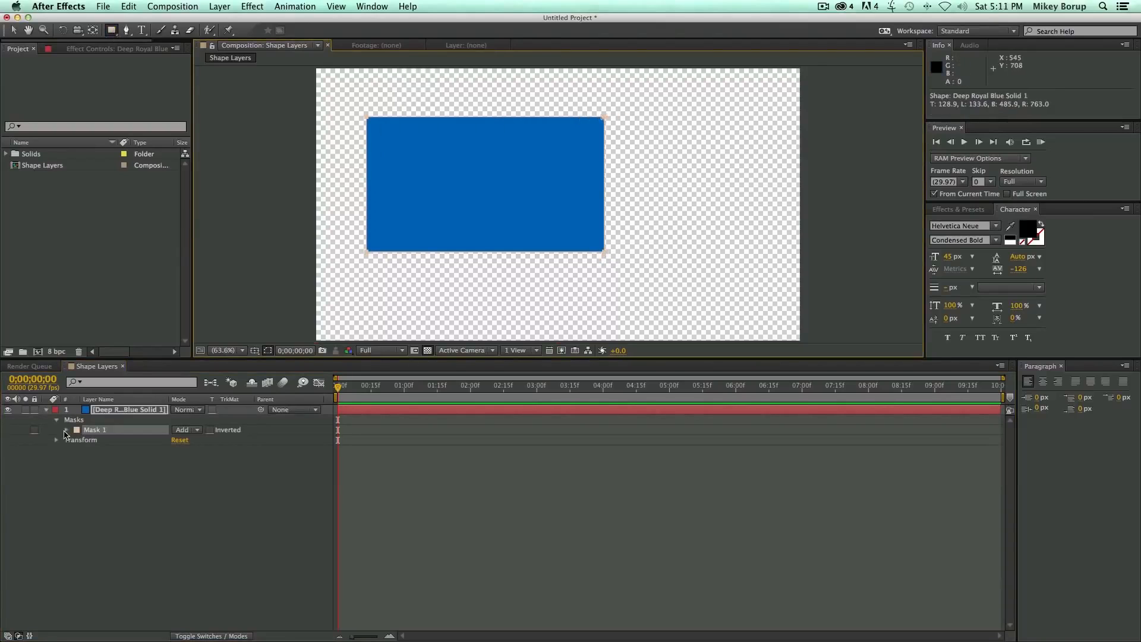
key("Delete")
left_click(387, 479)
left_click(367, 414)
left_click(383, 459)
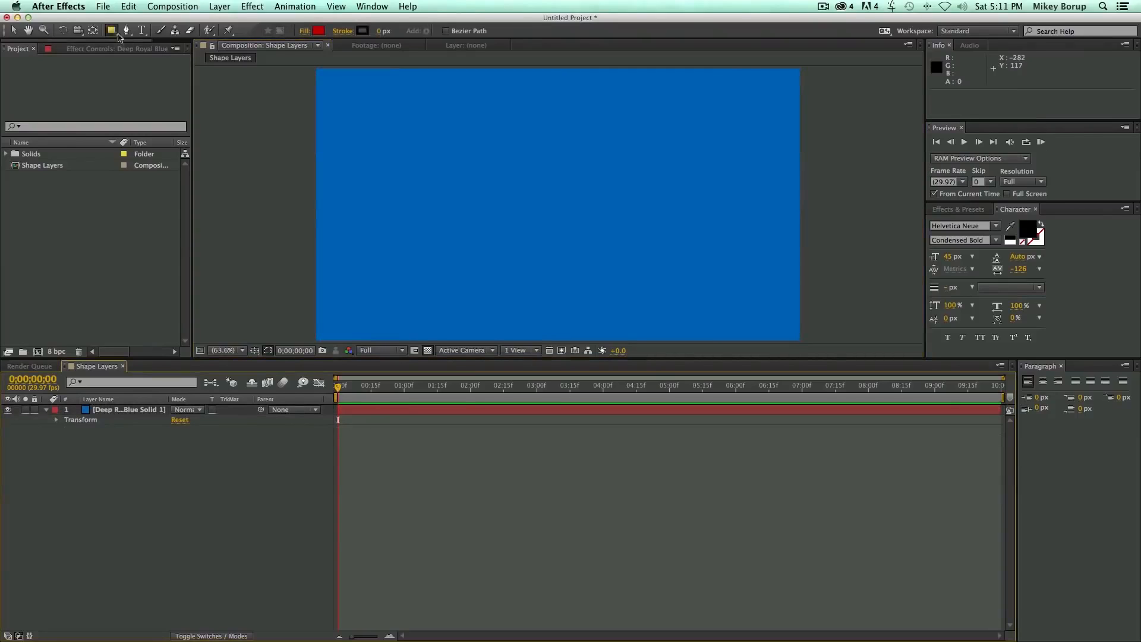
- Draw a red rectangle about 478 by 312 px as a separate shape layer over the blue solid, and undo it
left_click_drag(444, 149, 626, 266)
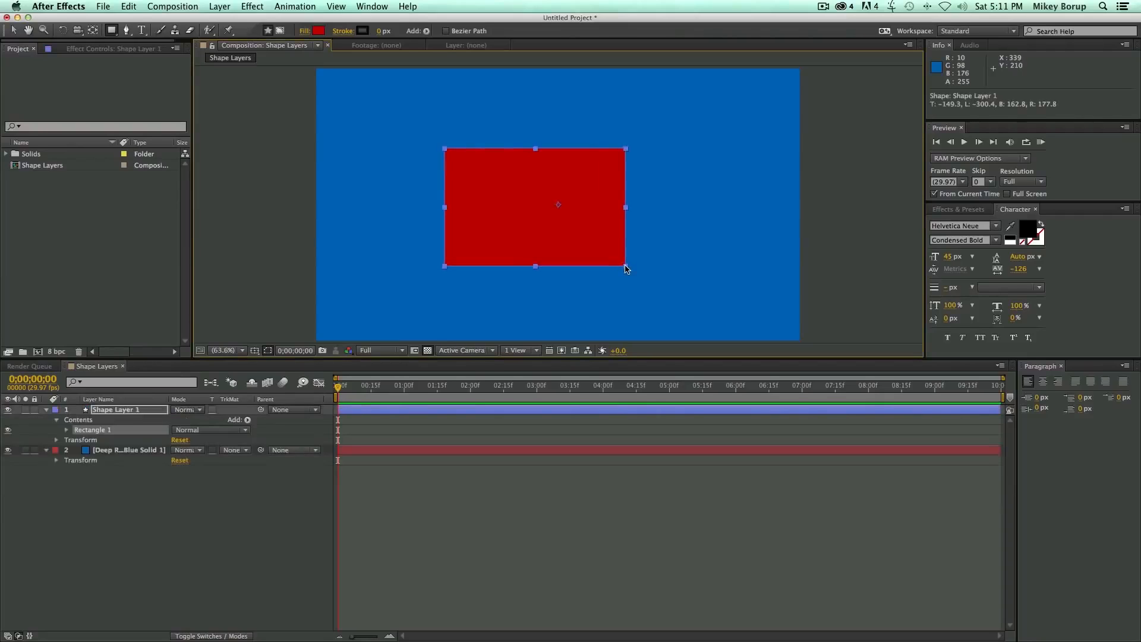
key("super+z")
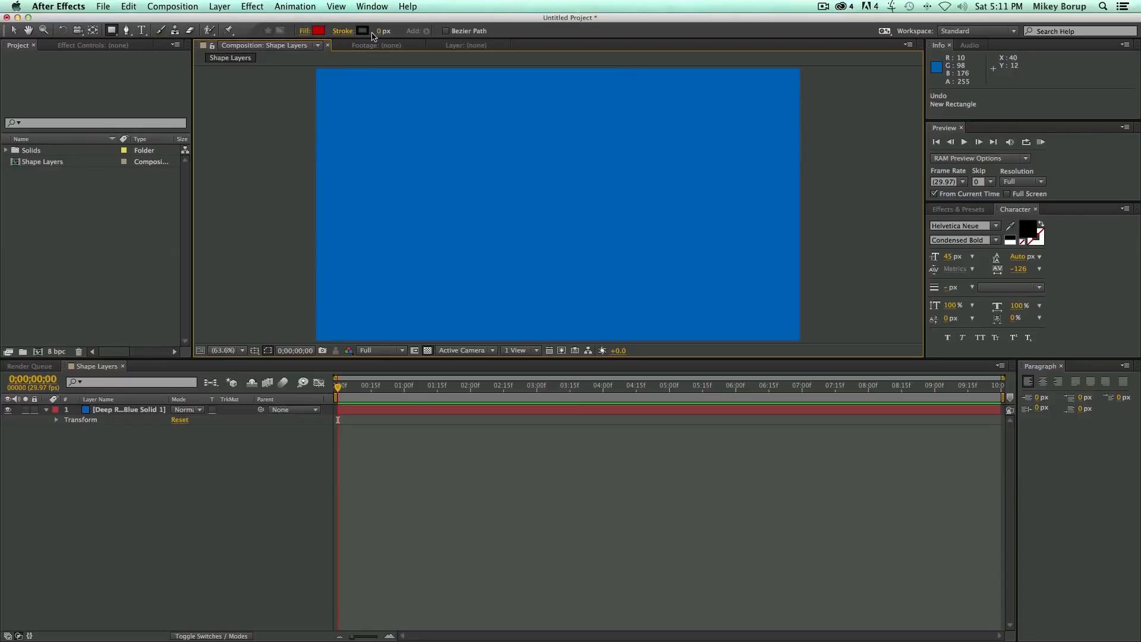
left_click(395, 415)
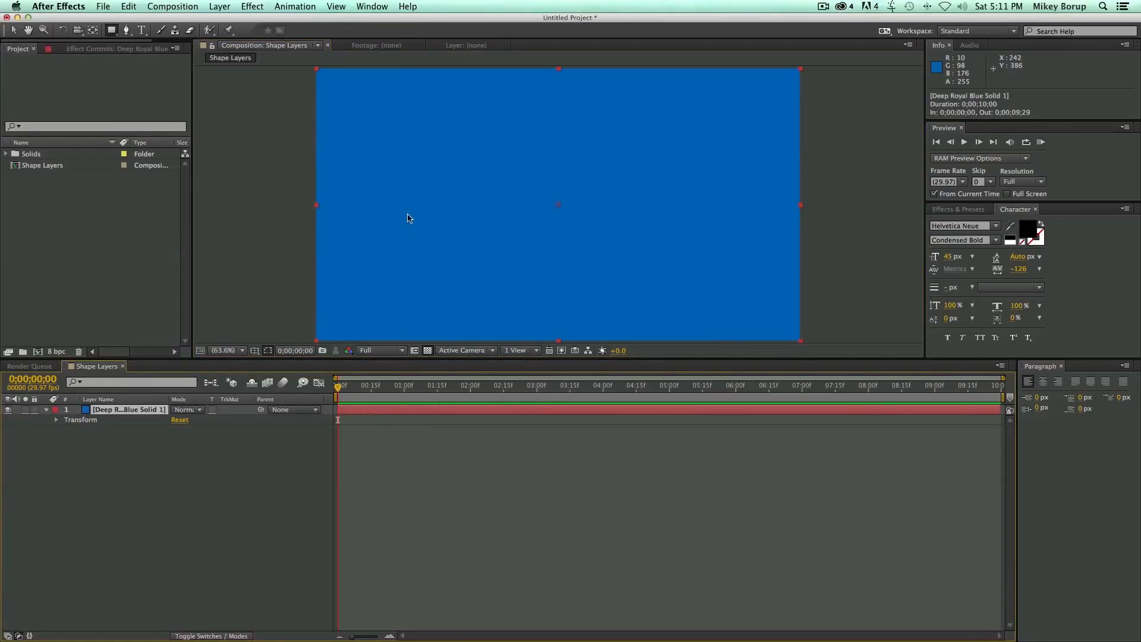
left_click(408, 435)
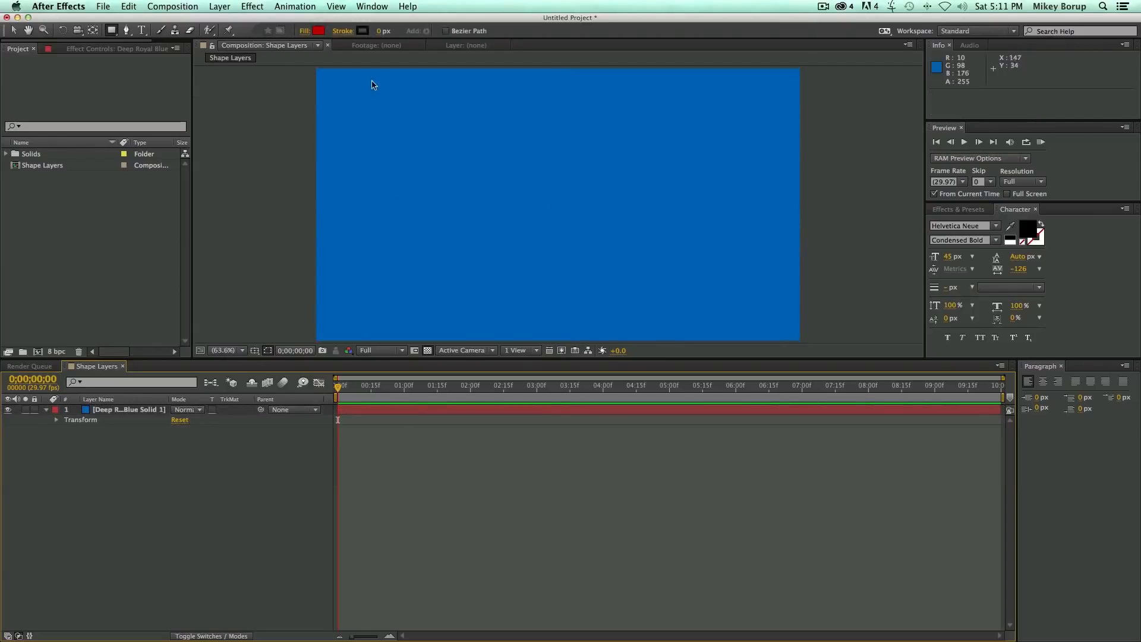
- Set the shape fill to a muted dark red, keep the stroke black and set its width to 23 px
left_click(319, 31)
left_click_drag(590, 278, 561, 290)
left_click(743, 217)
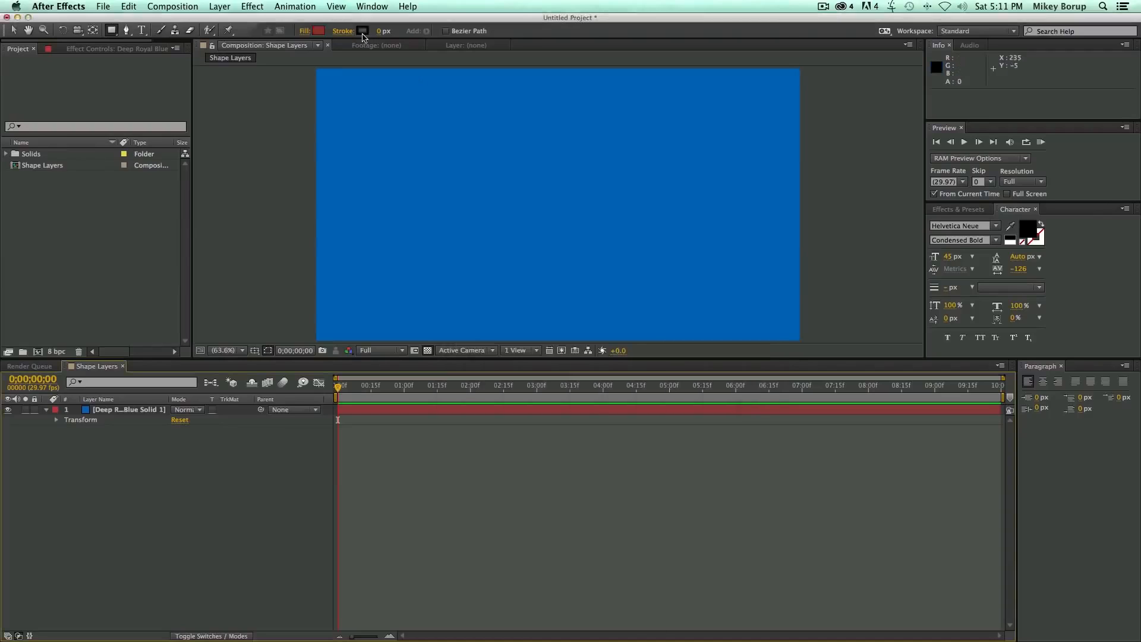
left_click(363, 30)
left_click(726, 219)
left_click_drag(381, 31, 397, 36)
- Draw a rectangle shape about 828 by 392 px over the blue solid and delete the solid layer
mouse_move(399, 135)
left_mouse_down()
mouse_move(553, 229)
mouse_move(713, 286)
left_mouse_up()
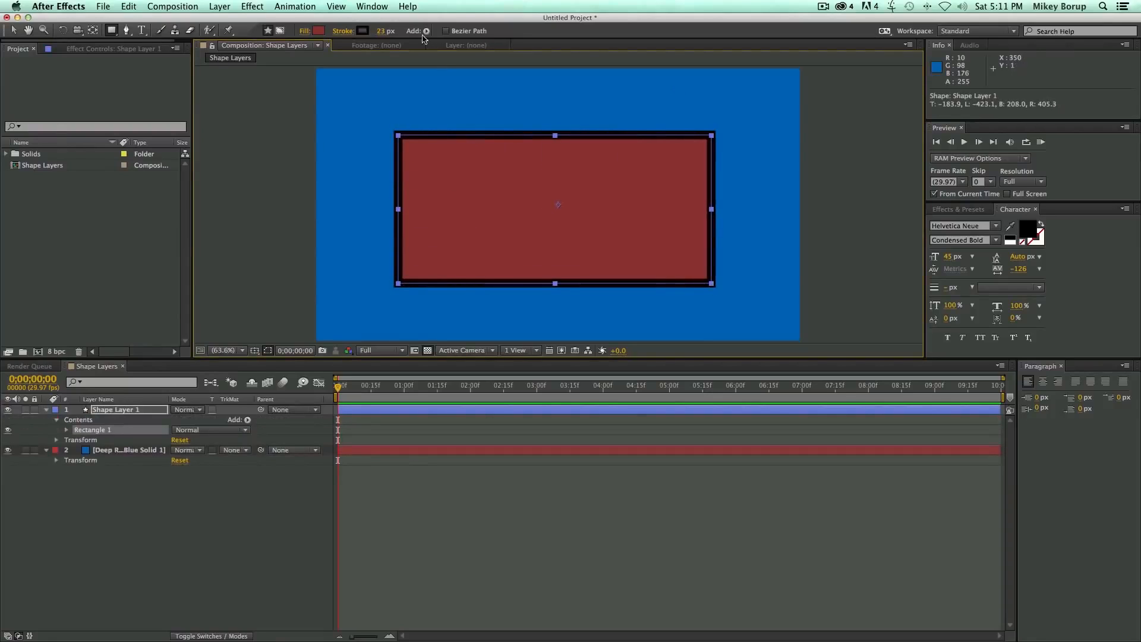
left_click(414, 480)
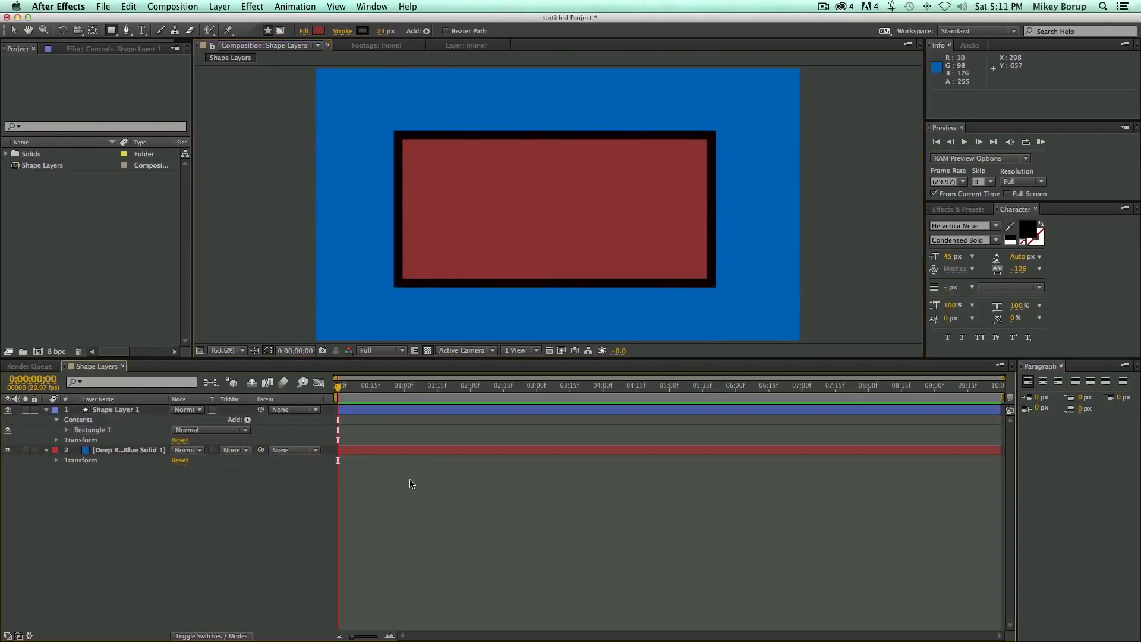
left_click(382, 455)
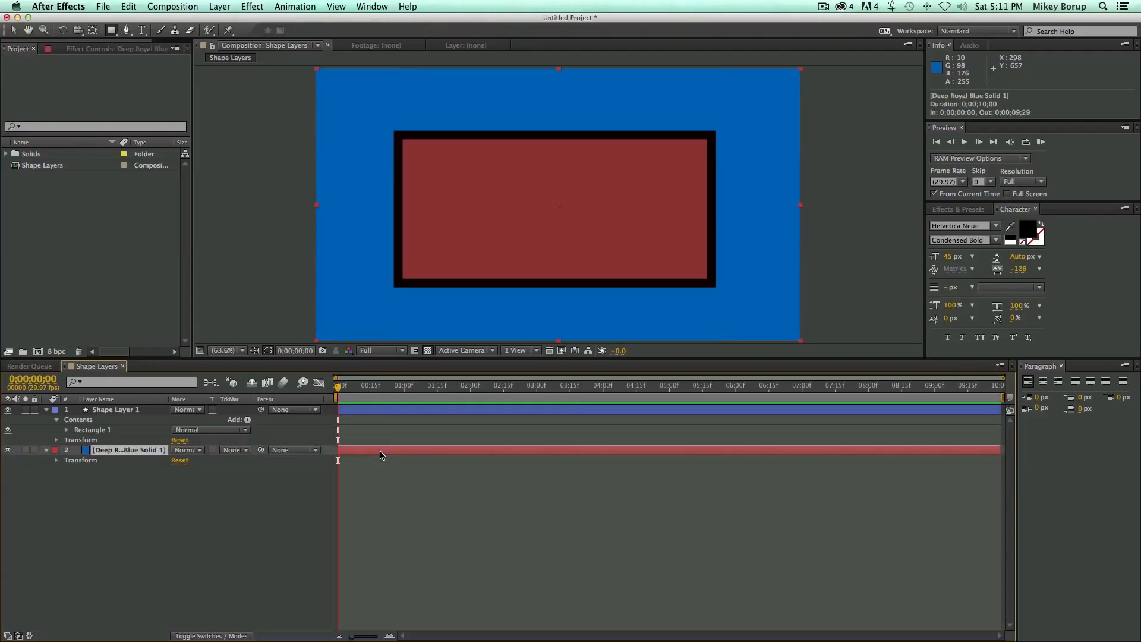
key("Delete")
- Expand the contents of Rectangle 1 in the shape layer, switch to the Selection tool and reselect the layer
left_click(395, 415)
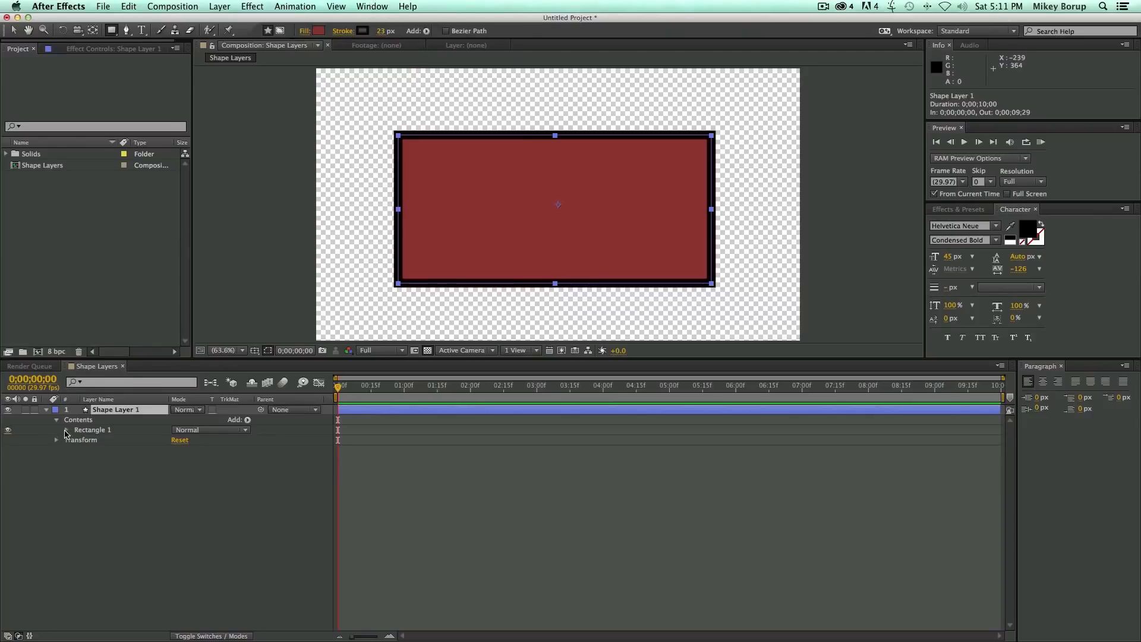
key("super+z")
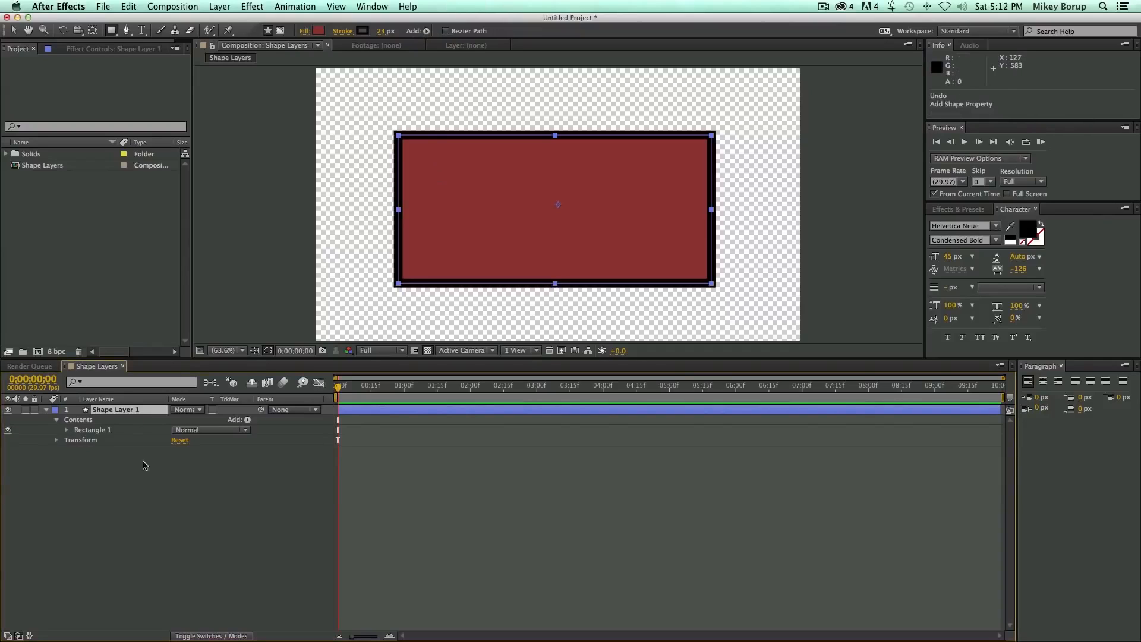
left_click(67, 431)
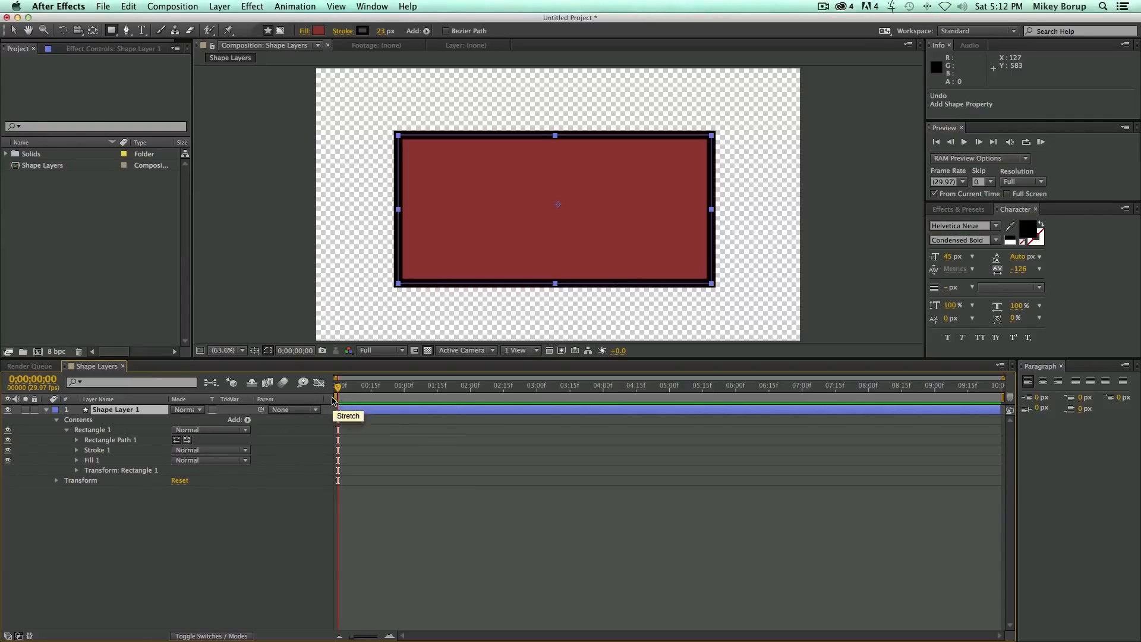
left_click(14, 31)
left_click(193, 491)
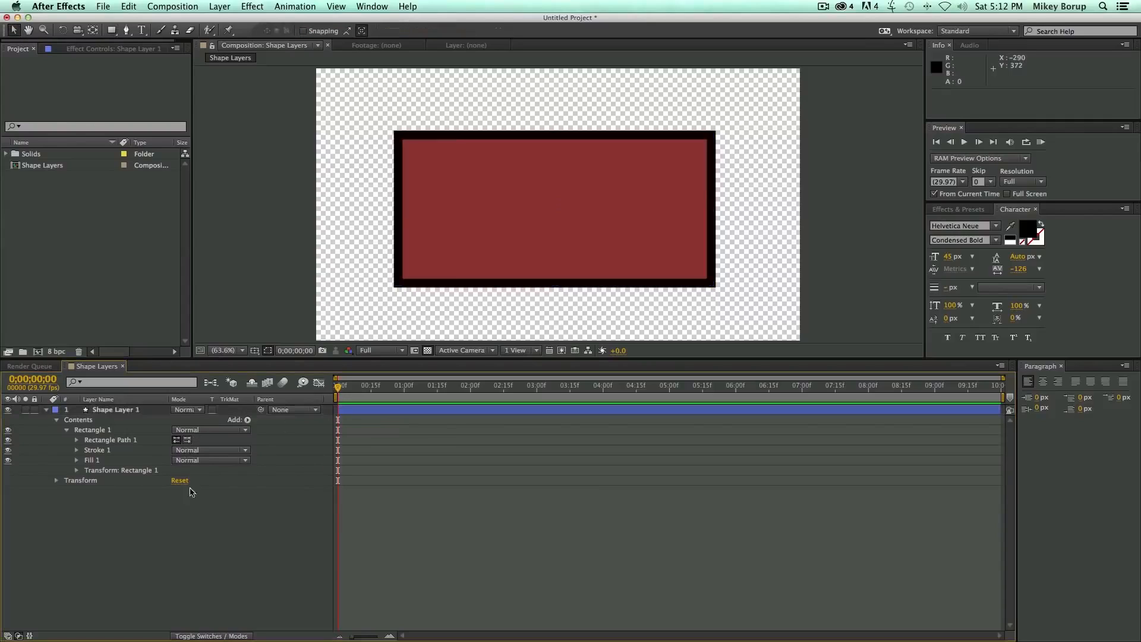
left_click(397, 409)
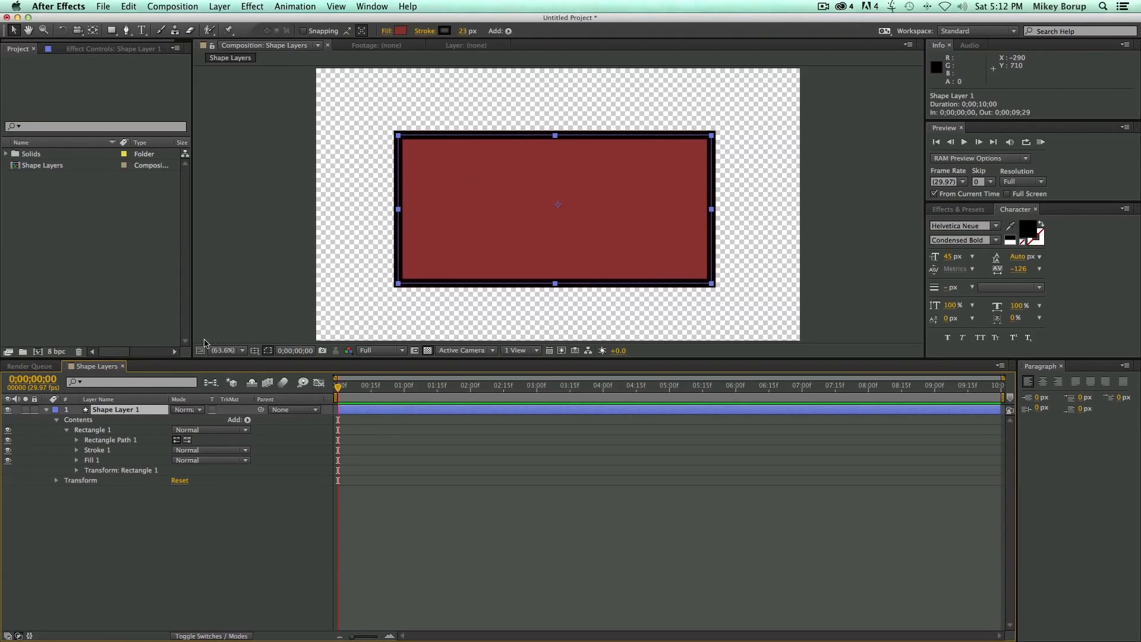
- Lower the rectangle's fill opacity to 80% and try adjusting the stroke's opacity, leaving the stroke at 100%
left_click(77, 461)
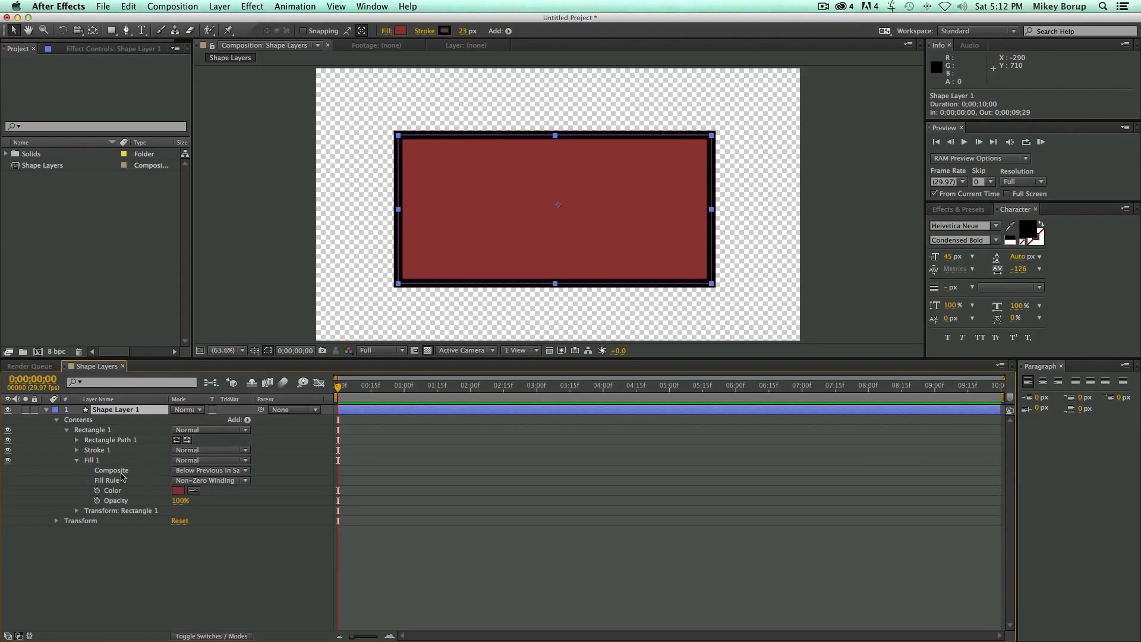
mouse_move(181, 502)
left_mouse_down()
mouse_move(112, 501)
mouse_move(163, 499)
left_mouse_up()
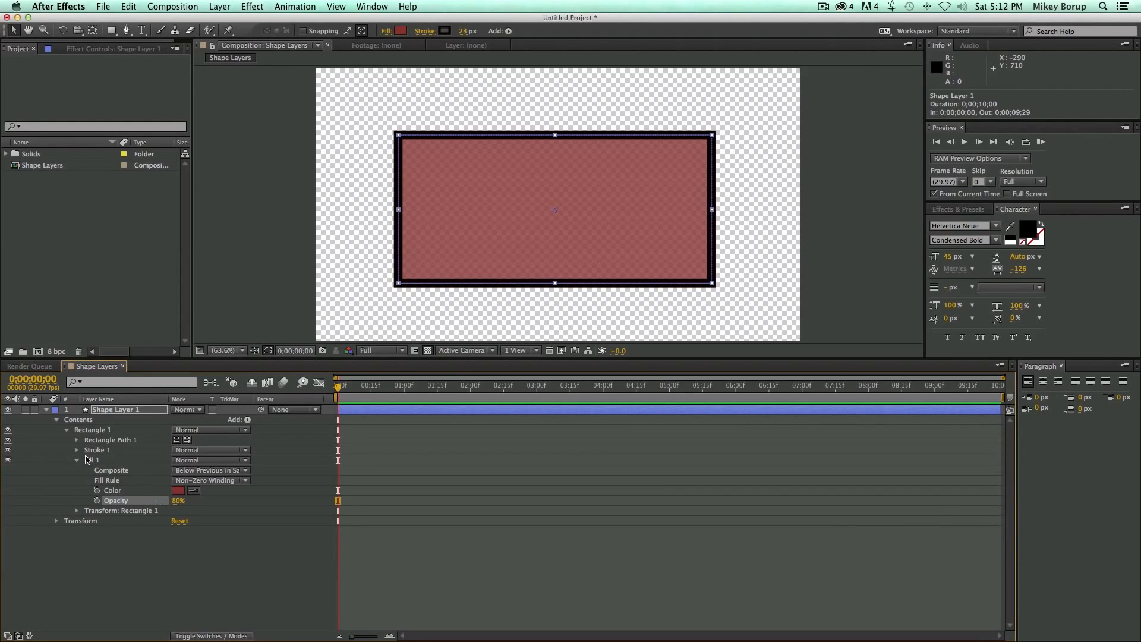
left_click(77, 450)
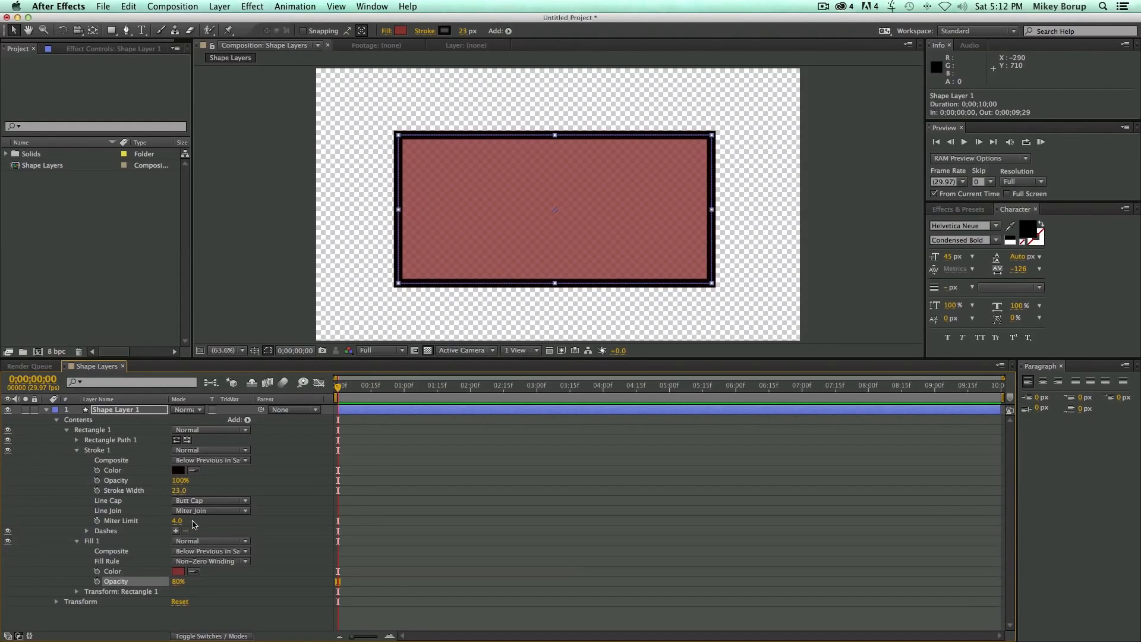
mouse_move(178, 480)
left_mouse_down()
mouse_move(130, 482)
mouse_move(212, 482)
left_mouse_up()
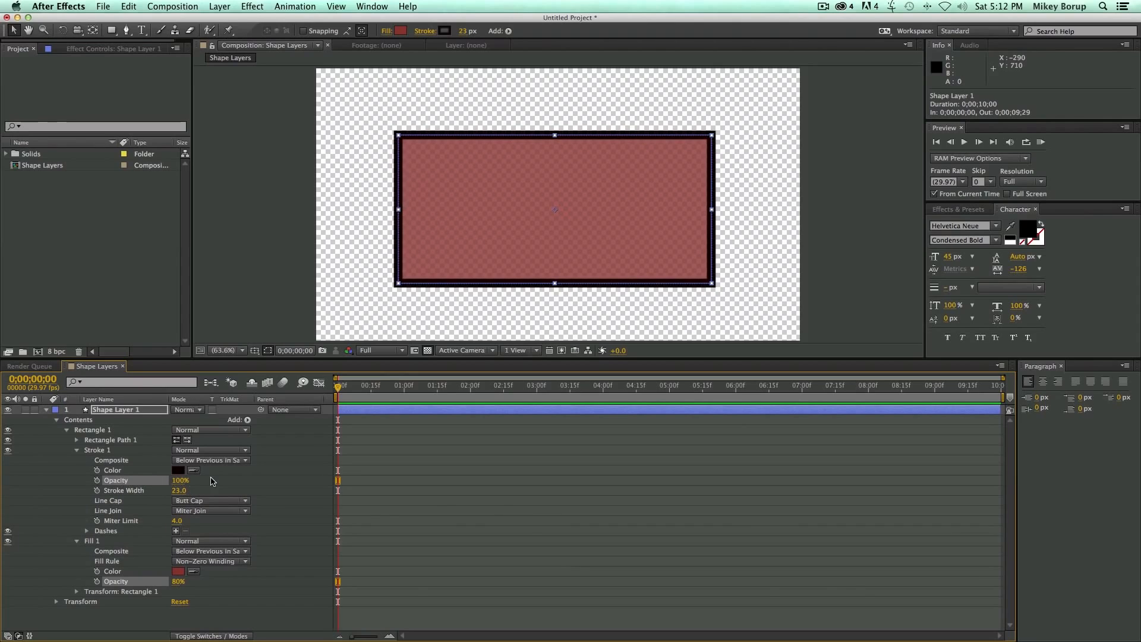
left_click(77, 452)
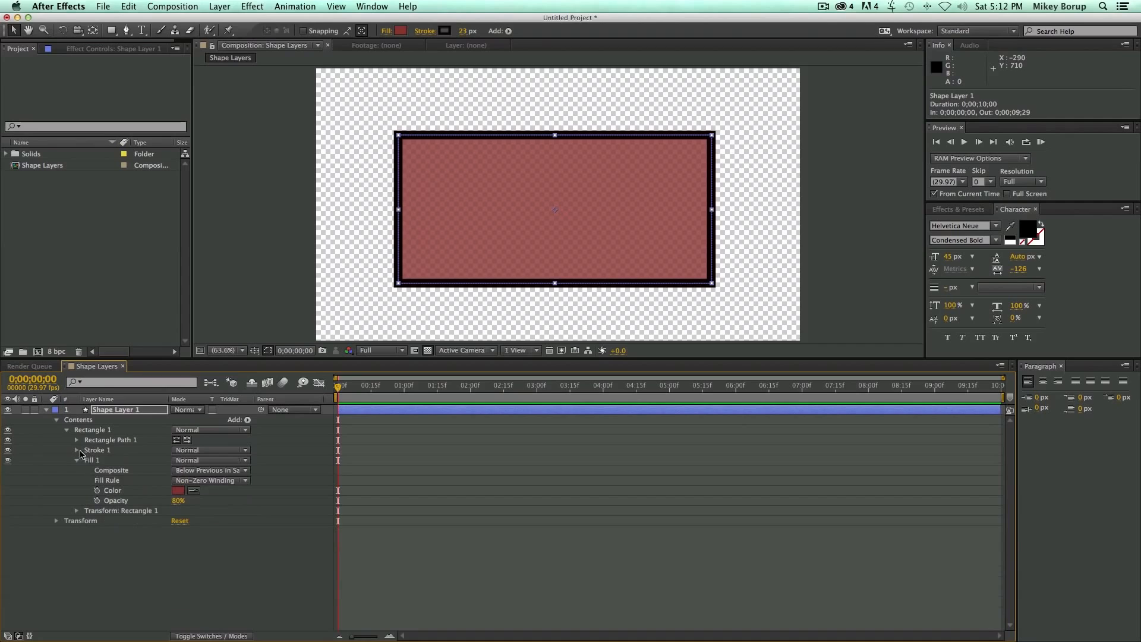
- Change the rectangle's fill to a very dark red and set the fill opacity to 100%
left_click(179, 491)
left_click_drag(543, 301, 582, 335)
left_click(726, 222)
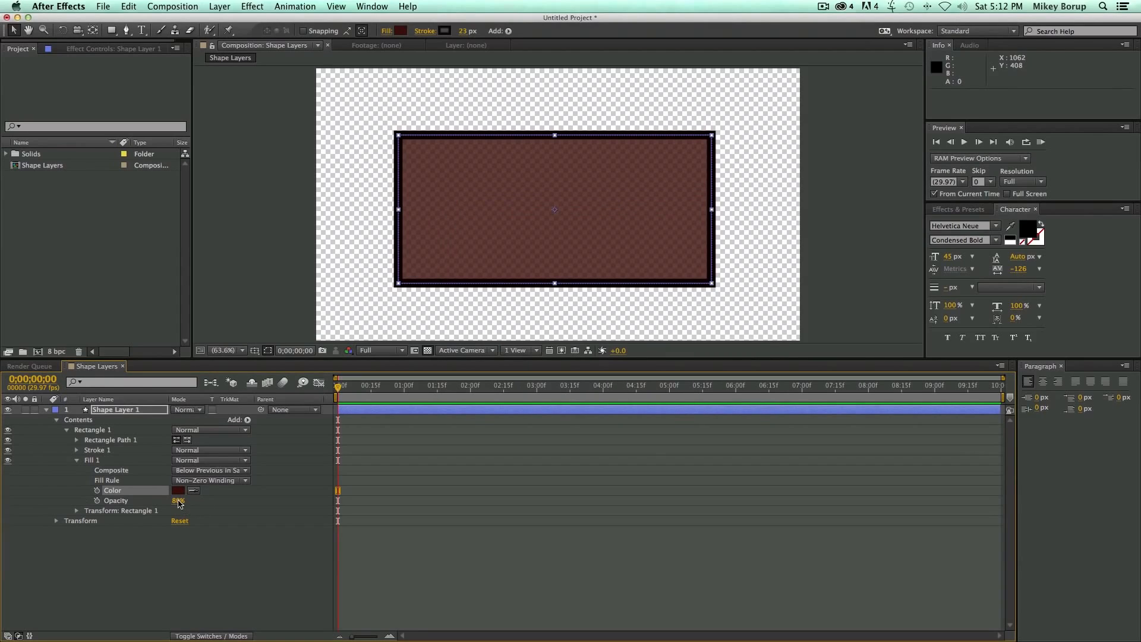
left_click_drag(179, 500, 297, 505)
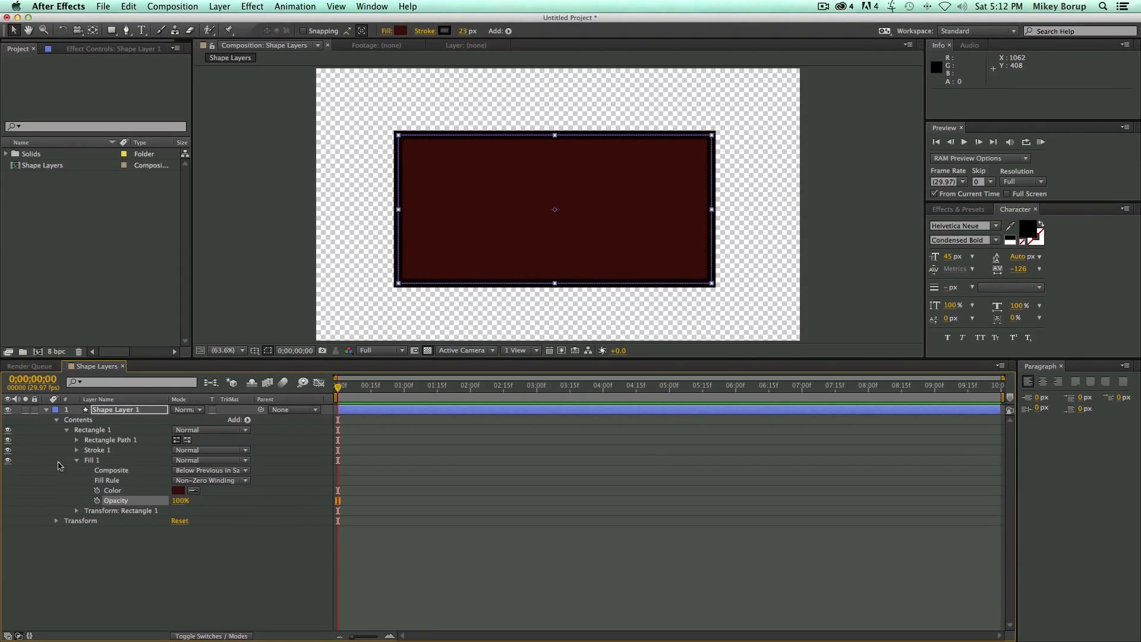
- Toggle the visibility of Fill 1 off and on several times, leave it shown and collapse its properties
left_click(92, 461)
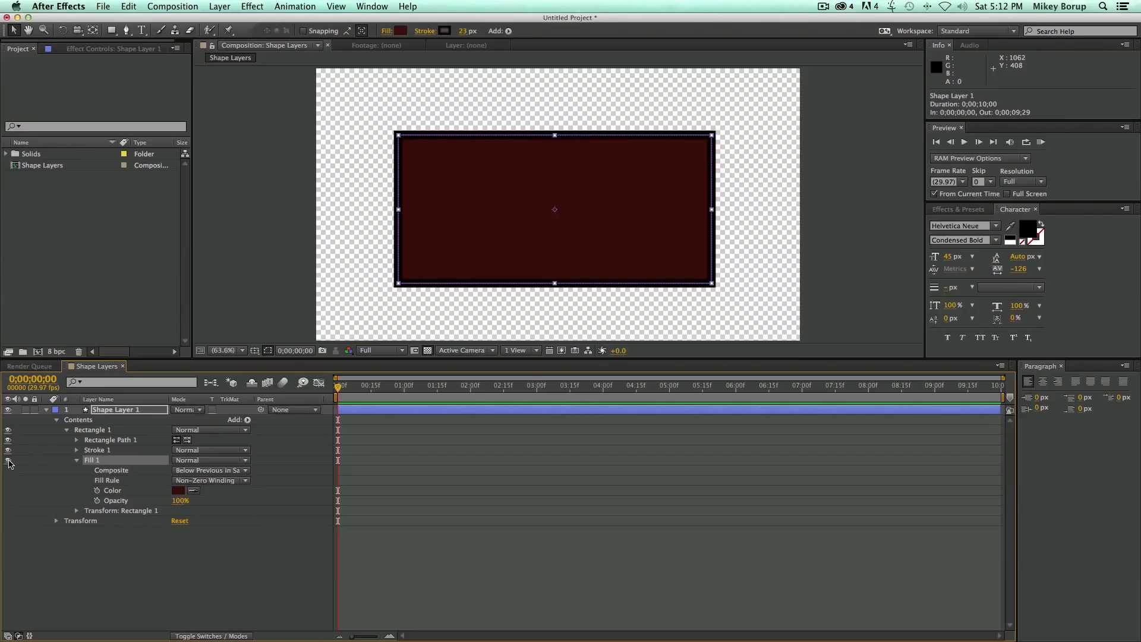
left_click(8, 460)
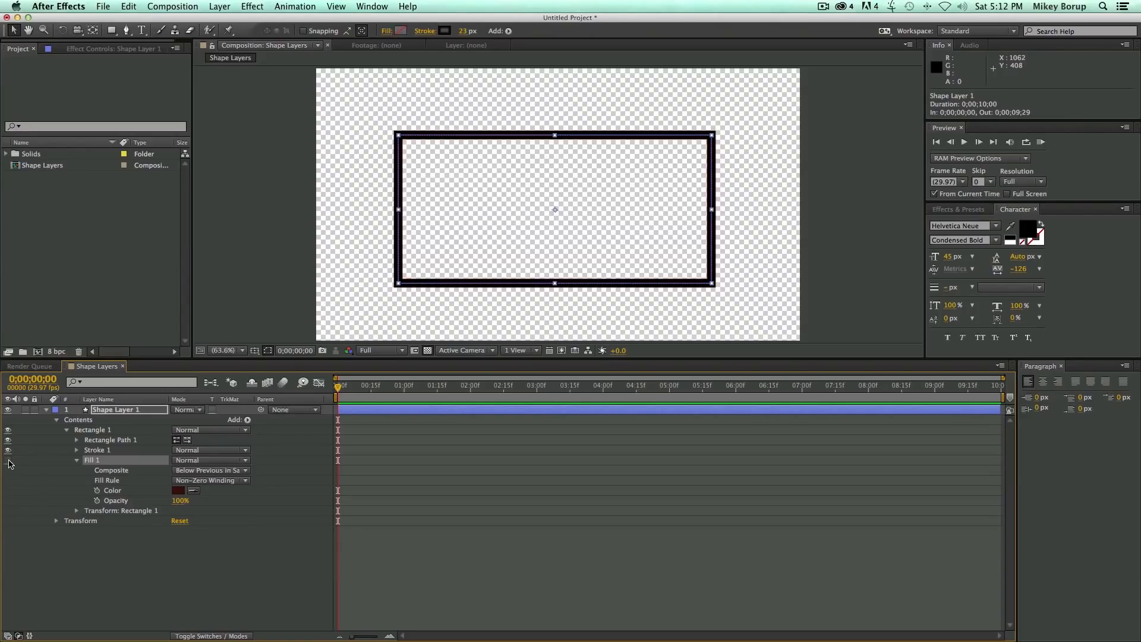
left_click(8, 461)
left_click(8, 461)
left_click(9, 461)
left_click(9, 461)
left_click(8, 461)
left_click(77, 461)
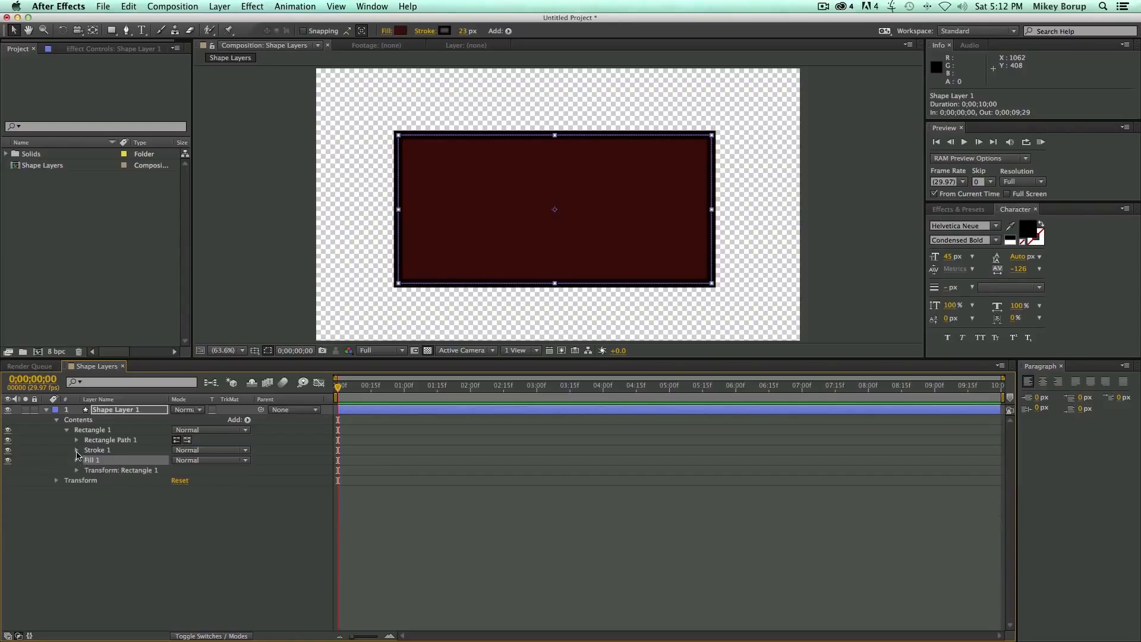
- Set the rectangle's stroke width to 188 and its line join to Round Join
left_click(77, 451)
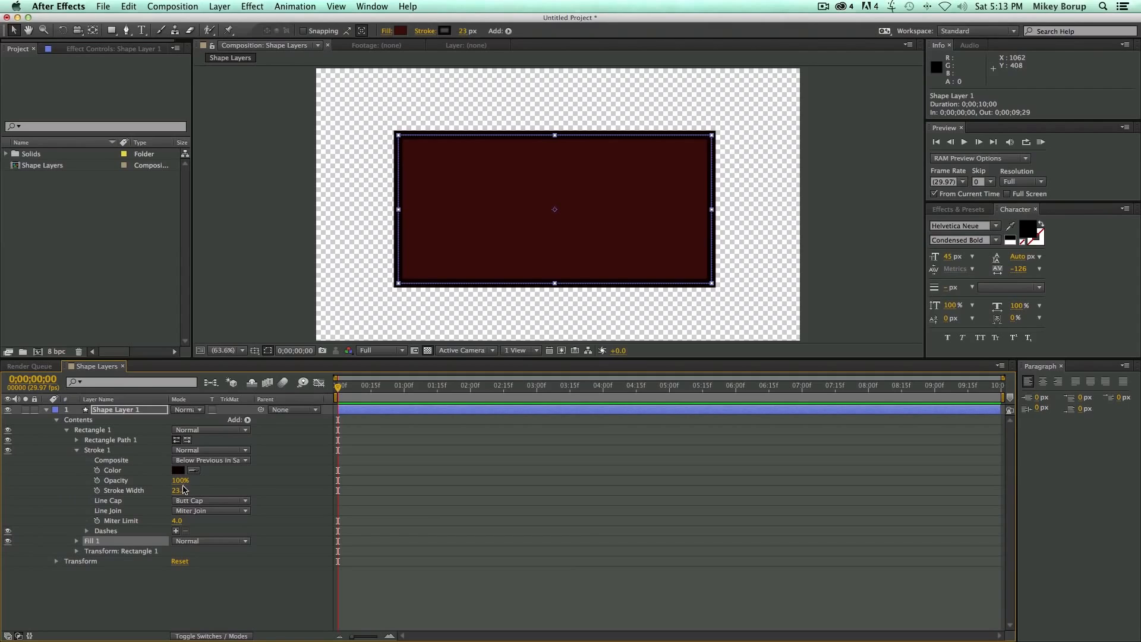
left_click_drag(182, 491, 183, 492)
left_click(215, 500)
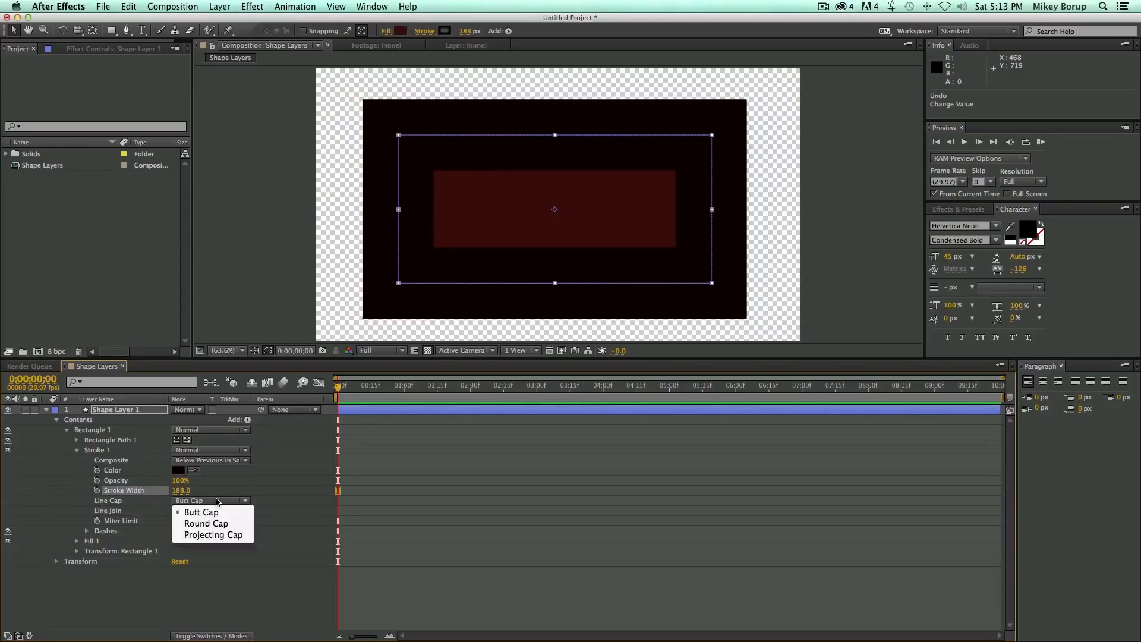
left_click(223, 484)
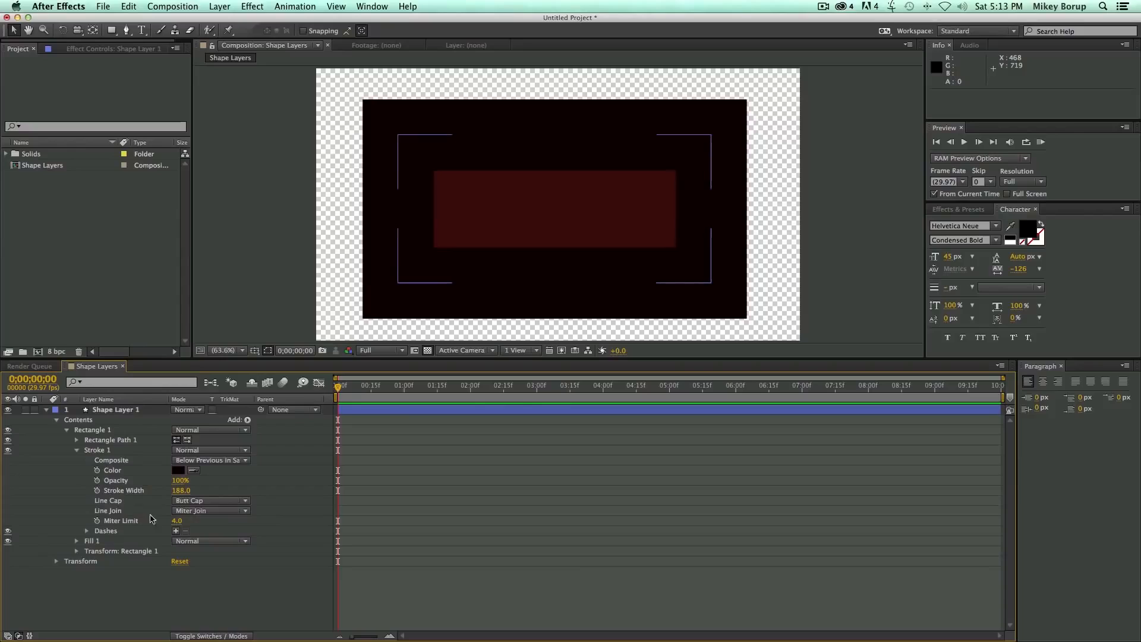
left_click(219, 513)
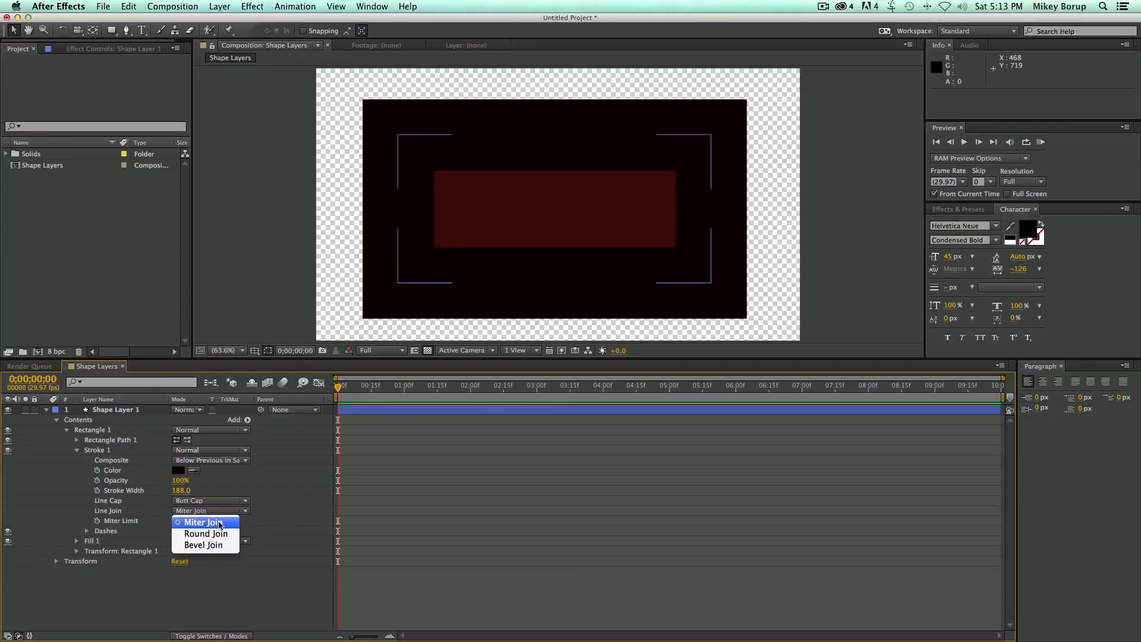
left_click(220, 533)
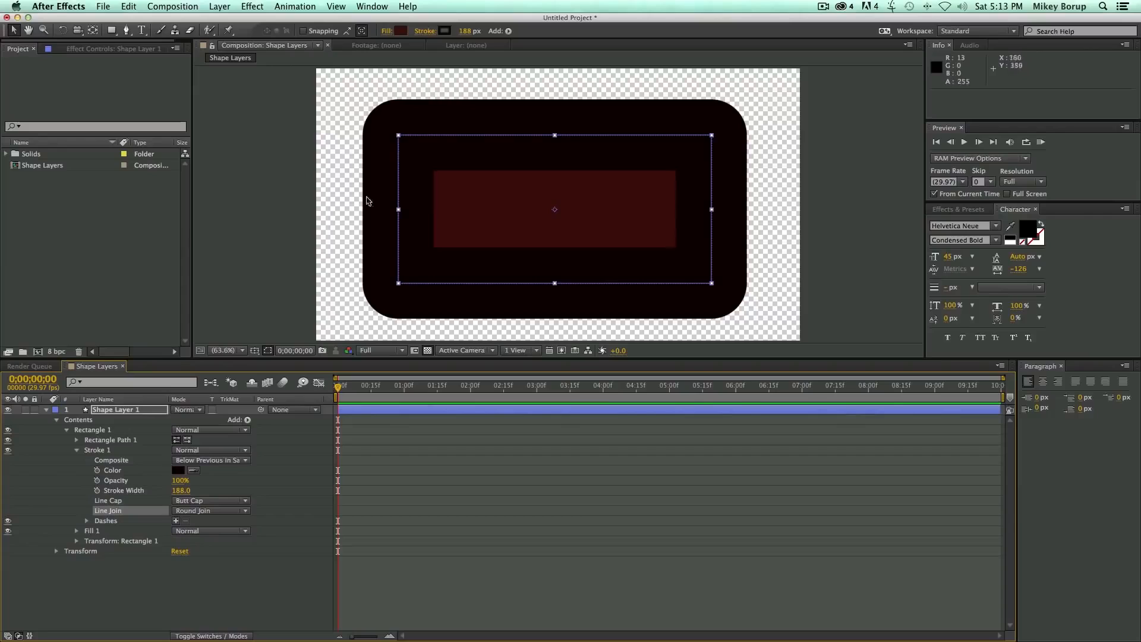
- Set the stroke's line join to Bevel Join and add a dash to the stroke
left_click(211, 511)
left_click(206, 547)
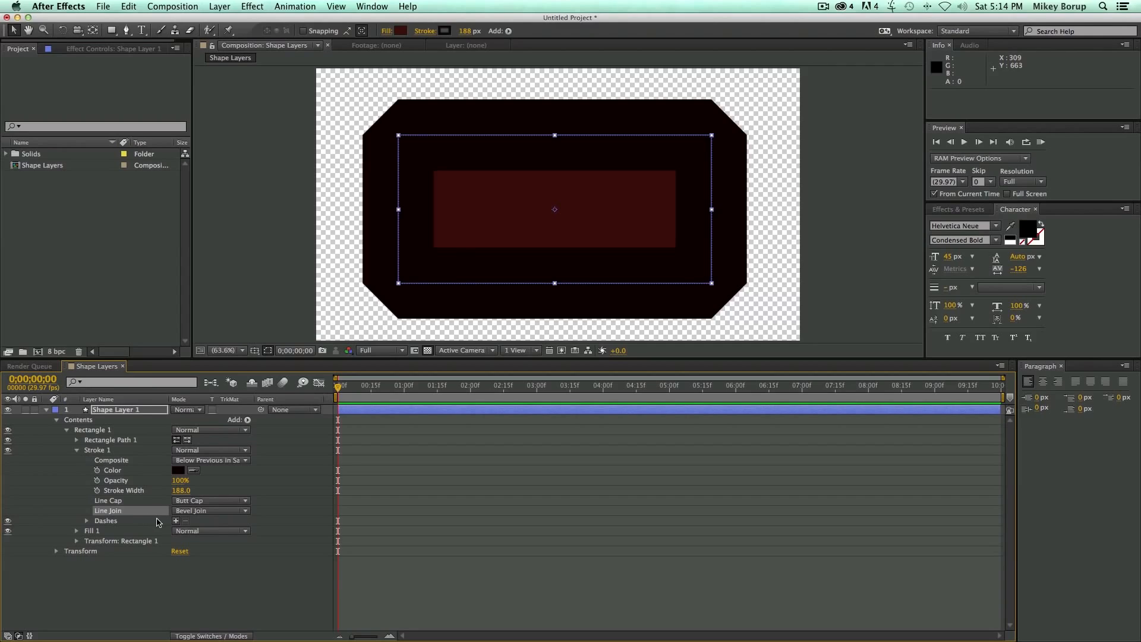
left_click(176, 521)
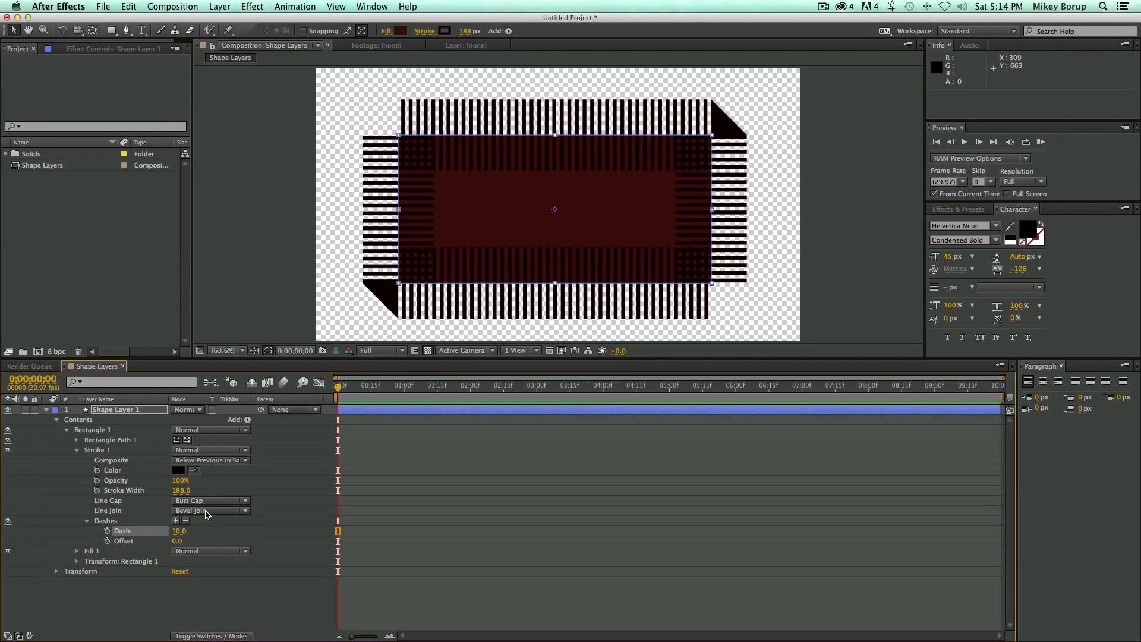
- Change the stroke's line join to Miter Join and set its dash to 36 and dash offset to 96
left_click(207, 515)
left_click(207, 522)
mouse_move(180, 543)
left_mouse_down()
mouse_move(337, 555)
mouse_move(193, 552)
mouse_move(216, 554)
left_mouse_up()
left_click_drag(374, 568, 229, 552)
- Add a gap to the stroke's dashes, setting the gap to 562, the dash to 255 and the offset to -23
left_click(176, 531)
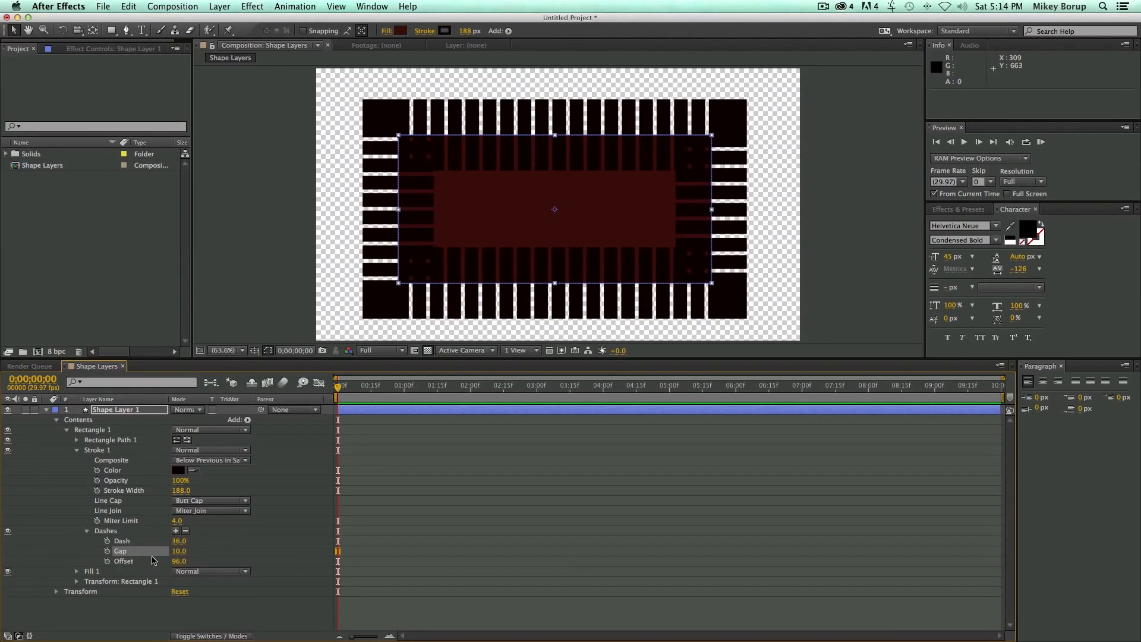
left_click_drag(179, 552, 470, 577)
mouse_move(179, 555)
left_mouse_down()
mouse_move(434, 580)
mouse_move(178, 562)
mouse_move(304, 565)
left_mouse_up()
mouse_move(181, 540)
left_mouse_down()
mouse_move(305, 552)
mouse_move(172, 550)
mouse_move(268, 563)
mouse_move(208, 523)
left_mouse_up()
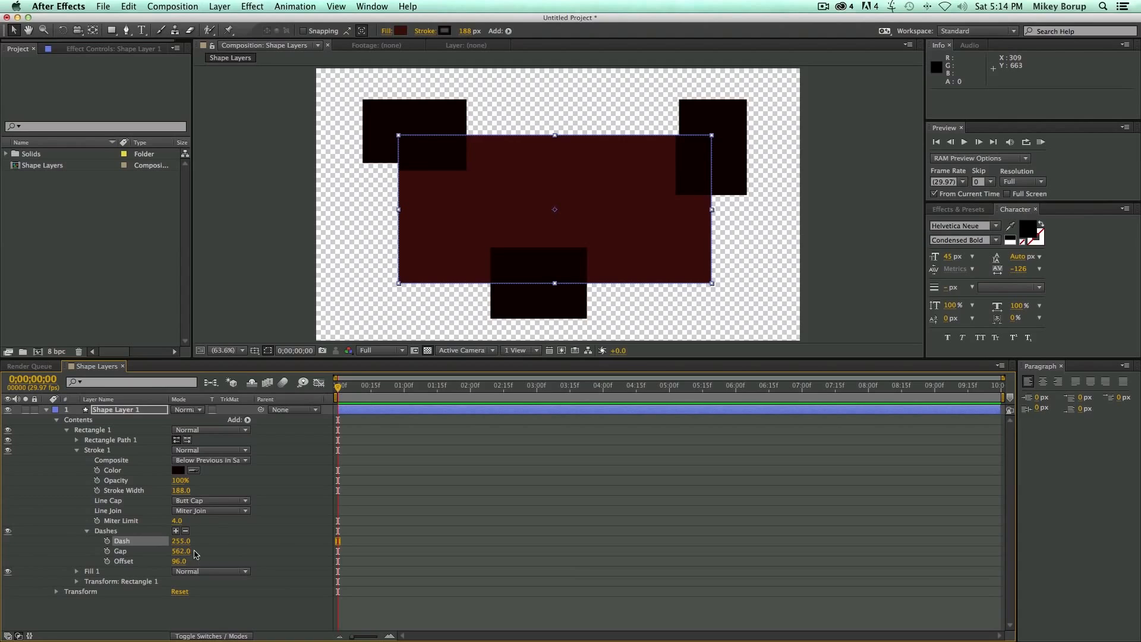
mouse_move(177, 564)
left_mouse_down()
mouse_move(113, 563)
mouse_move(404, 566)
mouse_move(92, 552)
left_mouse_up()
left_click(143, 562)
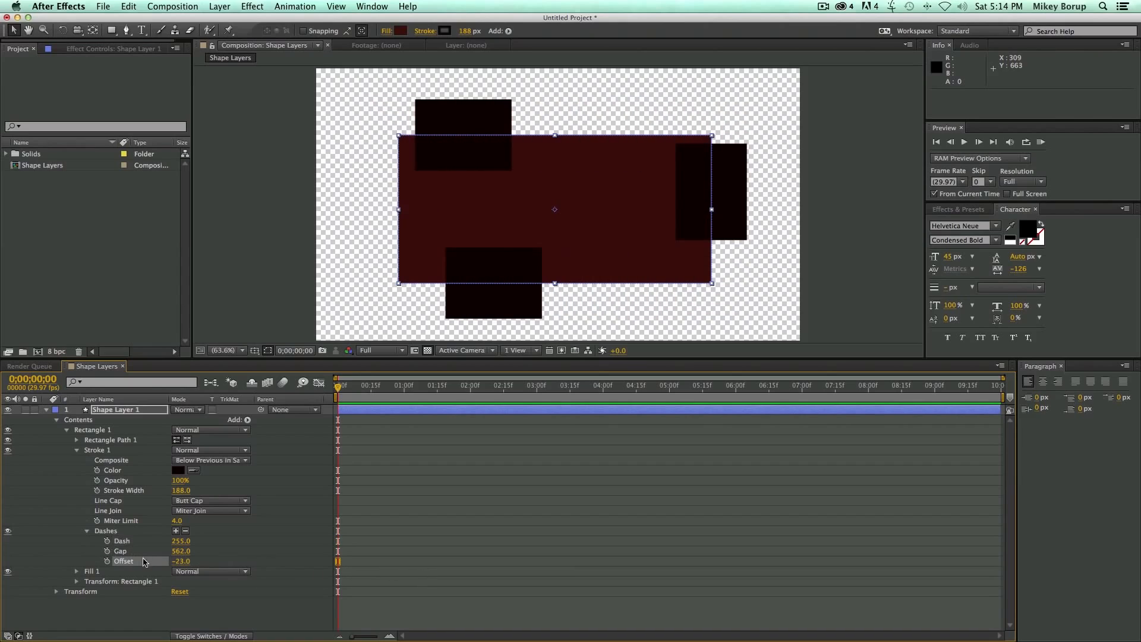
- Keyframe the dash offset at the start of the composition and animate it to 4002 at 0;00;02;05
left_click(108, 561)
left_click_drag(355, 396, 480, 397)
left_click_drag(182, 562, 782, 597)
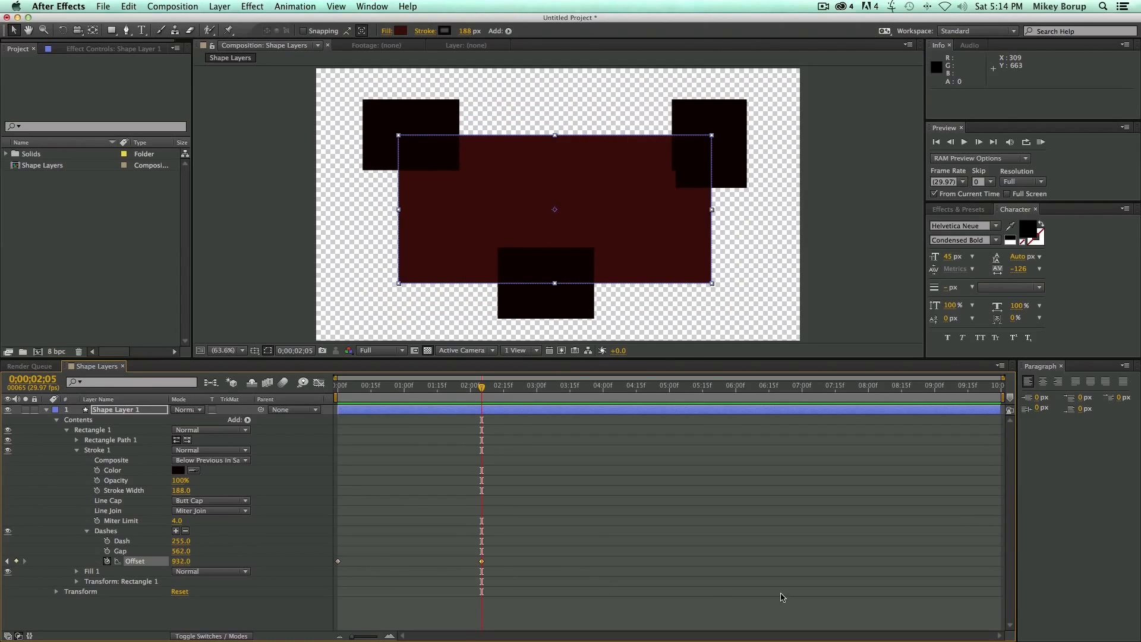
left_click_drag(183, 562, 371, 572)
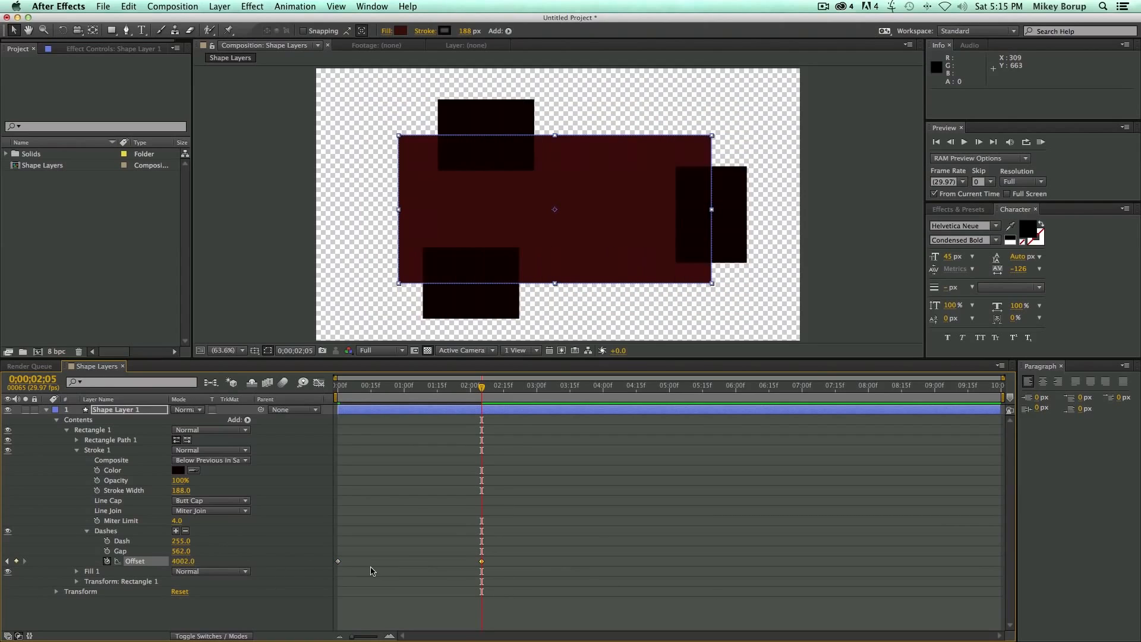
- Preview the dash offset animation and remove its keyframes at the start of the composition
key("space")
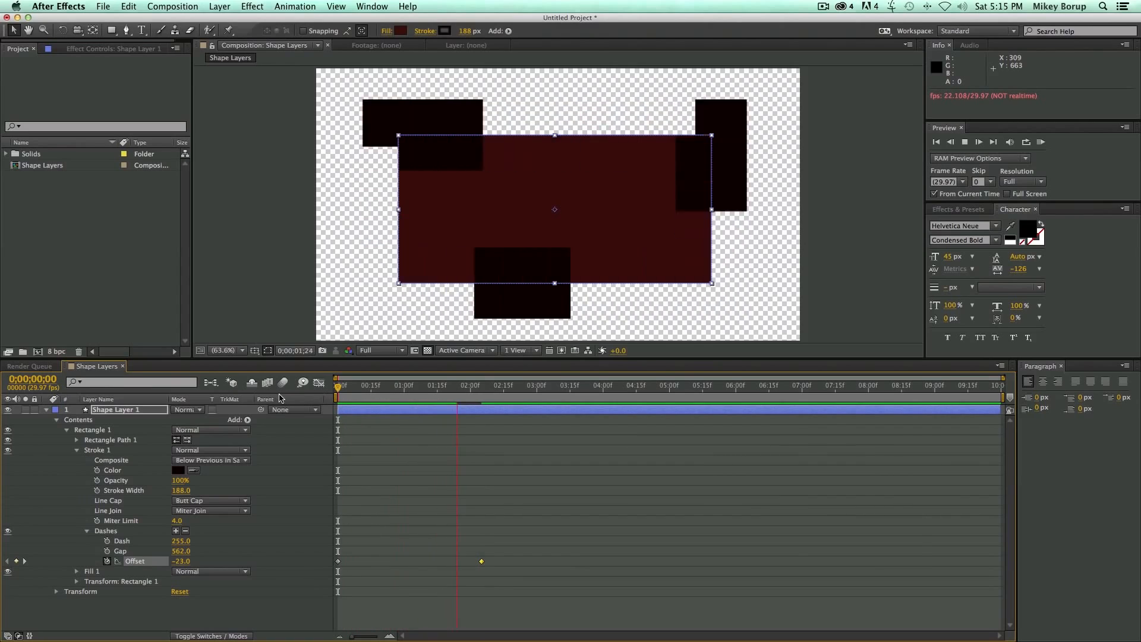
key("space")
left_click(107, 561)
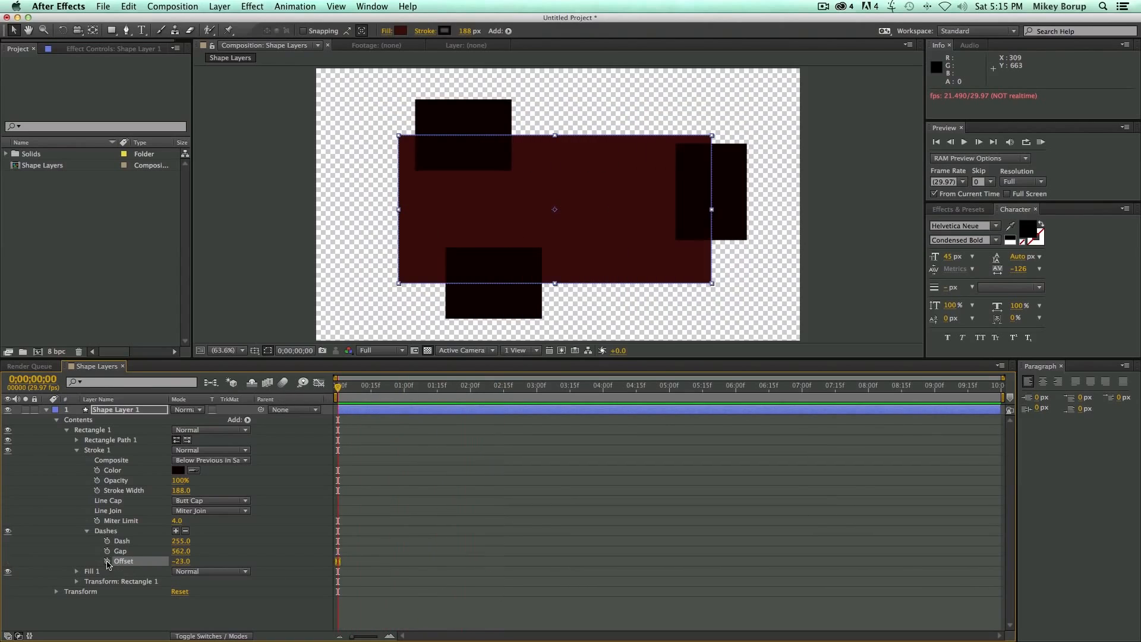
- Hide Stroke 1 and collapse its properties
left_click(102, 453)
left_click(8, 450)
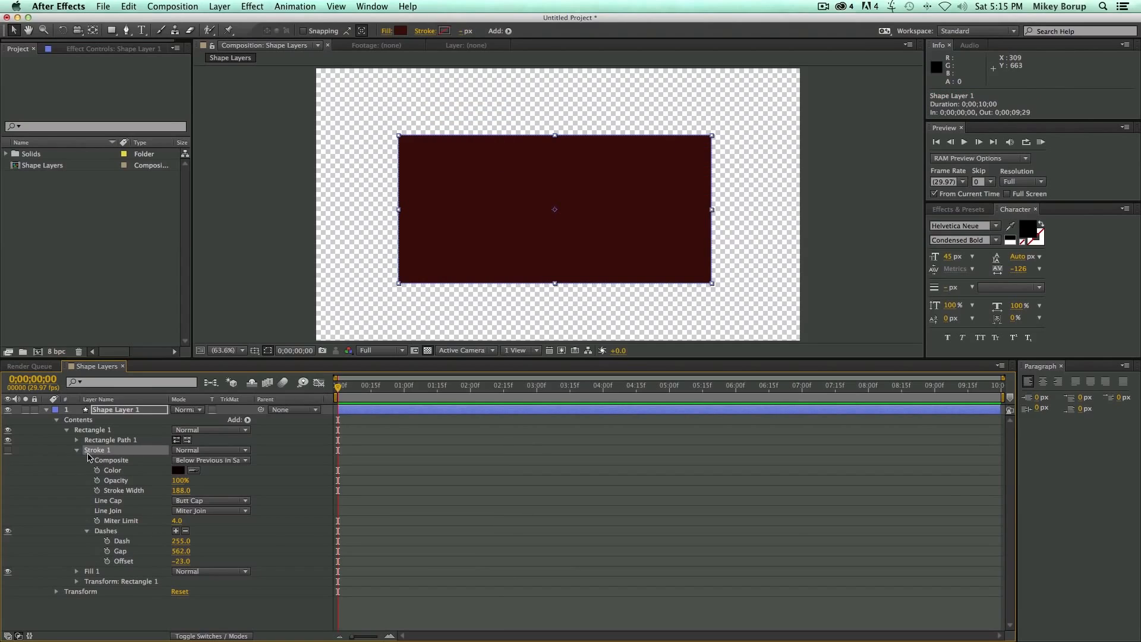
left_click(76, 451)
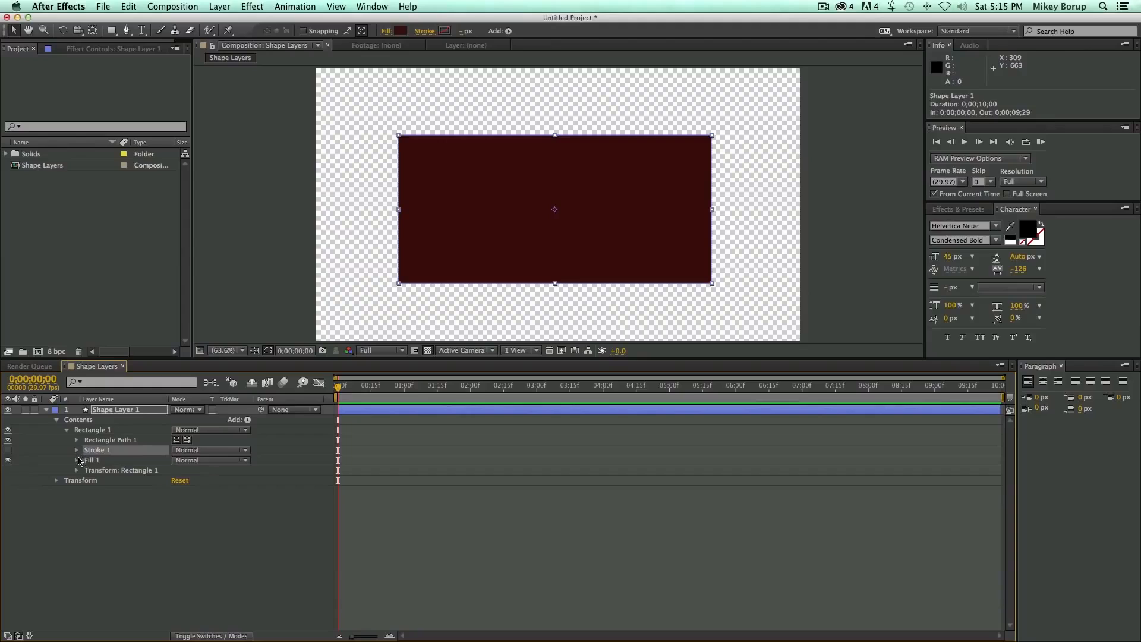
- View the transform properties of Rectangle 1 and of the layer, try shifting the layer's position and undo the shift
left_click(77, 471)
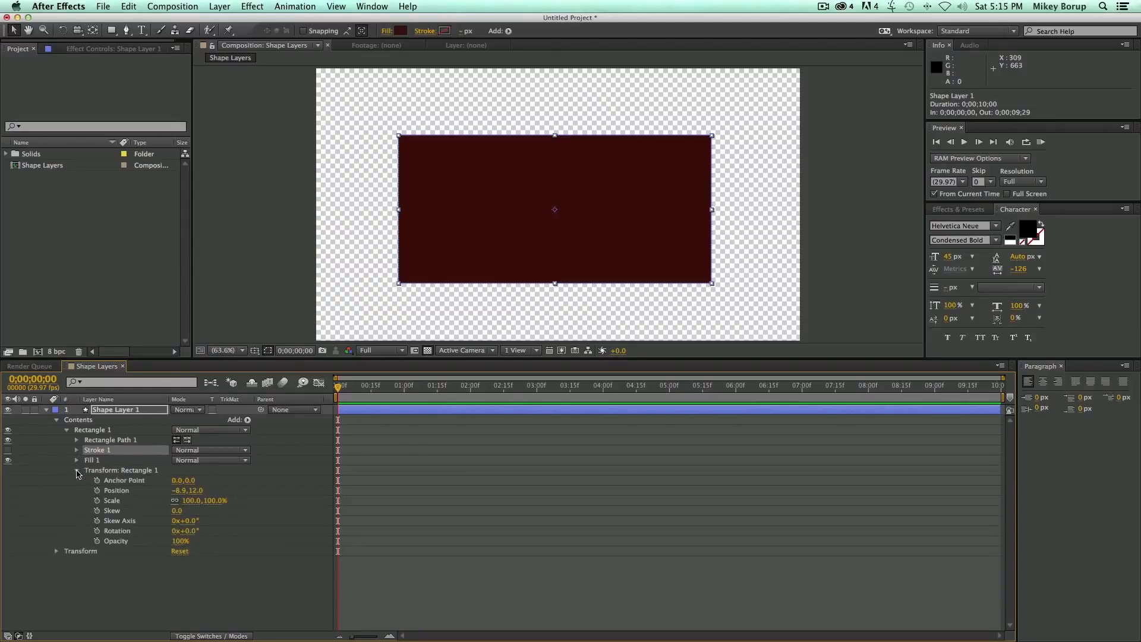
left_click(77, 471)
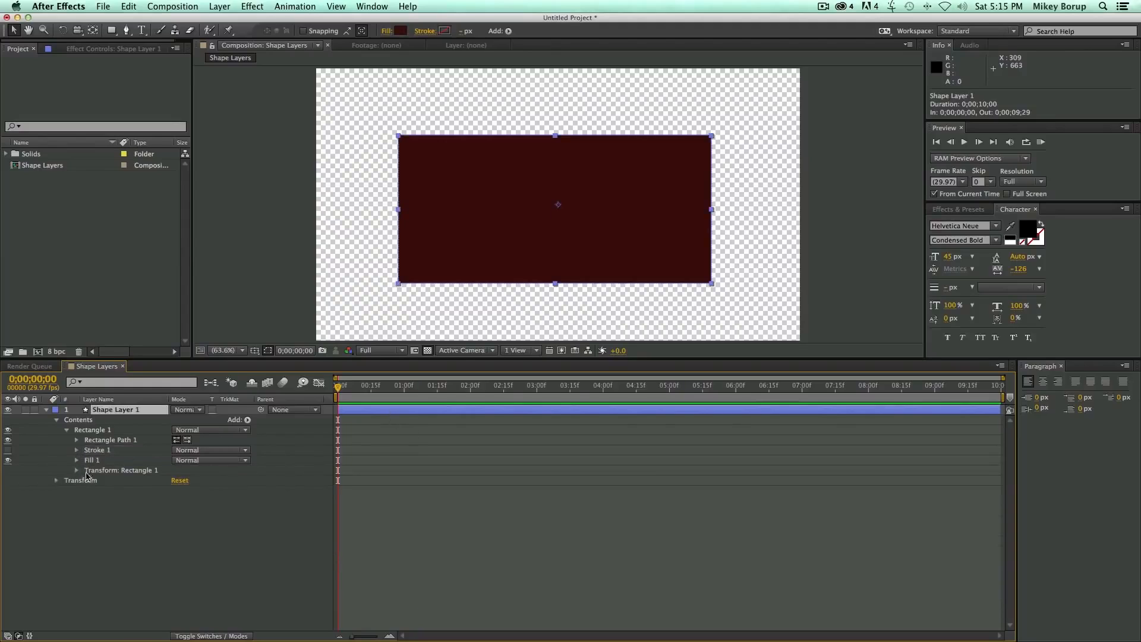
left_click(54, 485)
left_click(57, 481)
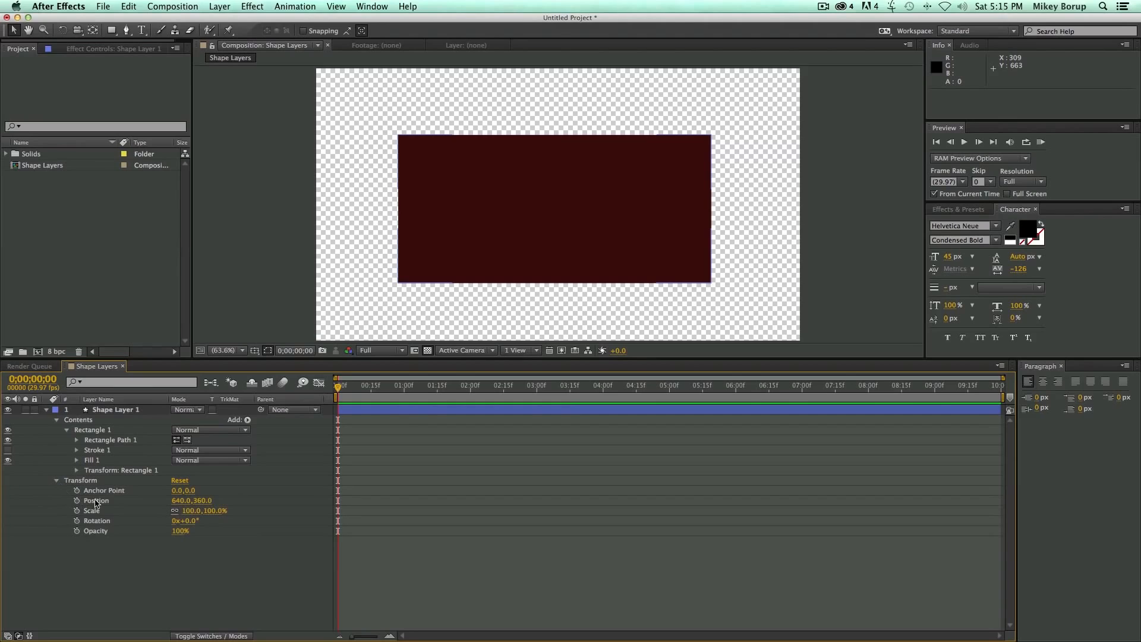
mouse_move(180, 501)
left_mouse_down()
mouse_move(240, 503)
mouse_move(175, 516)
left_mouse_up()
key("ctrl+z")
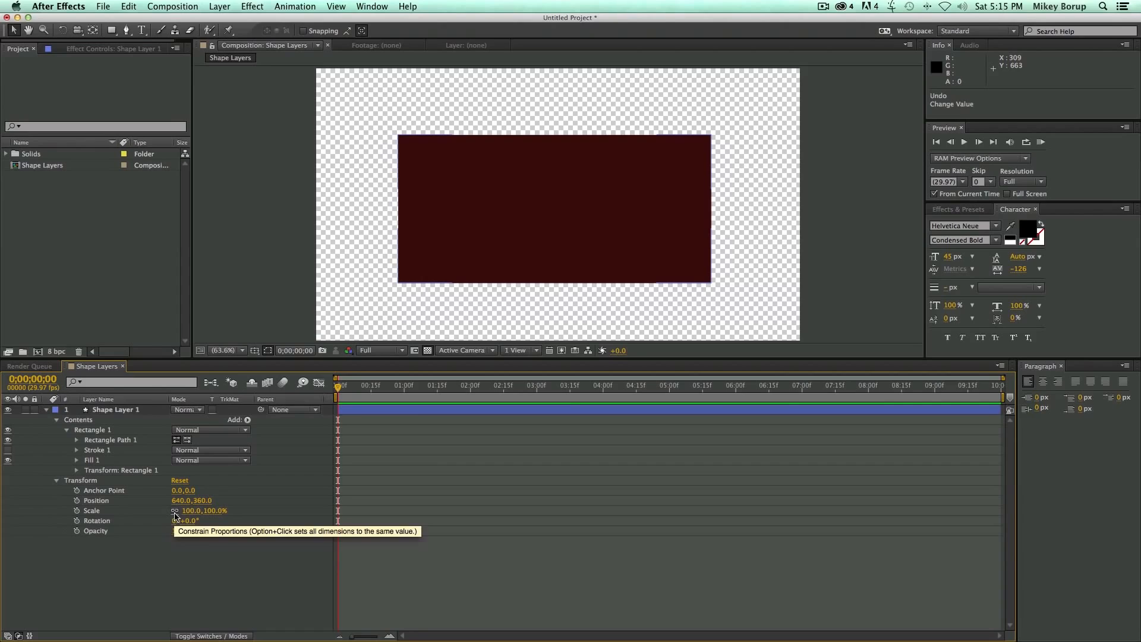
- Try shifting Rectangle 1 horizontally through its own transform properties and set its position to 0, 0
left_click(97, 471)
left_click(77, 471)
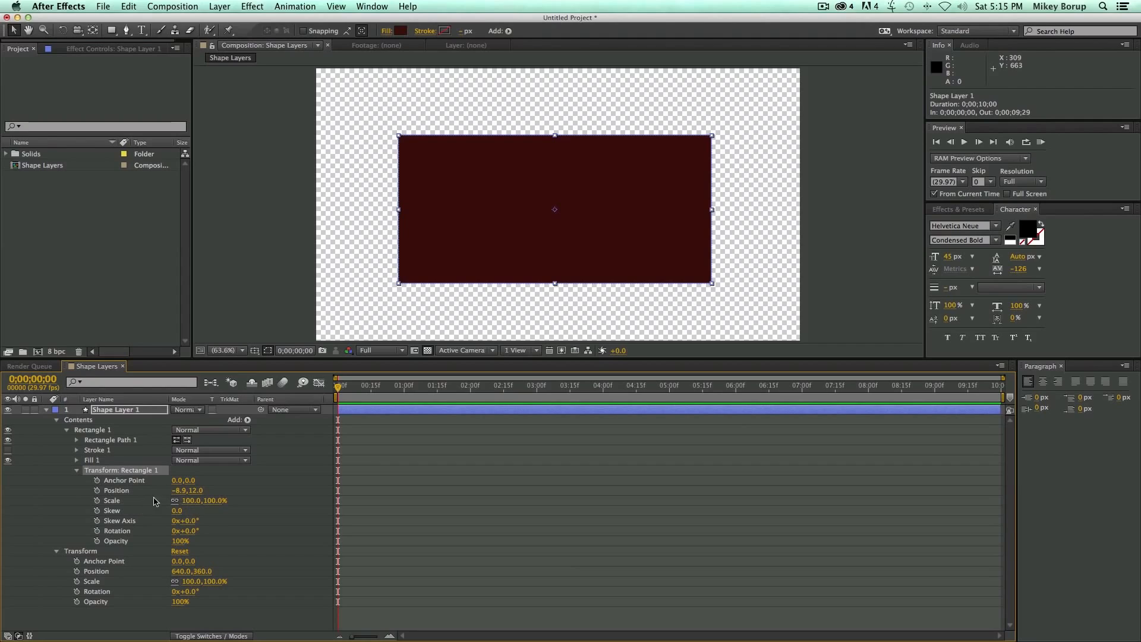
mouse_move(179, 490)
left_mouse_down()
mouse_move(298, 502)
mouse_move(173, 501)
left_mouse_up()
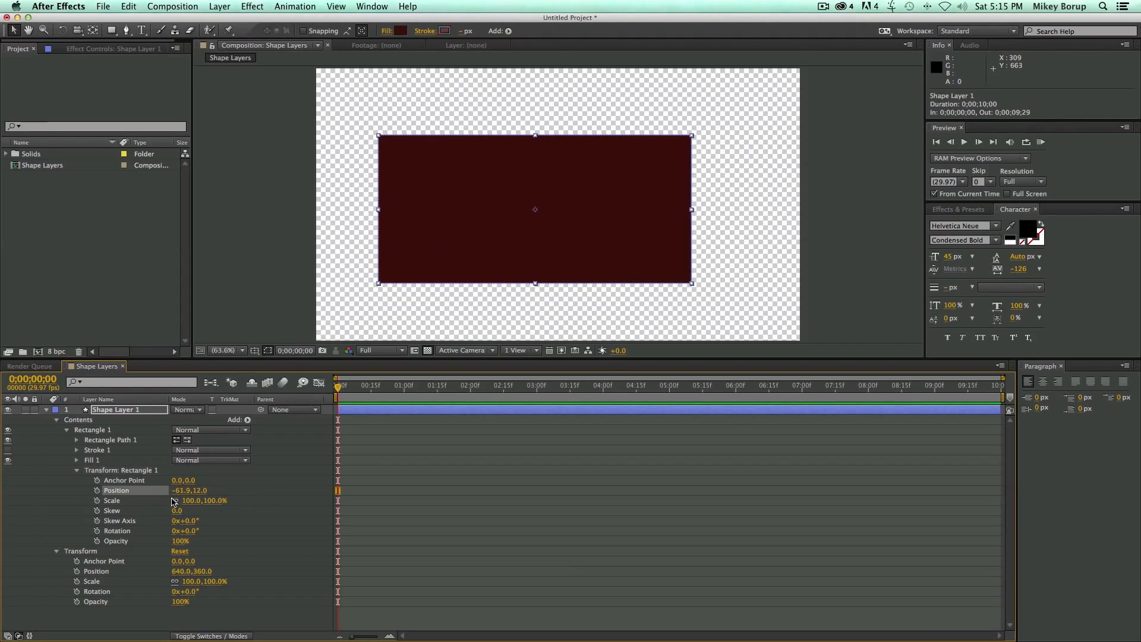
left_click(178, 490)
type("0")
key("Tab")
type("0")
key("Return")
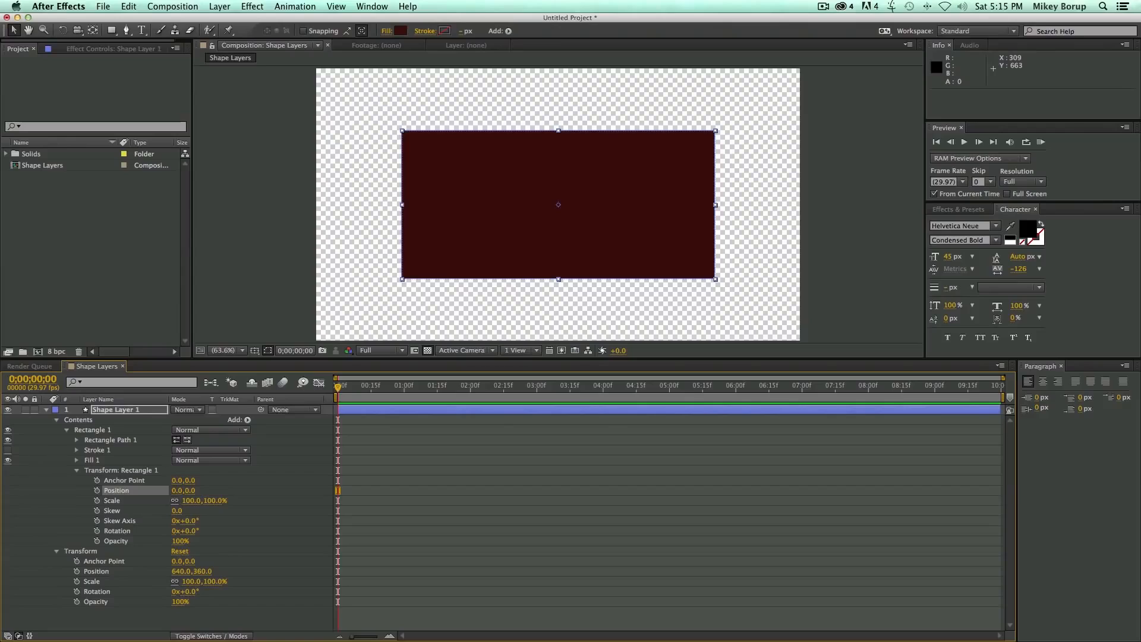
- Draw a star within Shape Layer 1 near the composition's upper-left corner
left_click(364, 410)
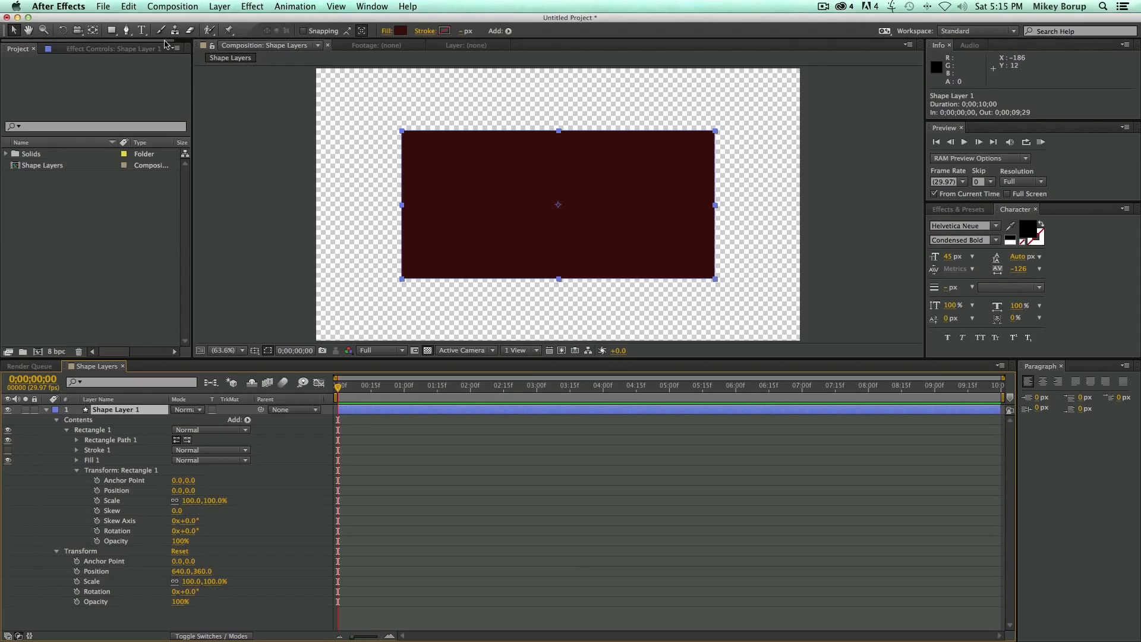
left_click_drag(112, 30, 149, 87)
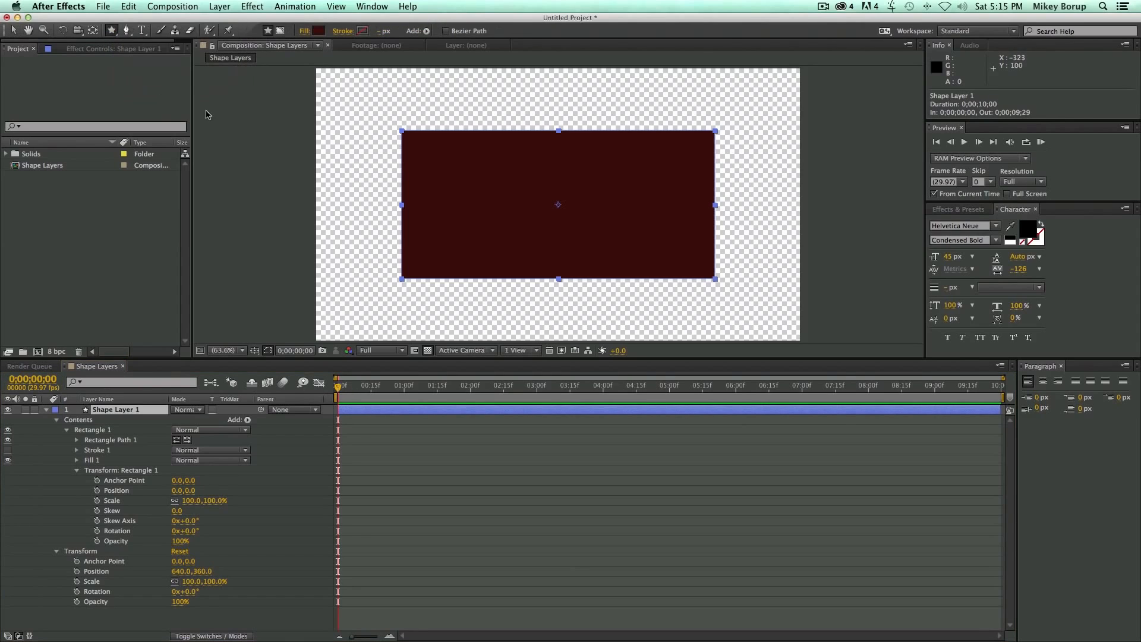
left_click_drag(362, 106, 402, 168)
key("space")
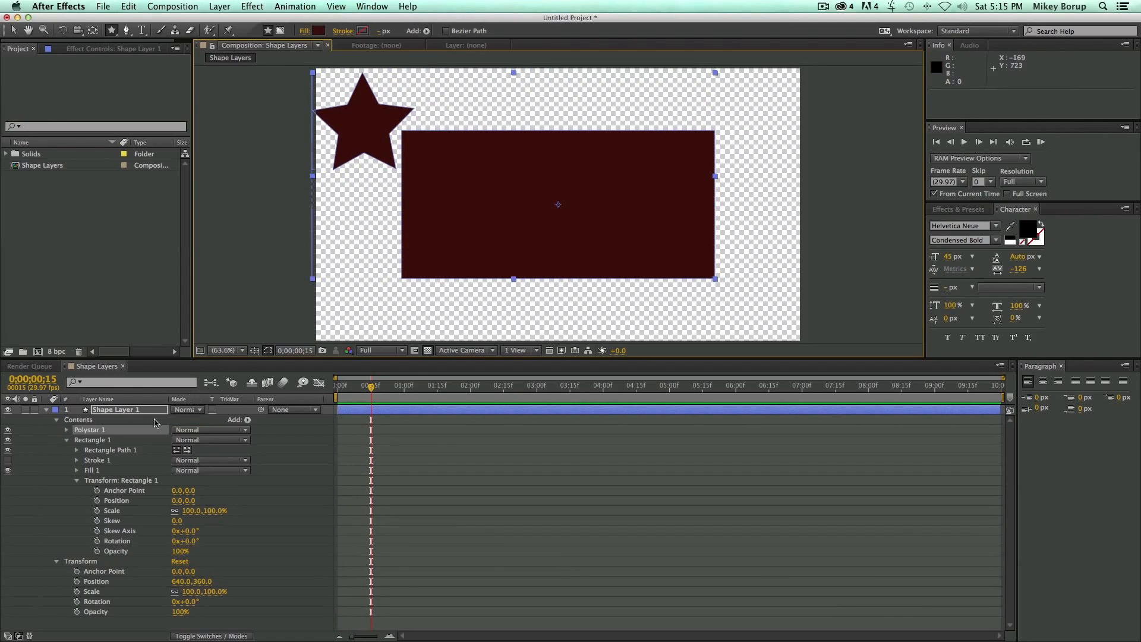
- Collapse Rectangle 1, expand Polystar 1's transform properties and shift the star's horizontal position to -501.7
left_click(67, 440)
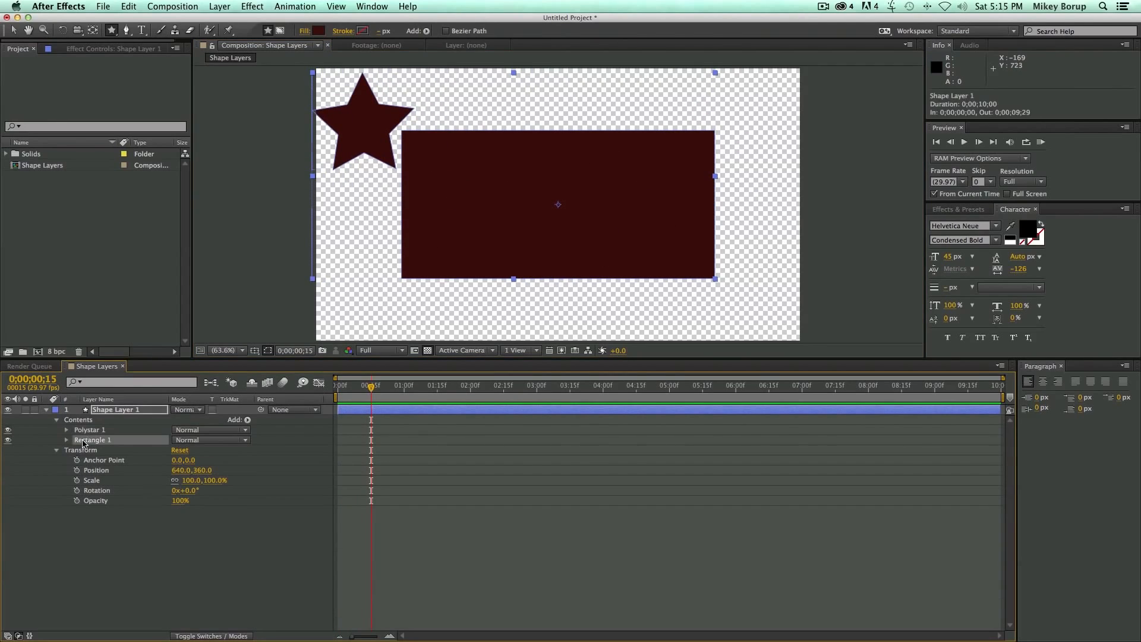
left_click(67, 429)
left_click(77, 470)
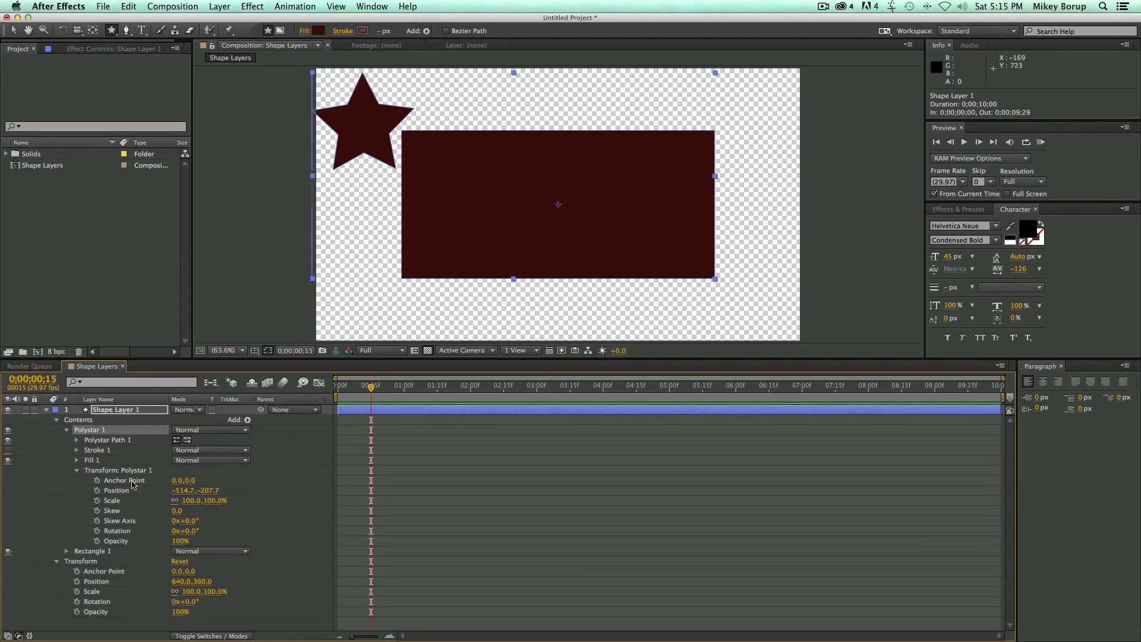
left_click_drag(183, 493, 244, 493)
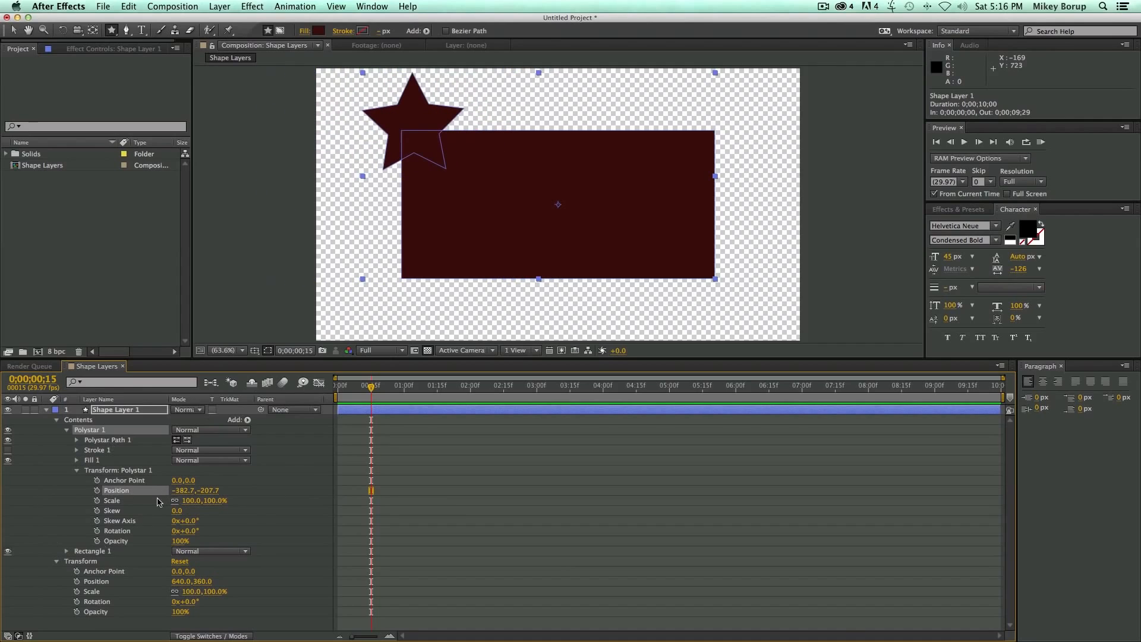
left_click_drag(186, 492, 115, 491)
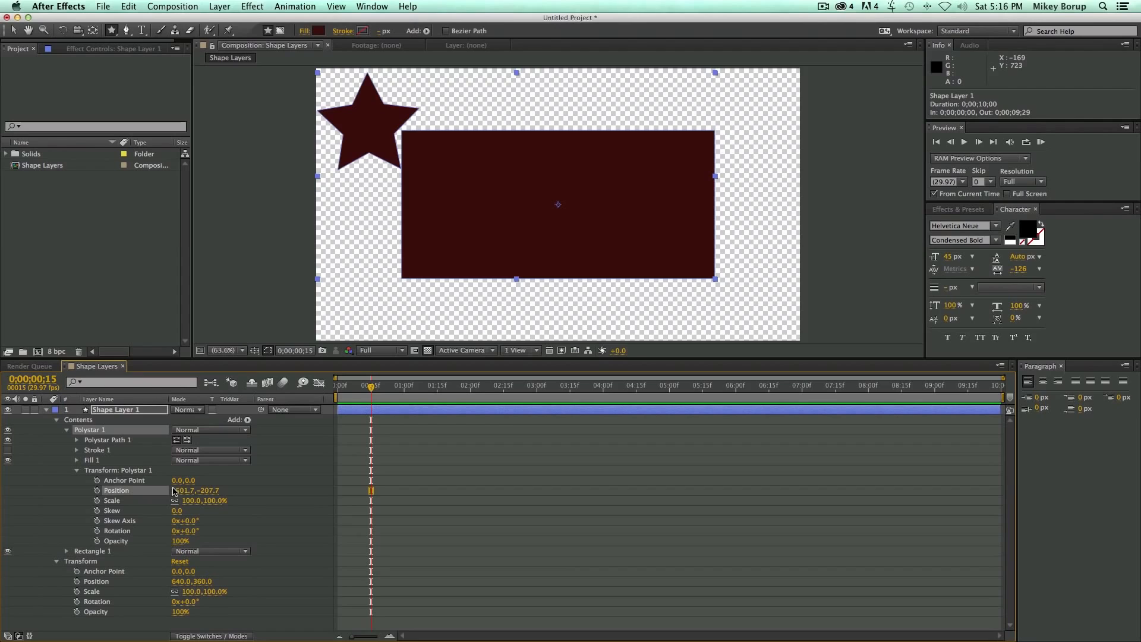
- Try shrinking the star to 54%, scale it up to 306% and collapse Polystar 1
mouse_move(190, 503)
left_mouse_down()
mouse_move(348, 514)
mouse_move(180, 521)
left_mouse_up()
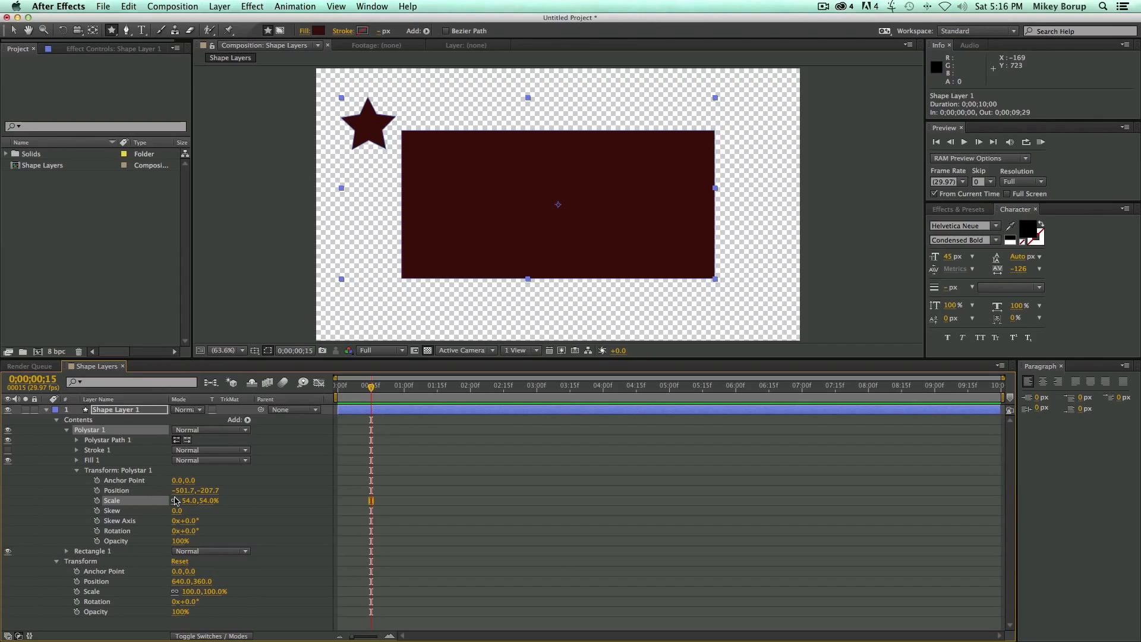
left_click_drag(188, 501, 347, 510)
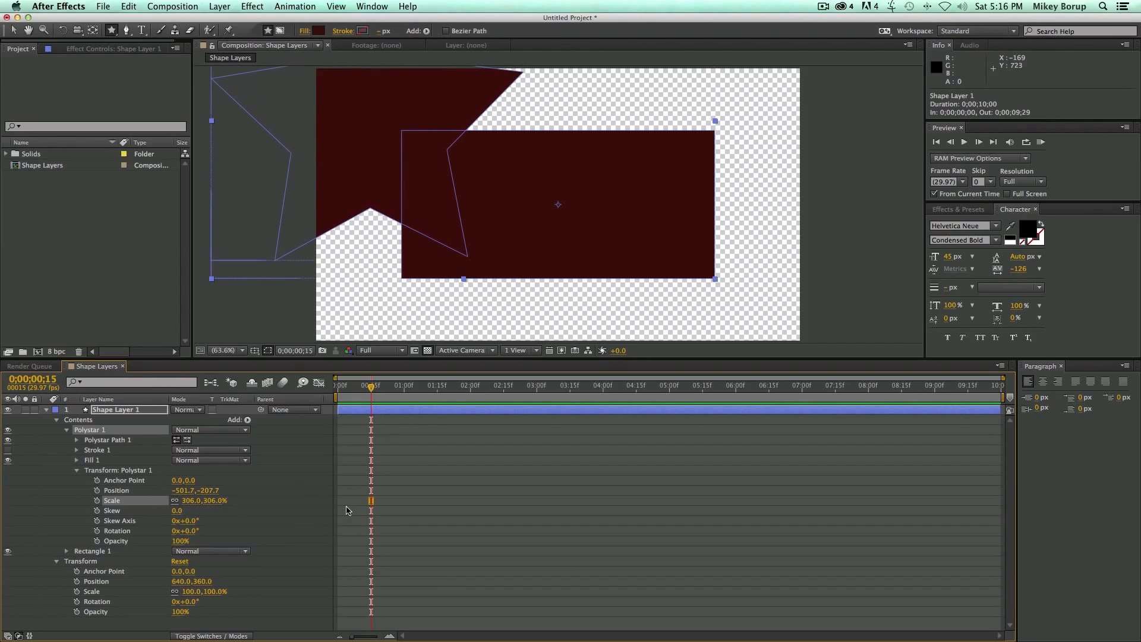
left_click(66, 430)
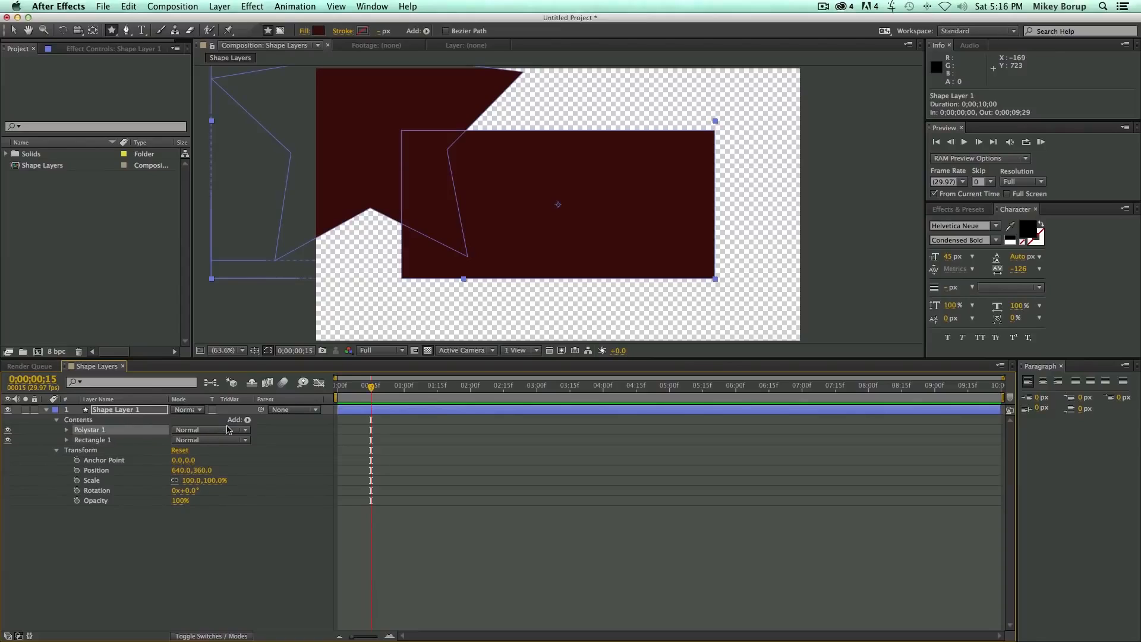
- Deselect everything and add a Merge Paths operation to Shape Layer 1's contents
key("F2")
left_click(245, 420)
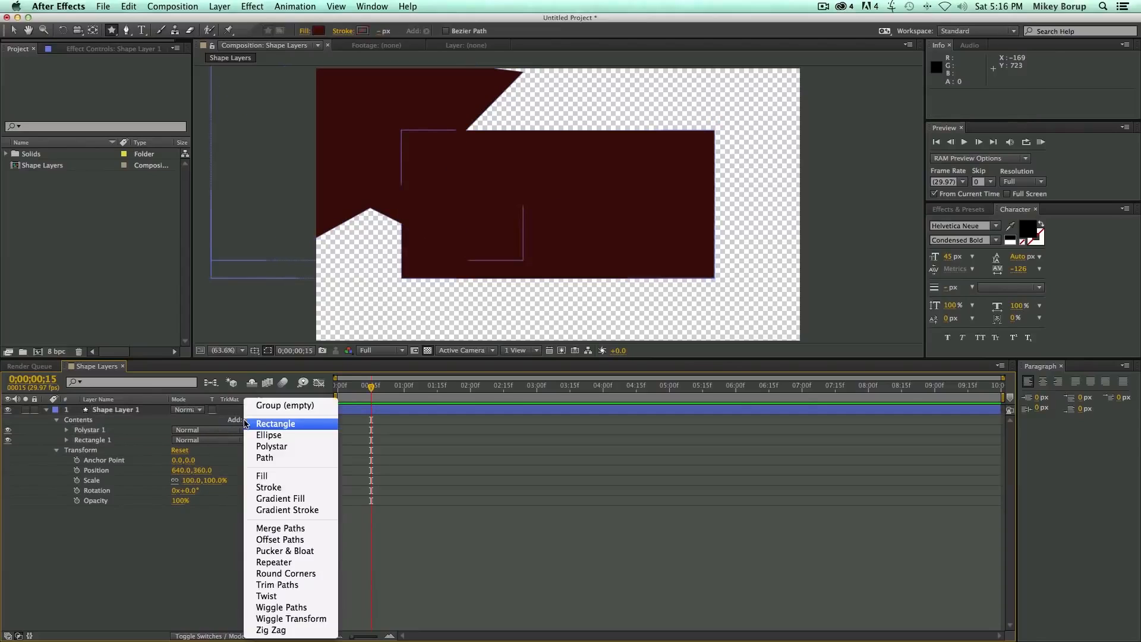
left_click(286, 529)
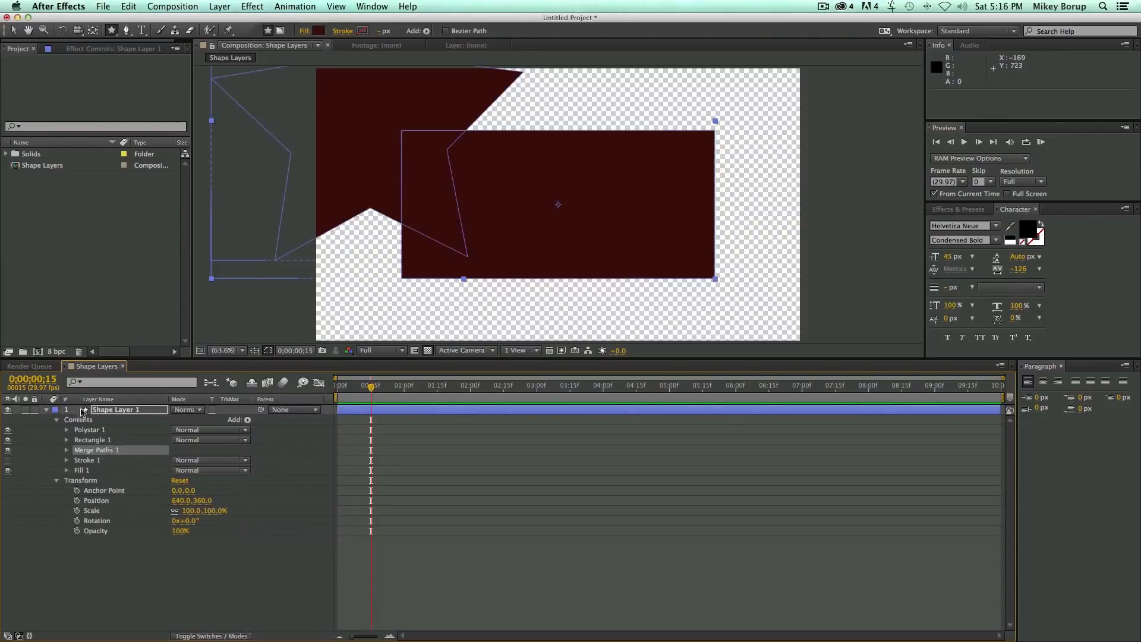
- Try the Subtract mode for Merge Paths 1 on the star and rectangle, and switch the mode to Intersect
left_click(94, 430)
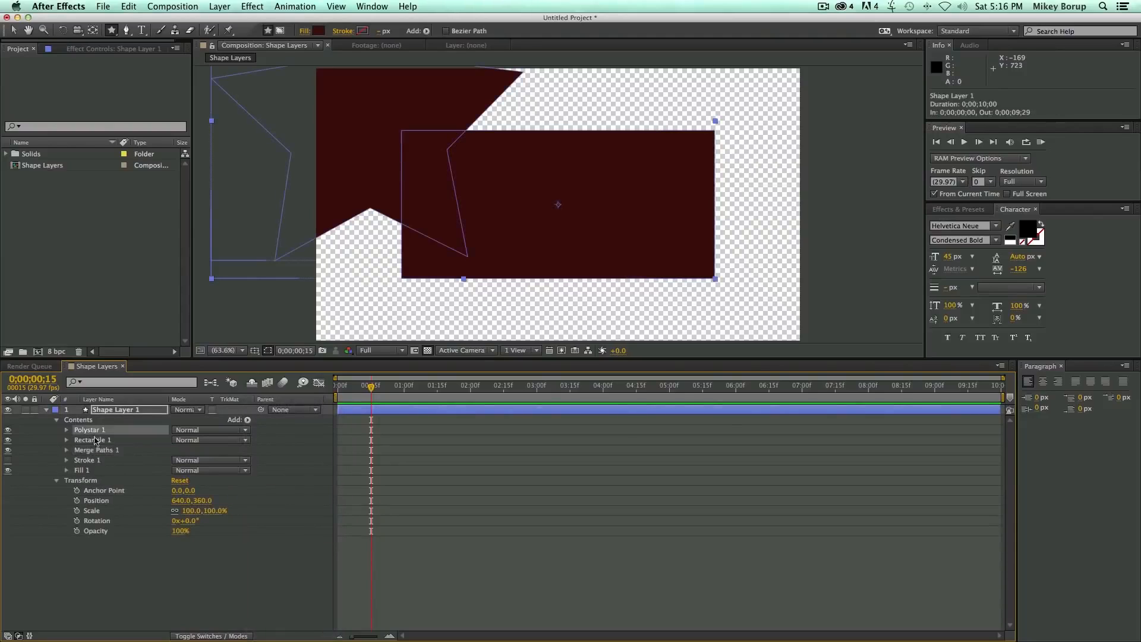
left_click(103, 440)
left_click(100, 450)
left_click(66, 451)
left_click(192, 461)
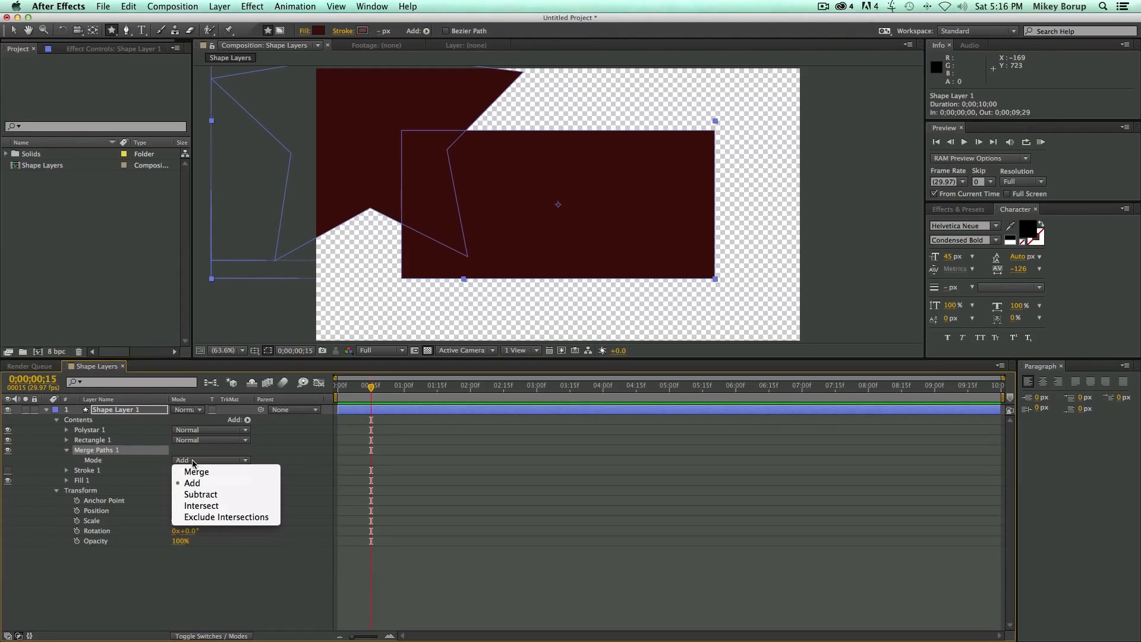
left_click(201, 497)
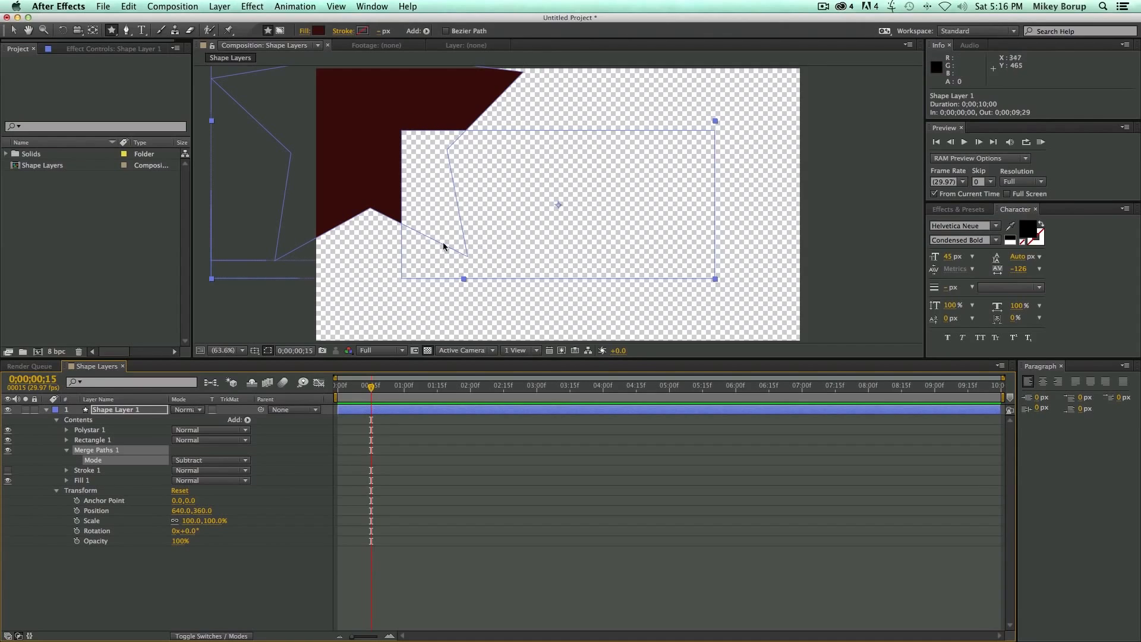
left_click(211, 461)
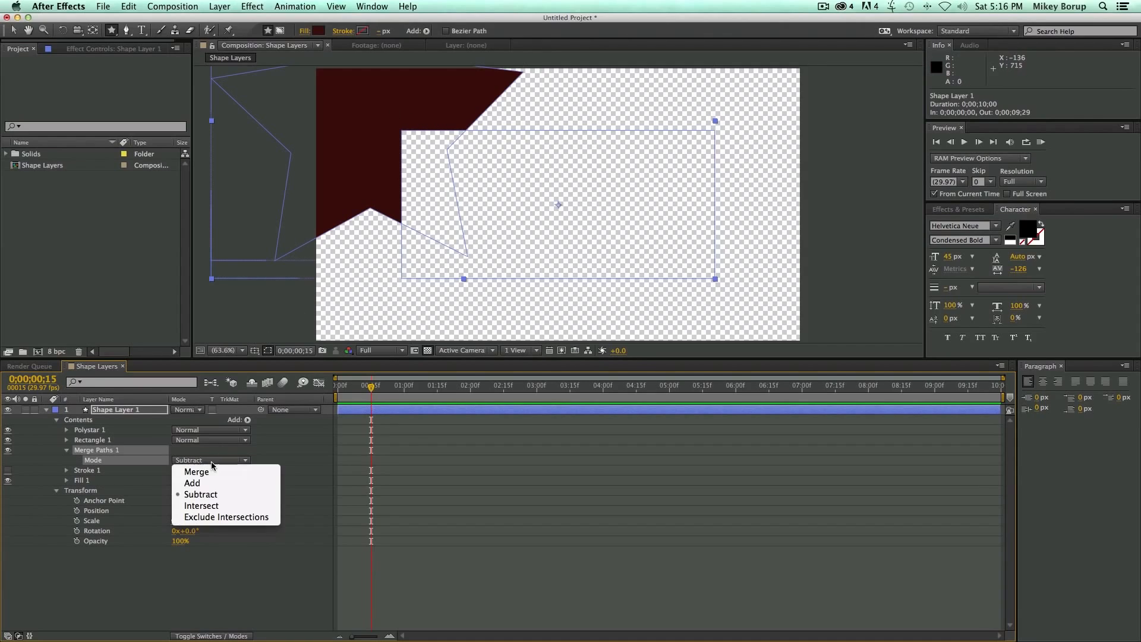
left_click(208, 505)
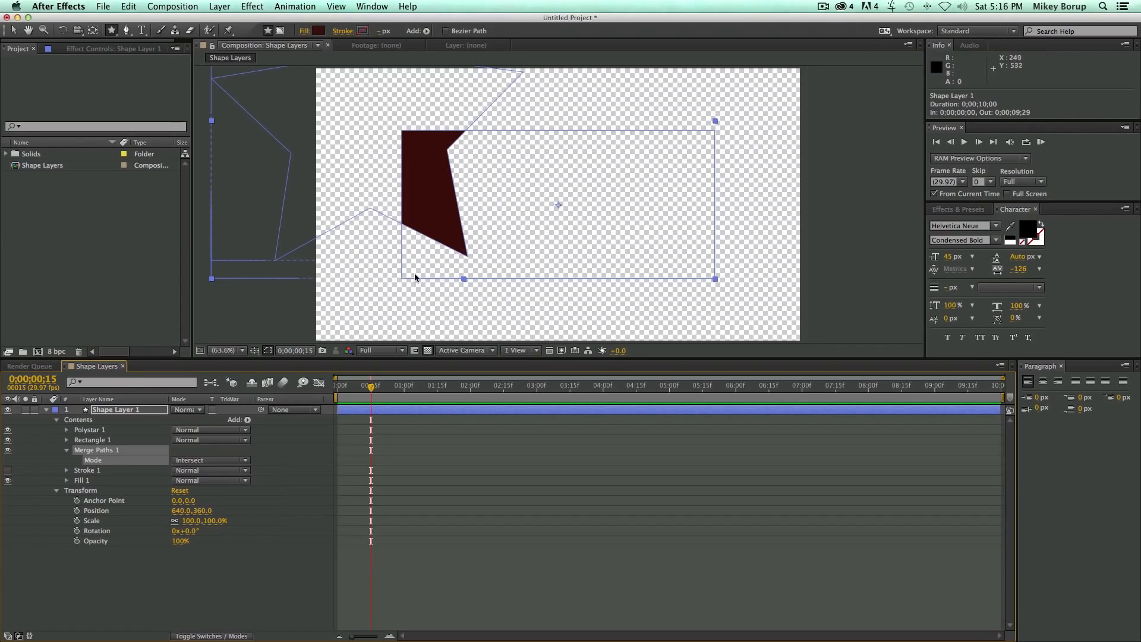
- Try the Exclude Intersections, Merge and Add modes for Merge Paths 1, and set the mode back to Intersect
left_click(201, 462)
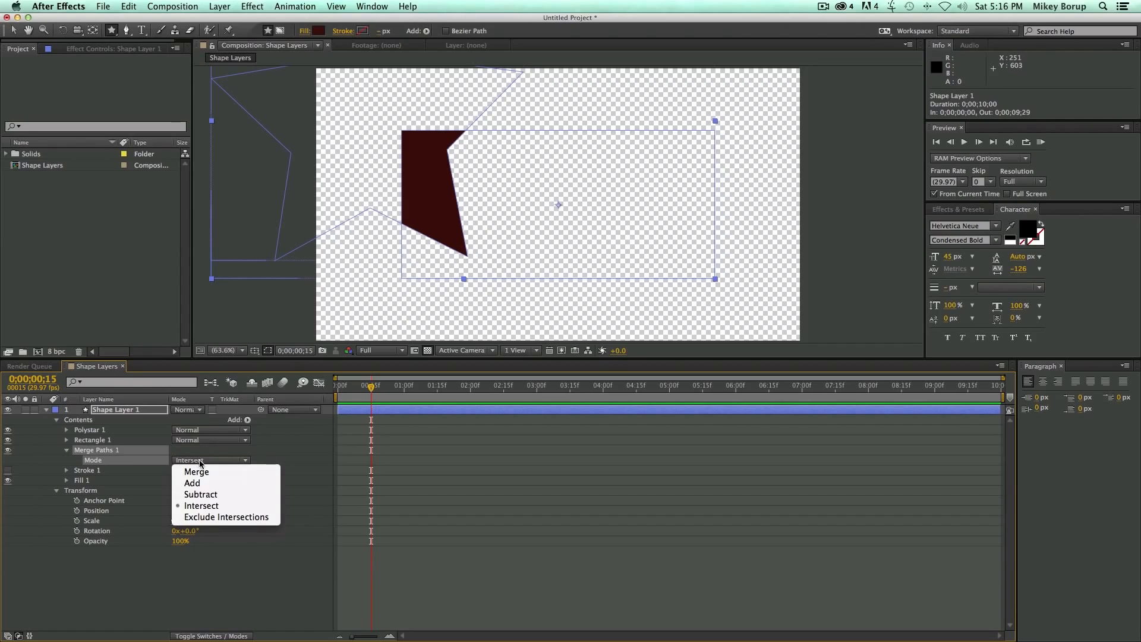
left_click(213, 518)
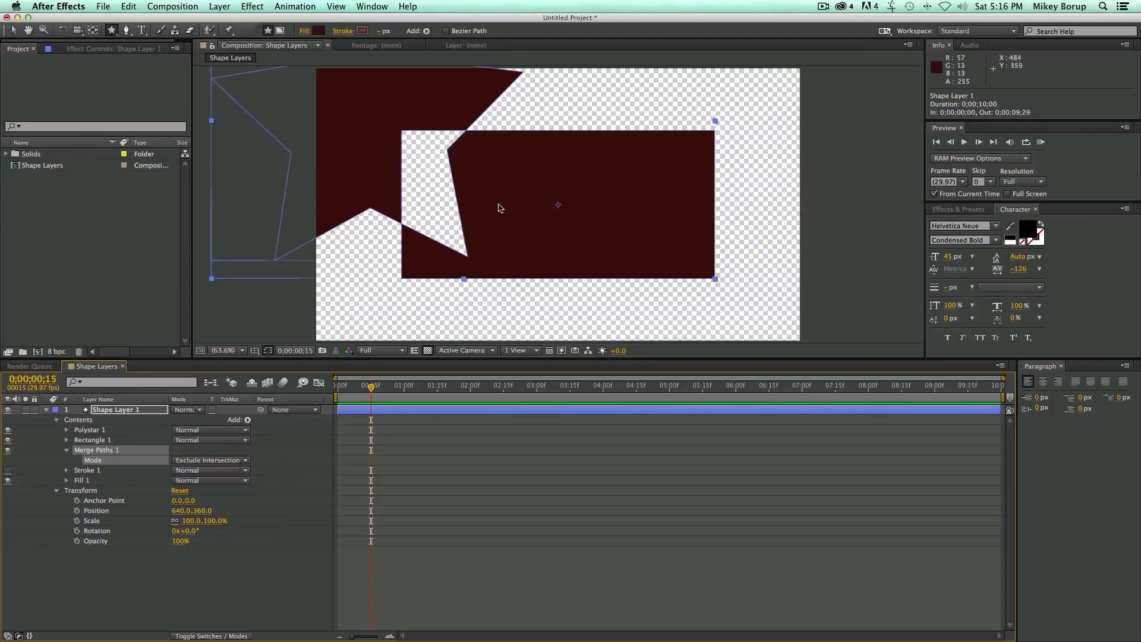
left_click(227, 462)
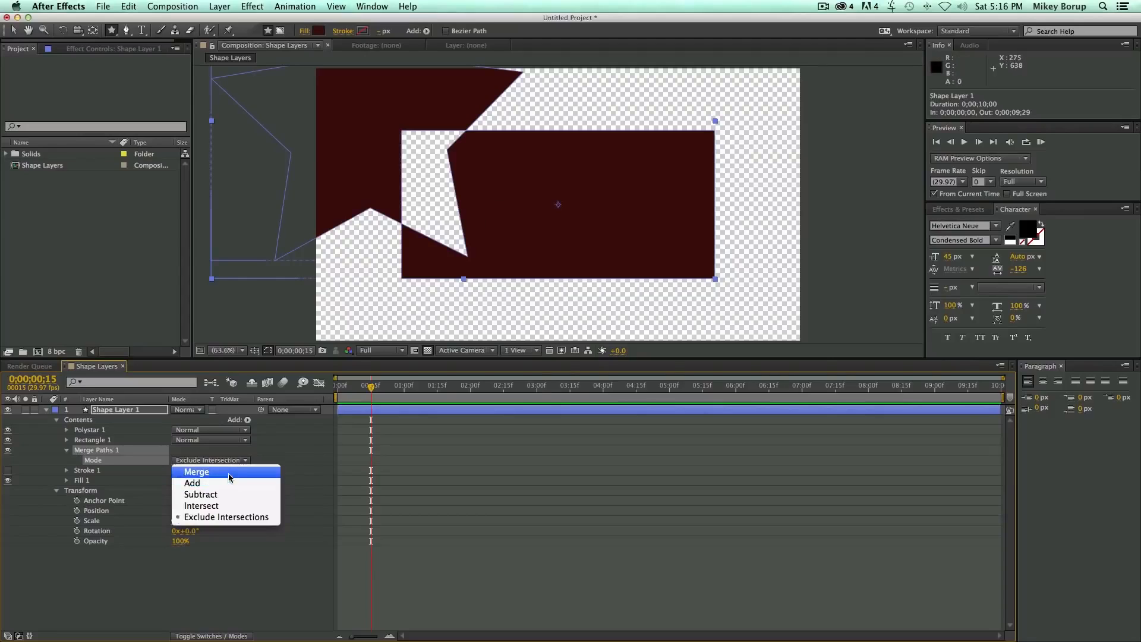
left_click(229, 472)
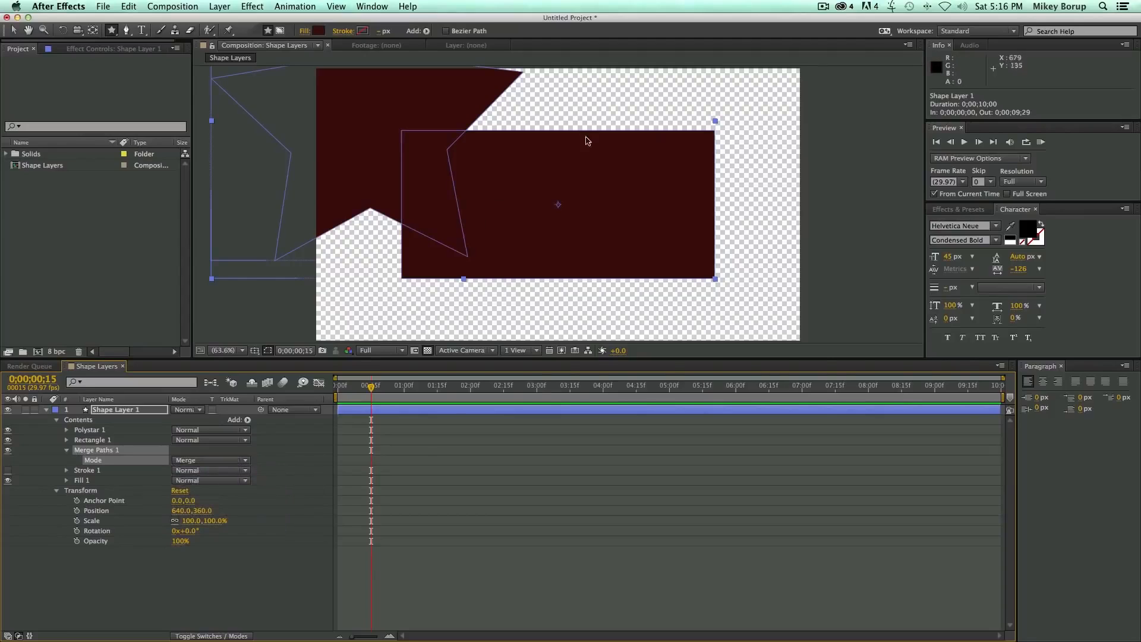
left_click(200, 461)
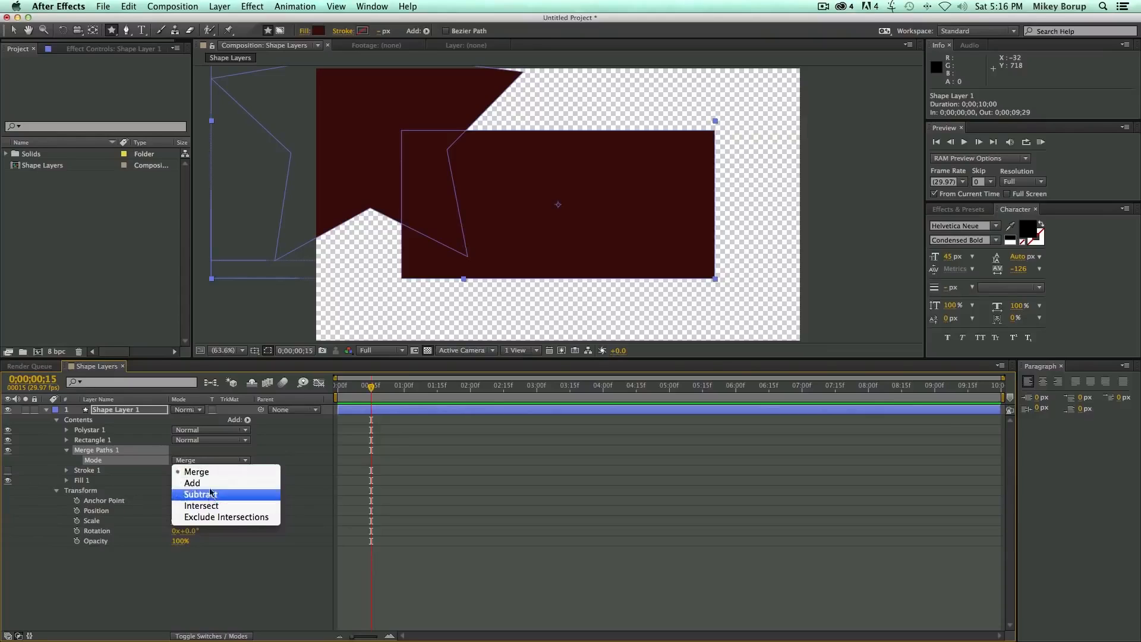
left_click(211, 484)
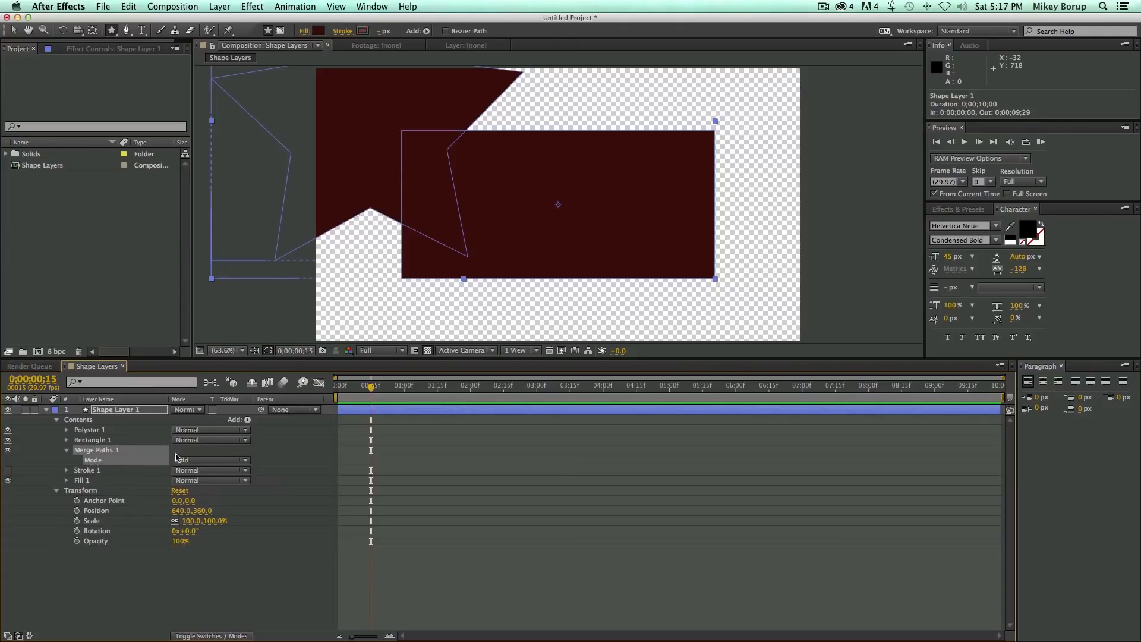
left_click(196, 460)
left_click(212, 506)
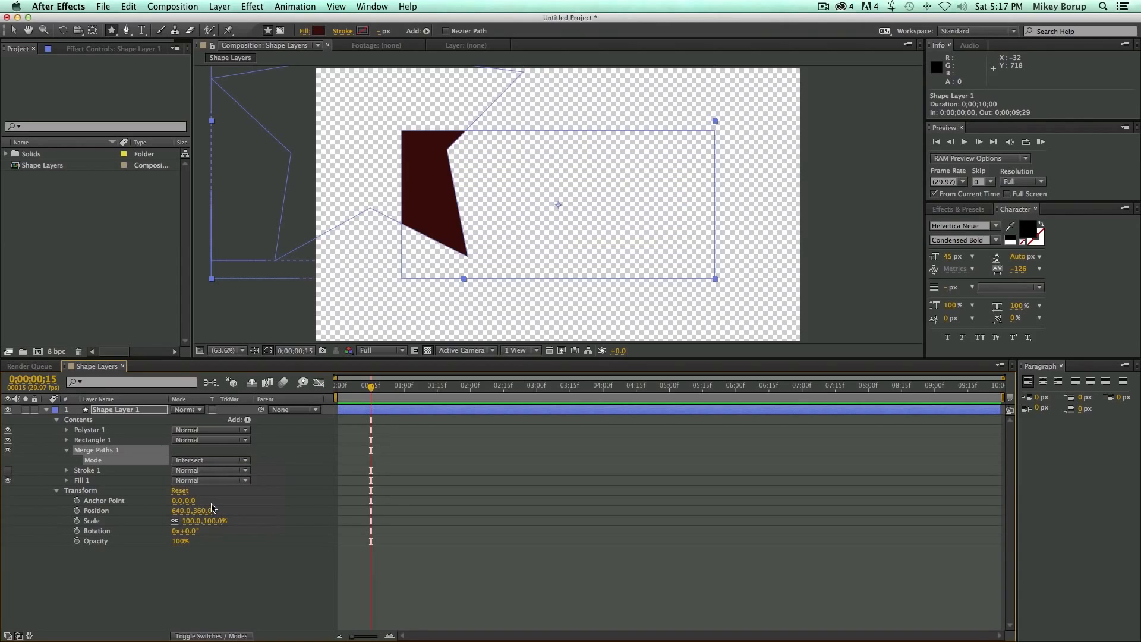
- With the Selection tool active, shift Polystar 1's position to -12.7, -62.7 over the rectangle and collapse its properties
key("v")
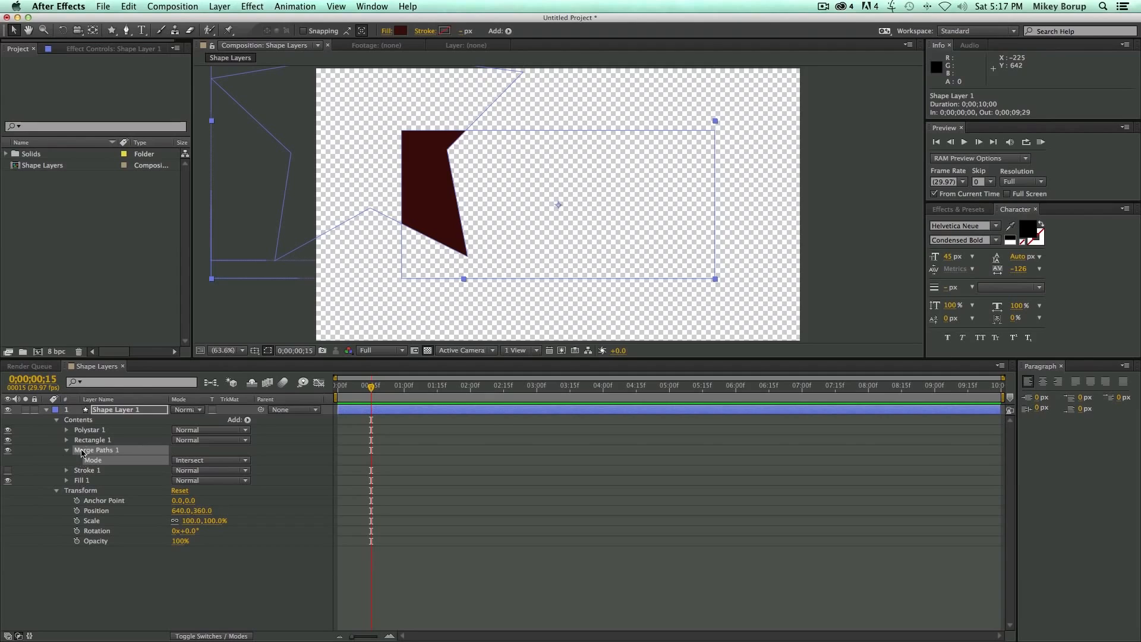
left_click(89, 430)
left_click(66, 430)
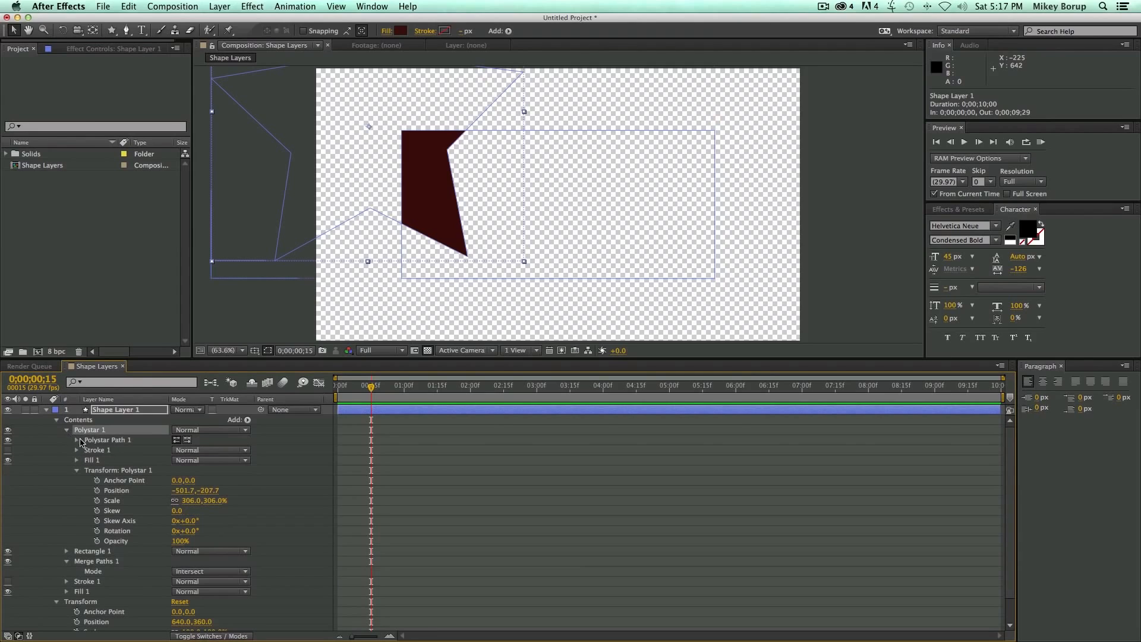
left_click_drag(182, 490, 469, 494)
left_click_drag(203, 491, 275, 468)
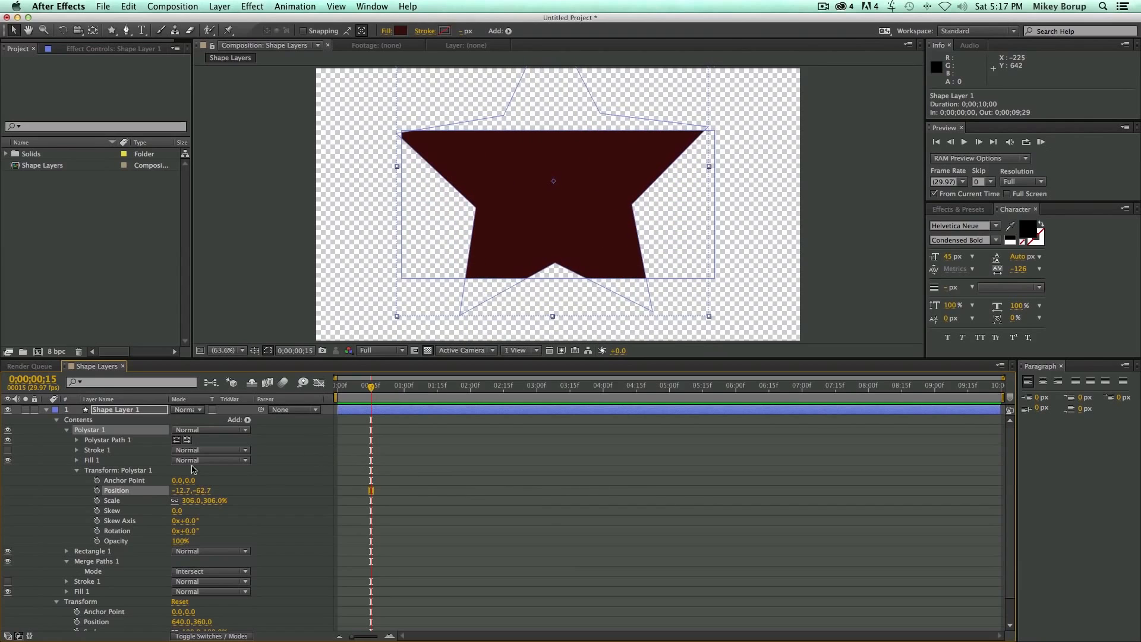
left_click(77, 471)
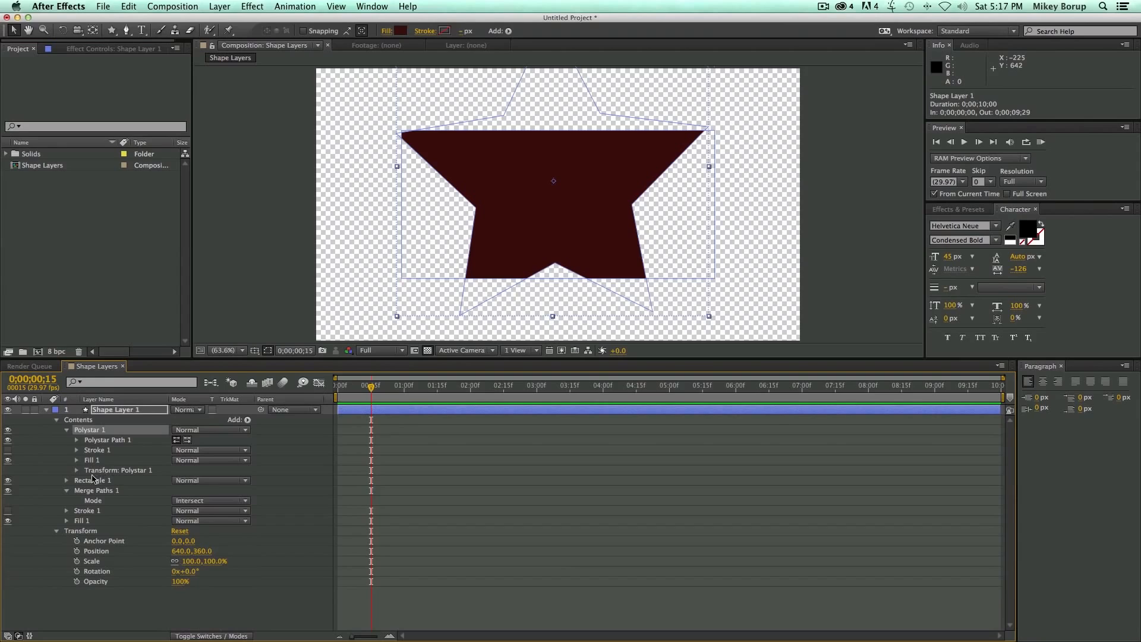
left_click(67, 431)
- Delete Merge Paths 1 and Rectangle 1 from Shape Layer 1's contents
left_click(92, 452)
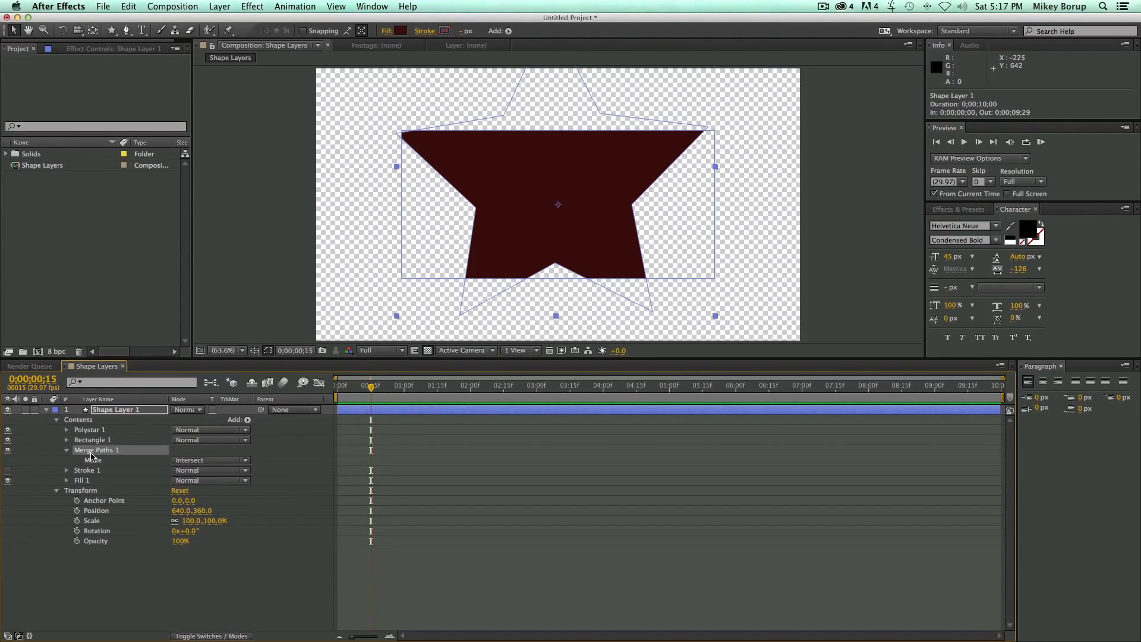
key("Delete")
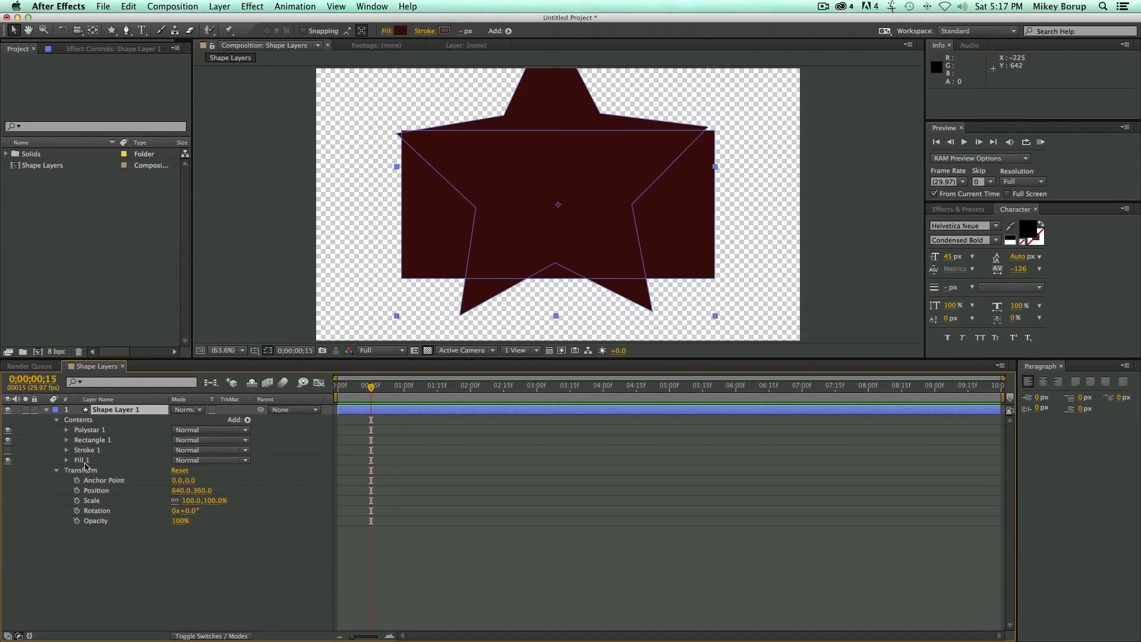
left_click(90, 440)
key("Delete")
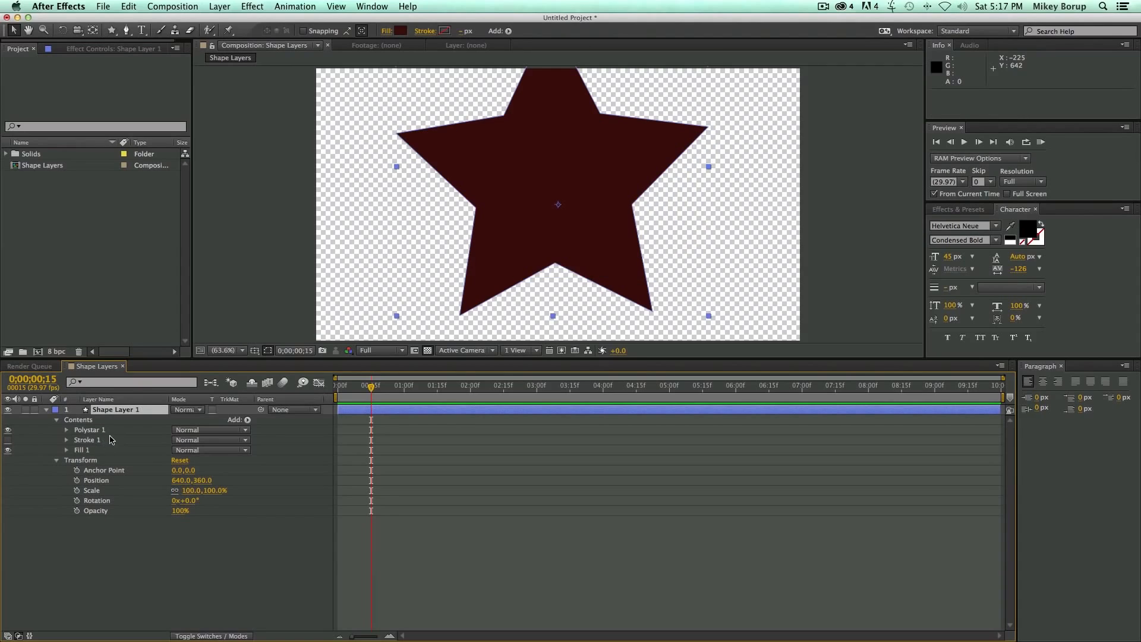
- Expand Polystar 1's transform properties, scale the star to 150% and set its position to 0, 0
left_click(67, 431)
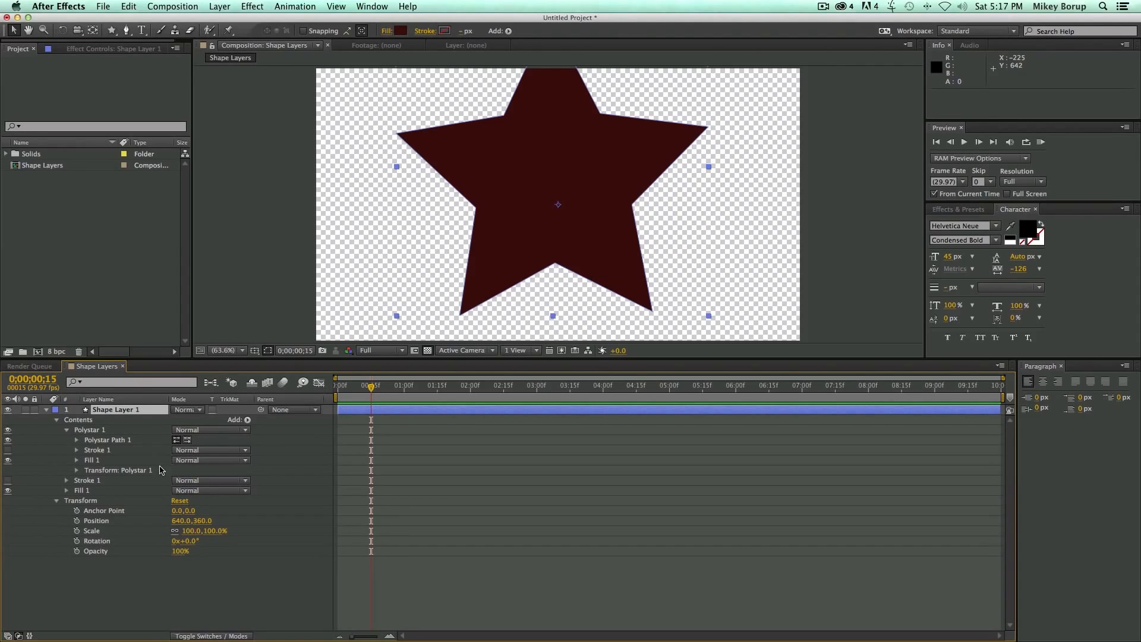
left_click(77, 470)
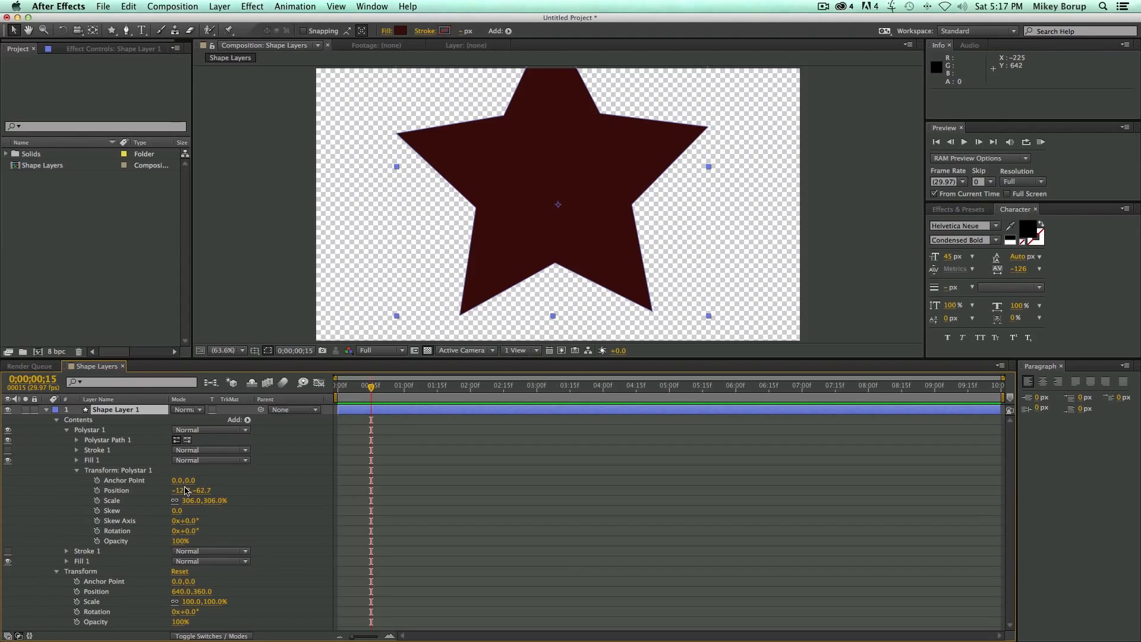
left_click_drag(188, 504, 157, 497)
left_click(180, 491)
type("0")
key("Return")
key("Tab")
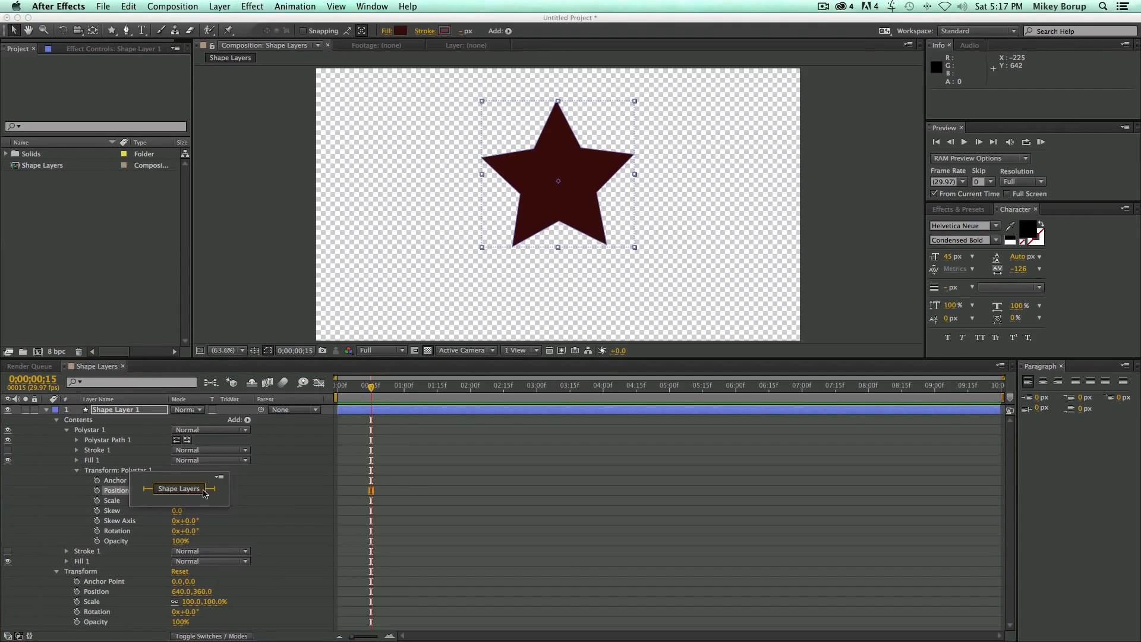
left_click(205, 492)
type("0")
key("Return")
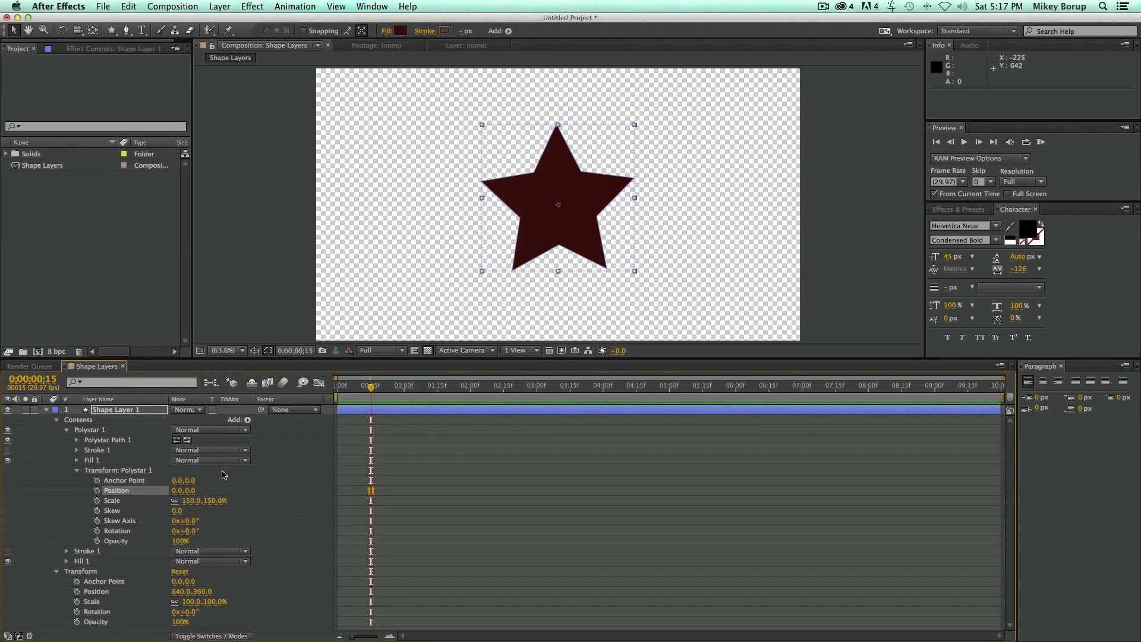
- Expand Polystar Path 1, try the Polygon type and switch the type back to Star
left_click(77, 440)
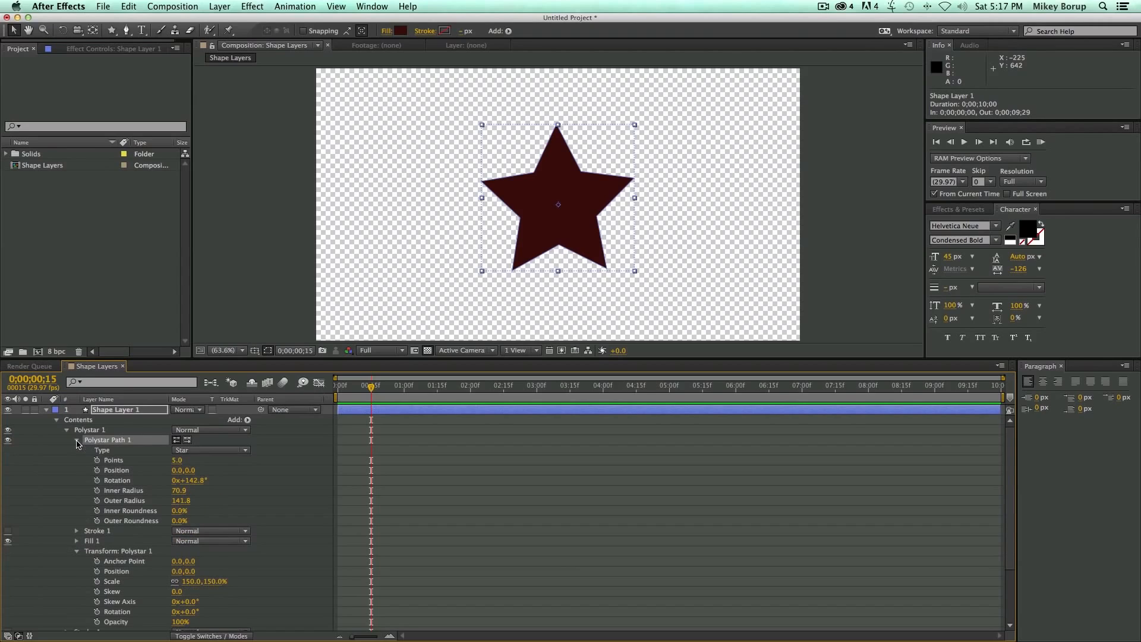
left_click(204, 451)
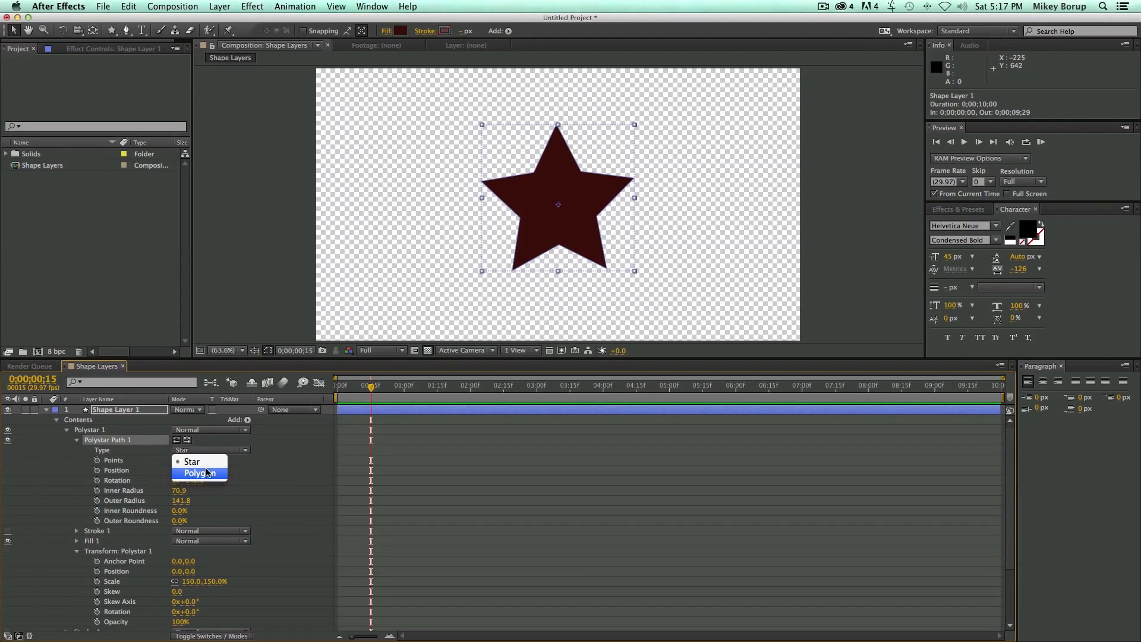
left_click(208, 474)
left_click(217, 453)
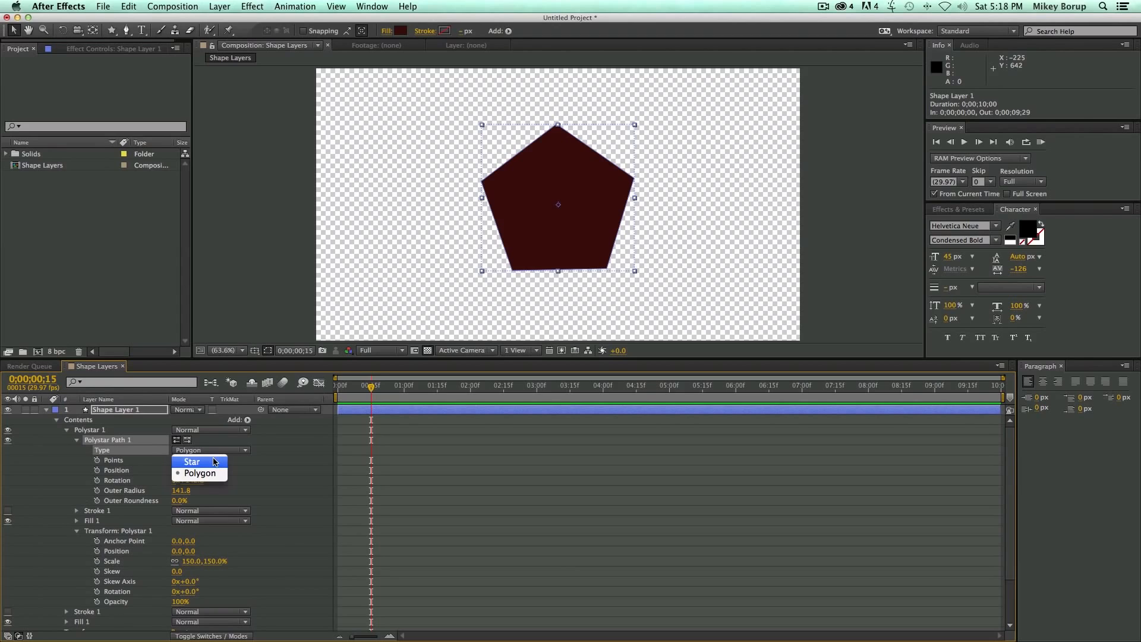
left_click(214, 462)
- Raise the star's number of points to 34 and set its inner radius to 50
left_click_drag(182, 465, 207, 477)
key("super+z")
key("super+z")
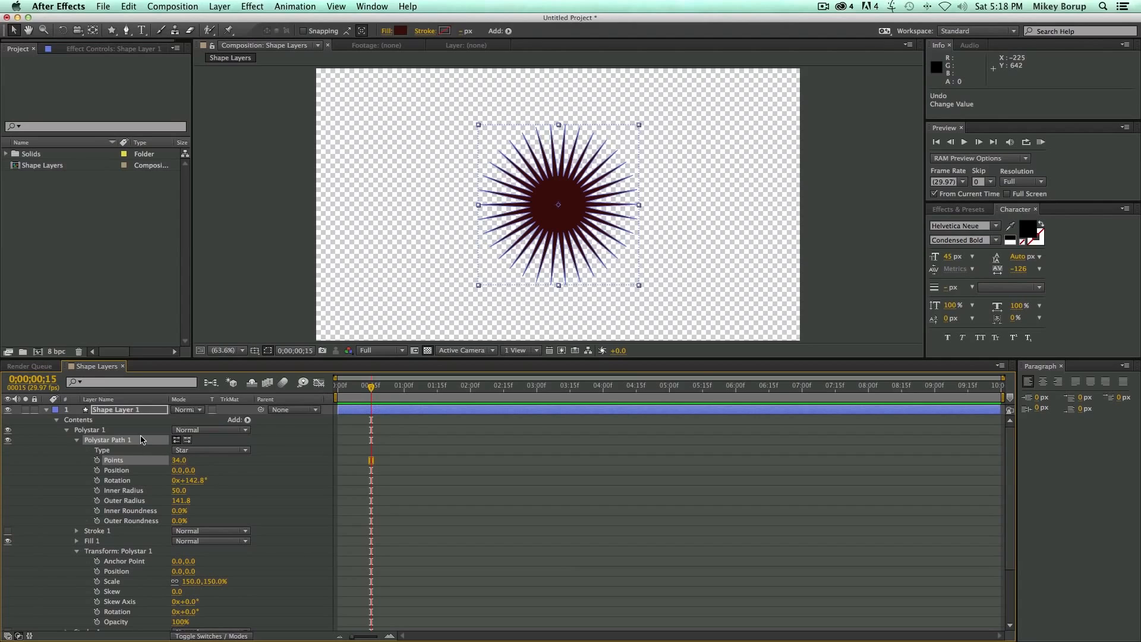
- Try shifting the position in Polystar Path 1, in Polystar 1's transform and in the layer transform, undoing each change
mouse_move(177, 470)
left_mouse_down()
mouse_move(202, 470)
mouse_move(172, 470)
left_mouse_up()
scroll(110, 526, "down", 1)
mouse_move(175, 561)
left_mouse_down()
mouse_move(242, 559)
mouse_move(163, 557)
left_mouse_up()
key("super+z")
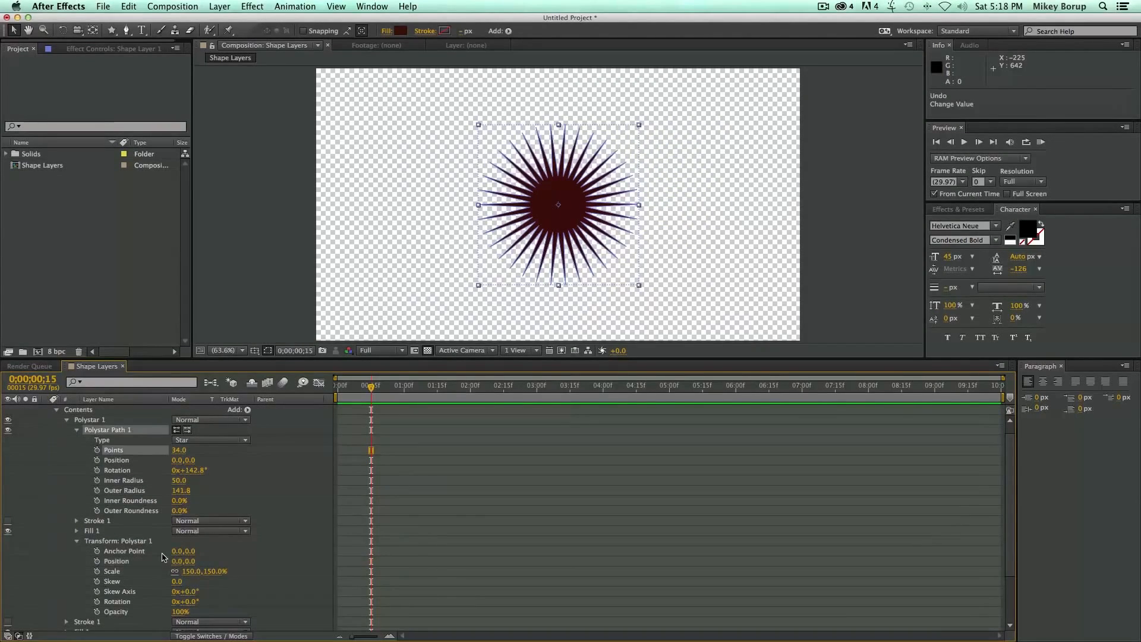
scroll(166, 547, "down", 7)
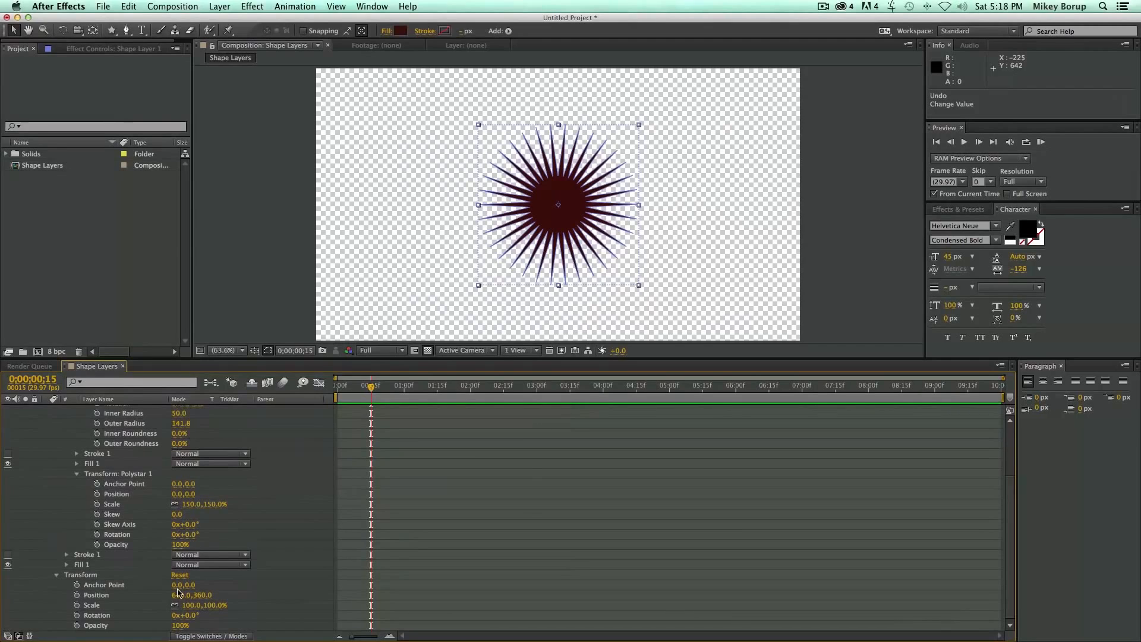
left_click_drag(178, 595, 141, 589)
key("super+z")
scroll(201, 544, "up", 8)
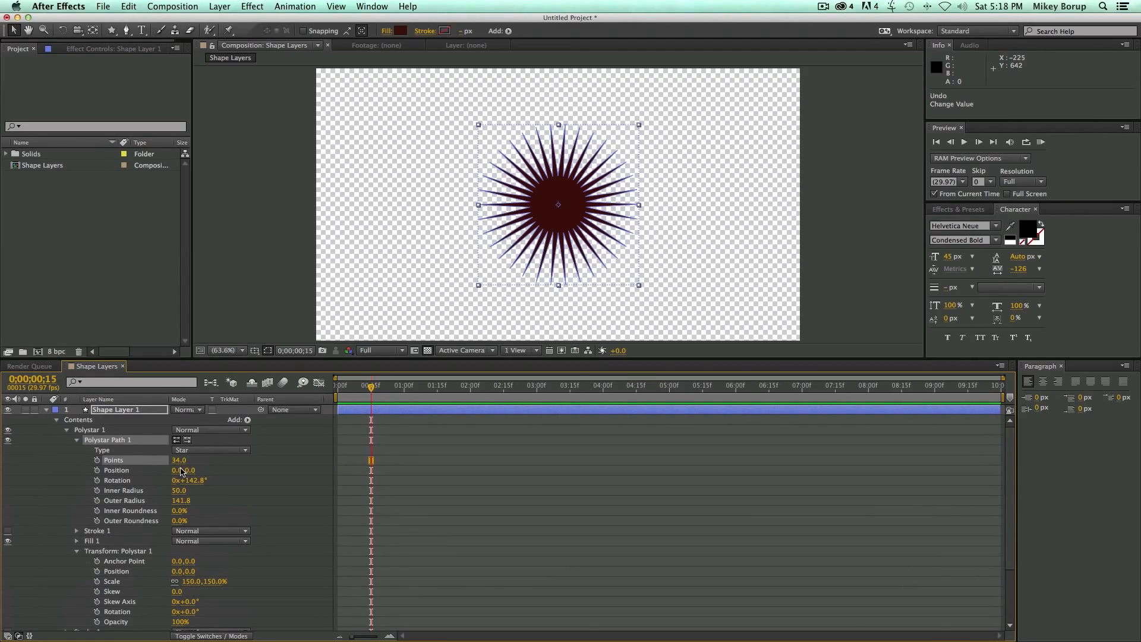
- Try offsetting Polystar Path 1 horizontally to 190 and rotating Polystar 1 around its anchor point, and undo both changes
left_click_drag(179, 470, 167, 473)
key("super+z")
left_click_drag(180, 472, 300, 479)
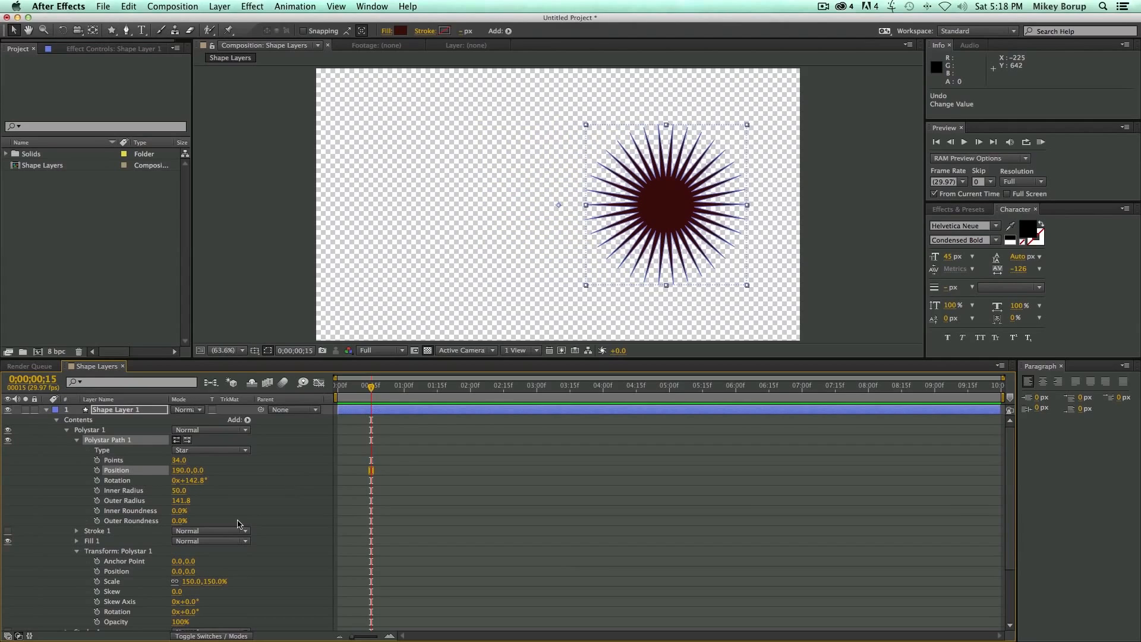
scroll(238, 524, "down", 1)
left_click_drag(195, 592, 314, 572)
key("super+z")
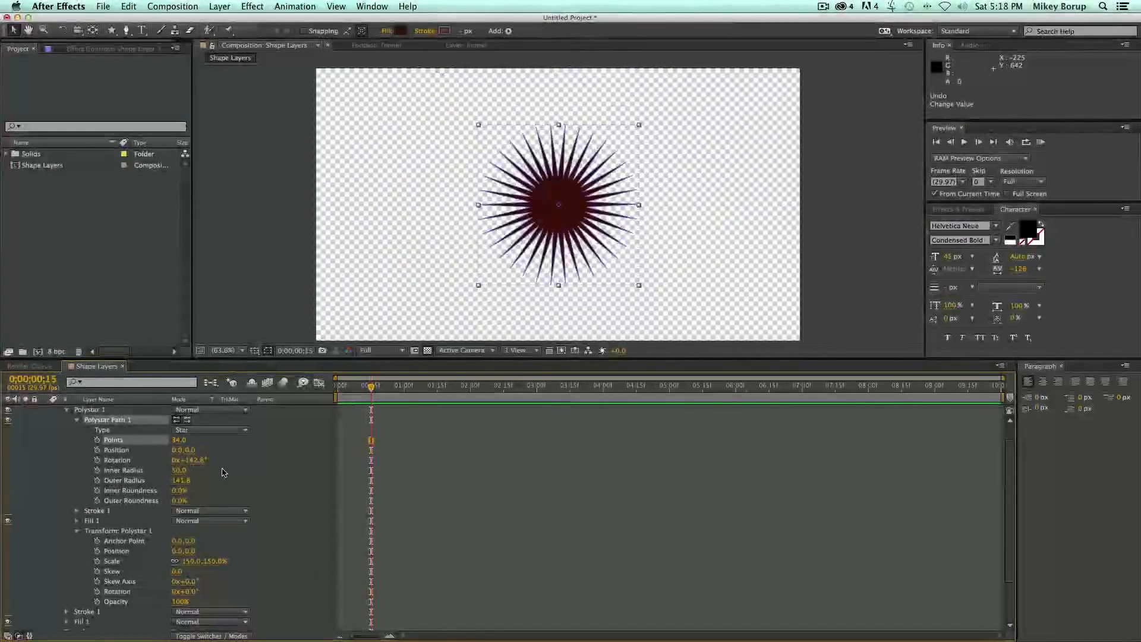
scroll(223, 473, "up", 1)
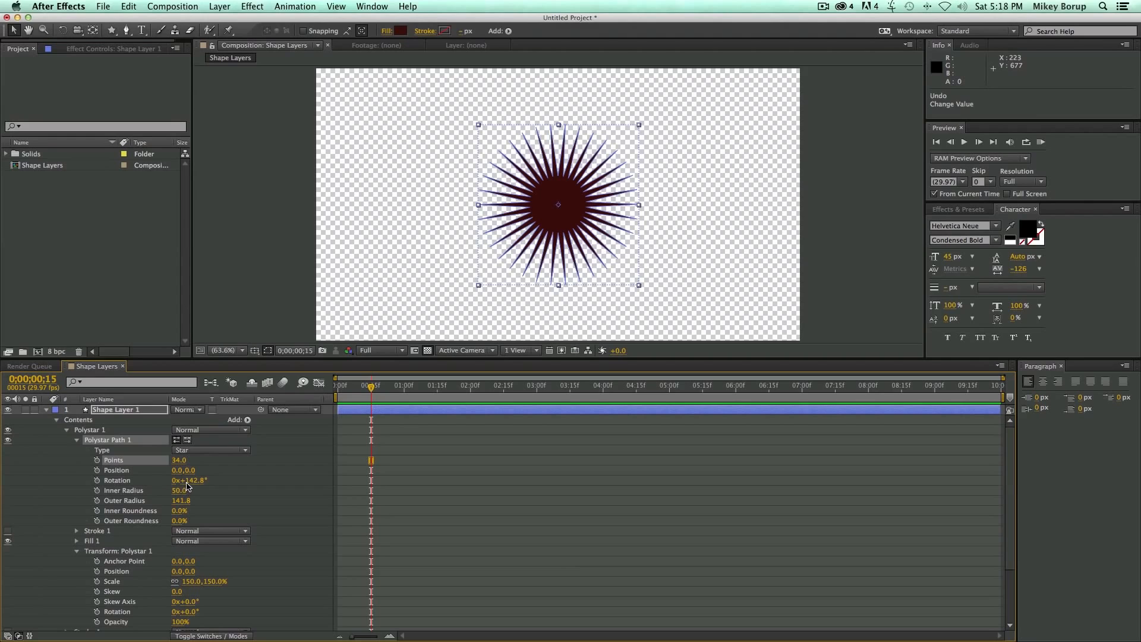
- Set Polystar Path 1's outer radius to 56 and scale Polystar 1 up to 435%
left_click_drag(195, 480, 139, 507)
key("super+z")
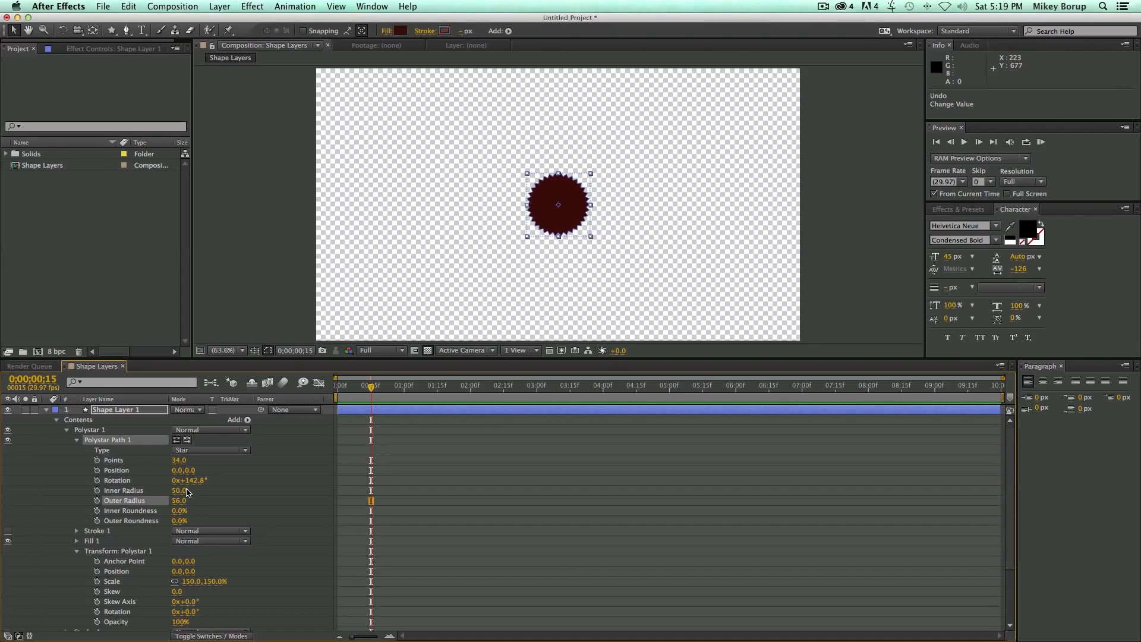
scroll(211, 528, "down", 1)
left_click_drag(189, 574, 359, 576)
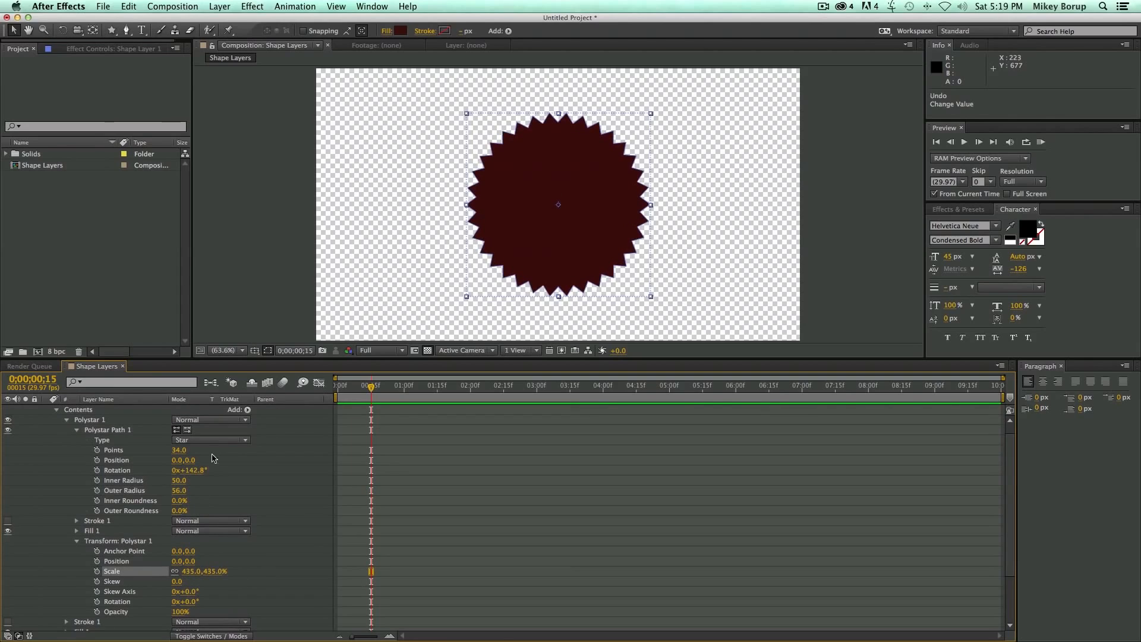
- Expand Fill 1 inside Polystar 1 and change its color to light gray (RGB 191, 191, 191)
scroll(205, 471, "down", 7)
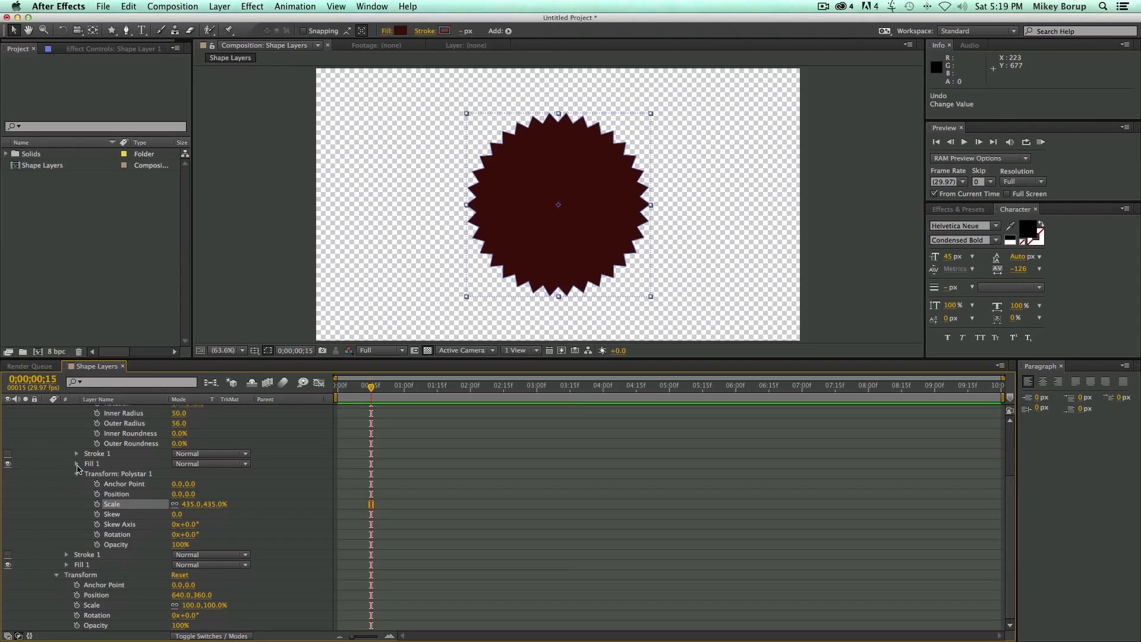
left_click(76, 465)
left_click(176, 494)
left_click_drag(564, 303, 453, 254)
key("Return")
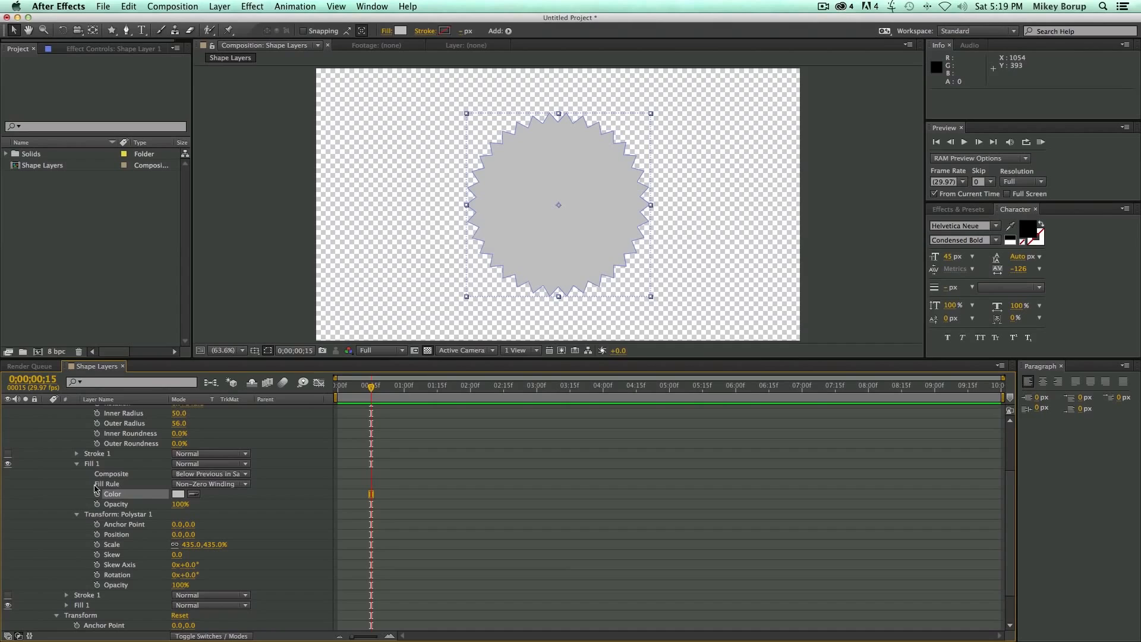
- Show Polystar 1's Stroke 1, reduce its width to 3 px, and collapse the stroke and fill properties
left_click(8, 454)
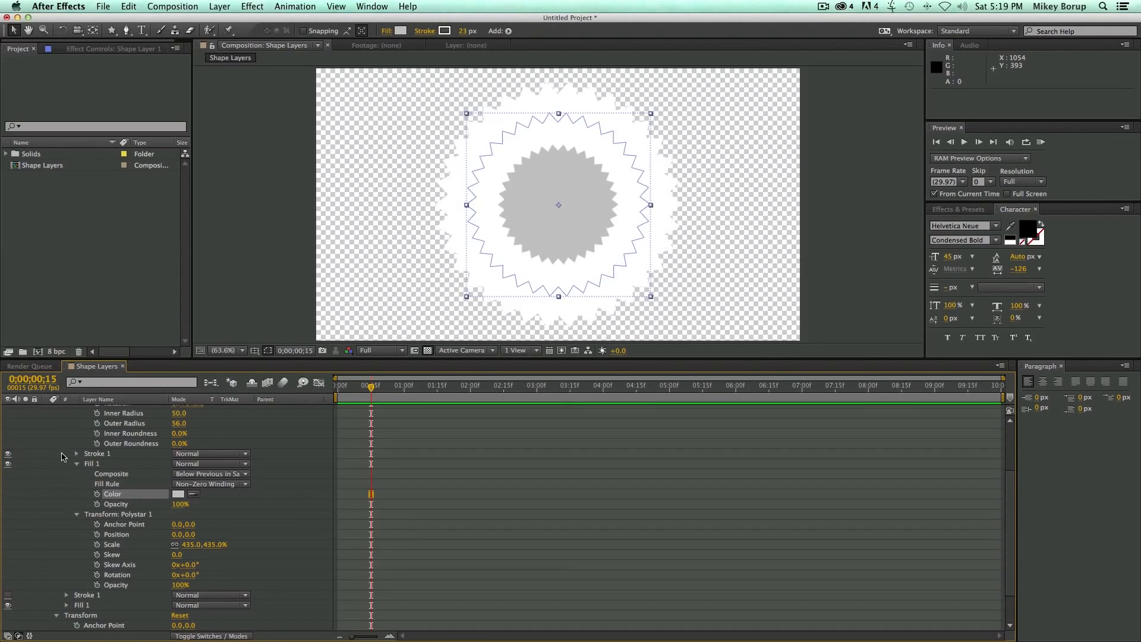
left_click(76, 454)
left_click_drag(180, 494, 143, 496)
left_click(76, 454)
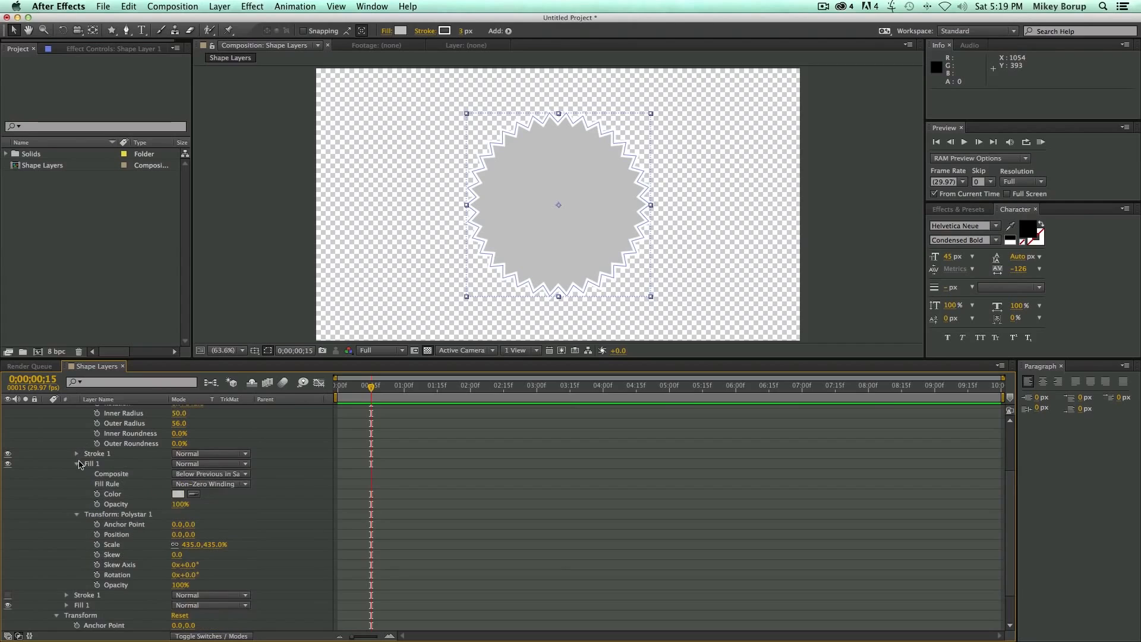
left_click(77, 463)
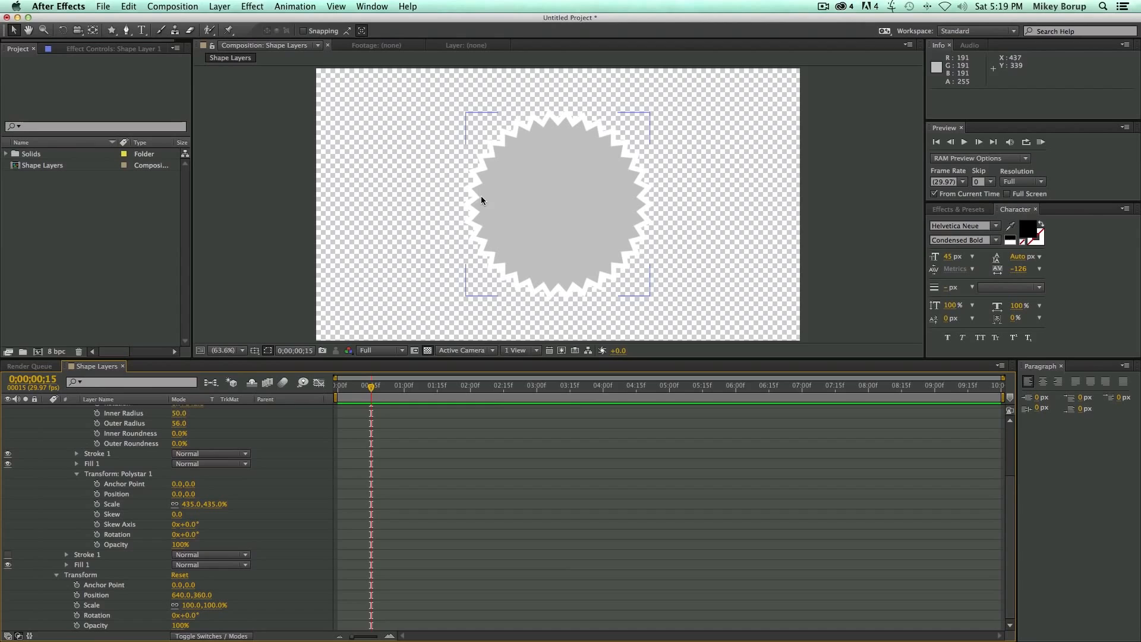
- Set Polystar Path 1's outer roundness to 73% and collapse Polystar 1's properties
scroll(412, 538, "up", 3)
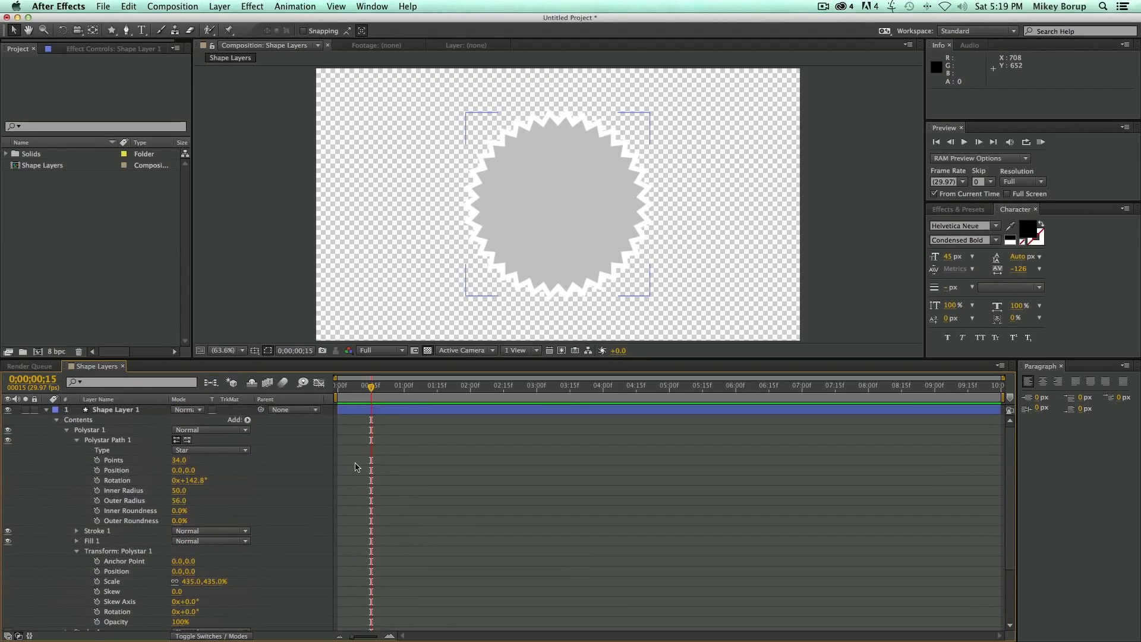
left_click(180, 461)
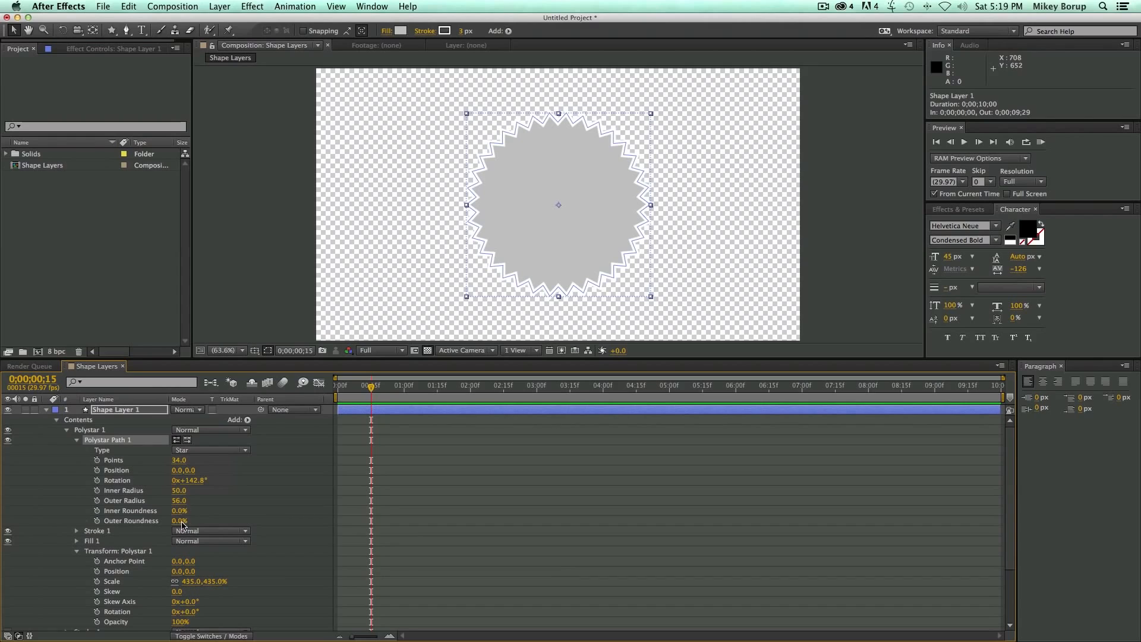
left_click_drag(181, 523, 242, 539)
left_click(541, 502)
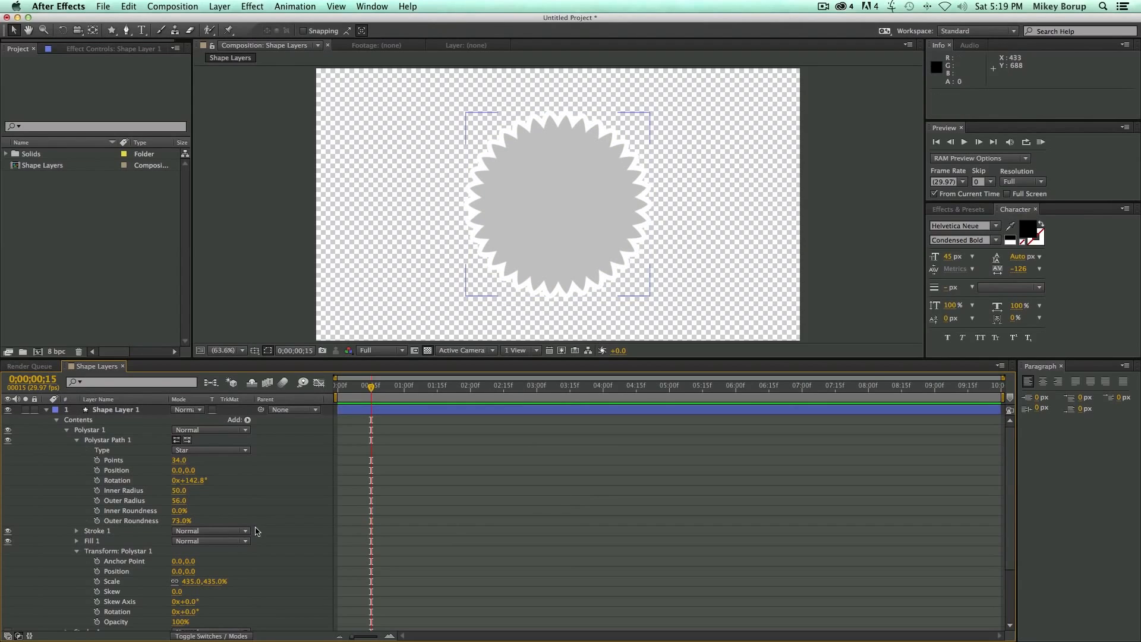
left_click(66, 430)
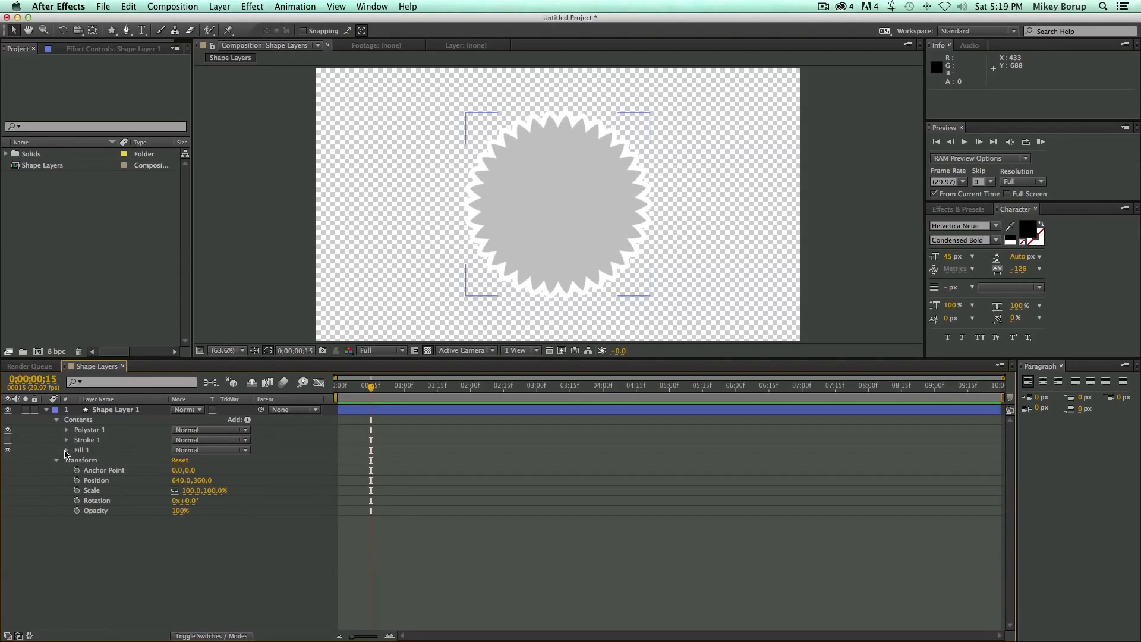
left_click(66, 451)
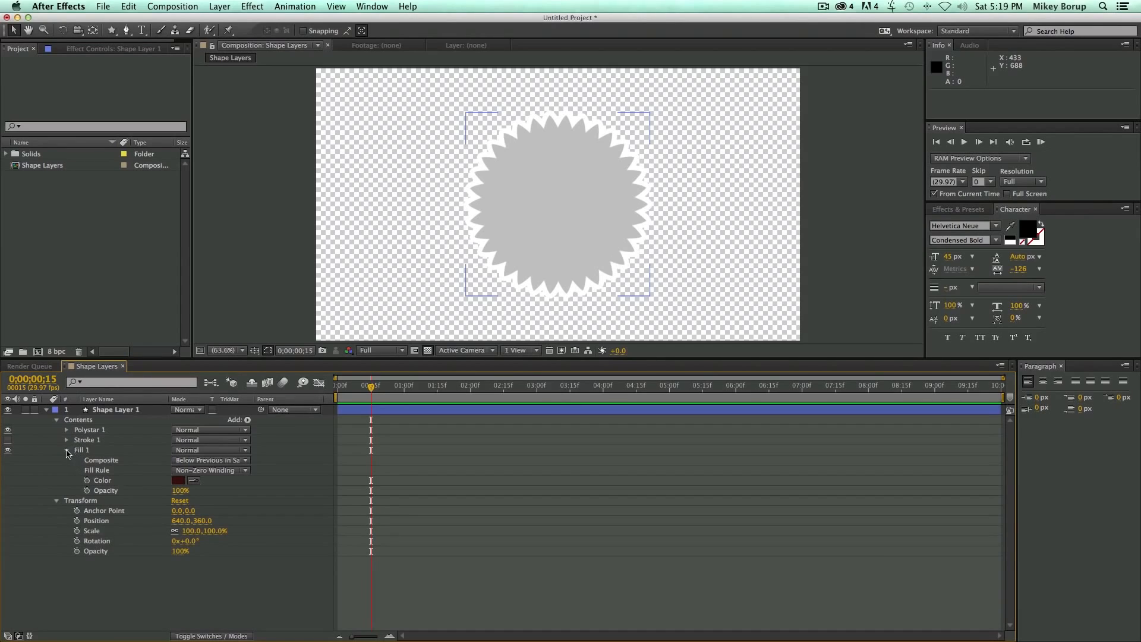
left_click(67, 450)
- Draw a rounded rectangle about 322 by 162 px across the middle of the gray badge within Shape Layer 1
left_click(91, 433)
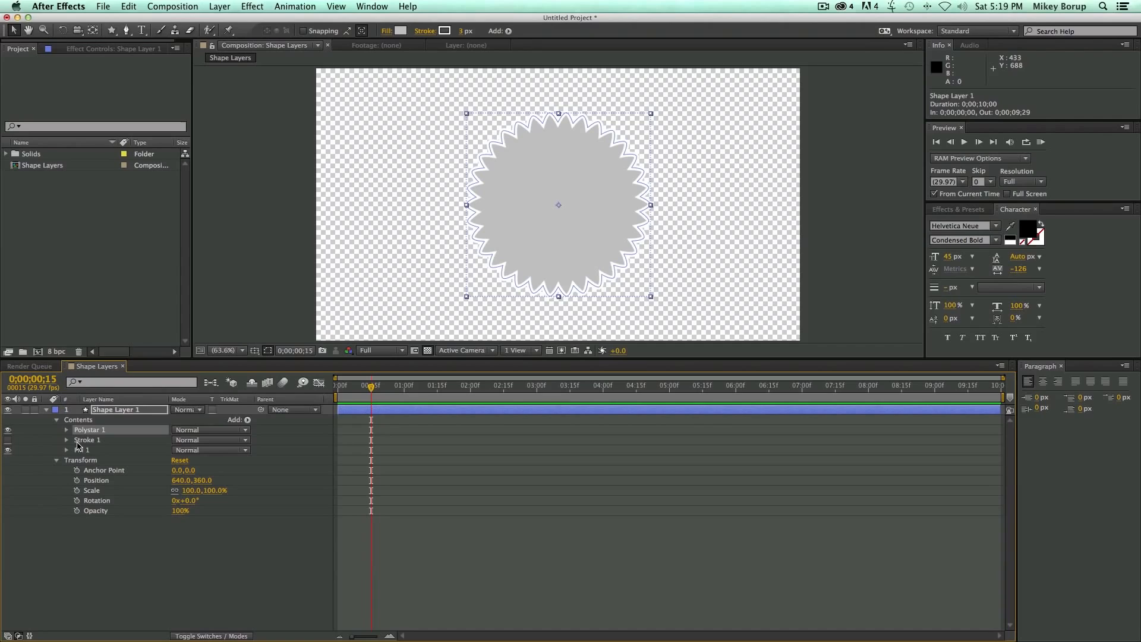
left_click(112, 30)
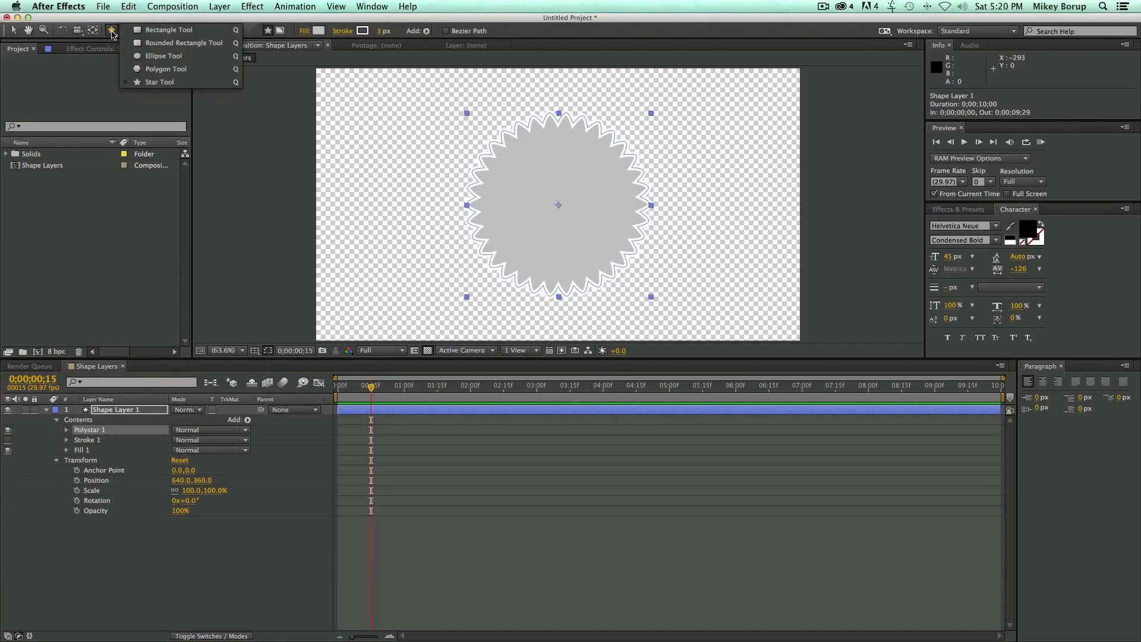
left_click(181, 43)
left_click_drag(499, 175, 619, 235)
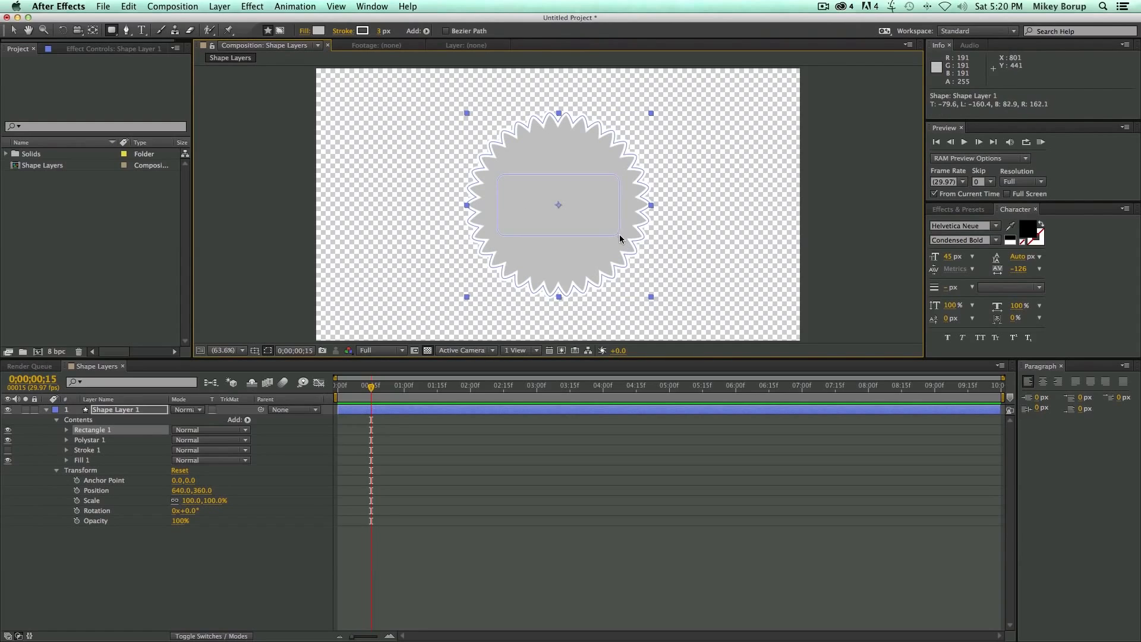
- Change Rectangle 1's Fill 1 color to red and collapse the rectangle's properties
left_click(67, 430)
left_click(77, 460)
left_click(177, 491)
left_click_drag(553, 292, 563, 275)
left_click(726, 219)
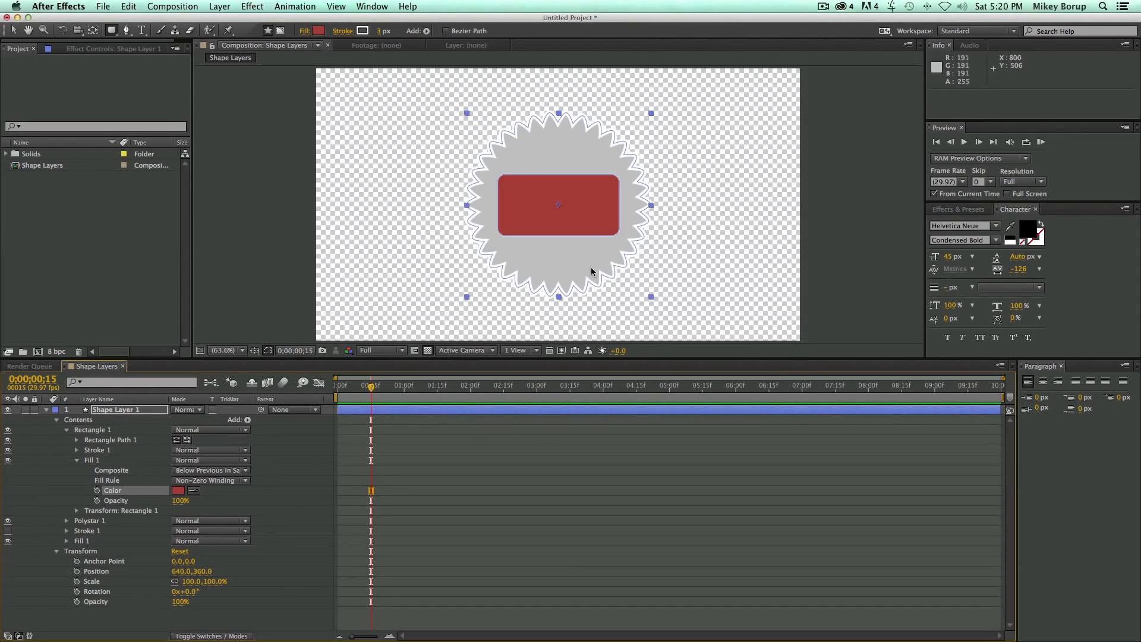
left_click(78, 460)
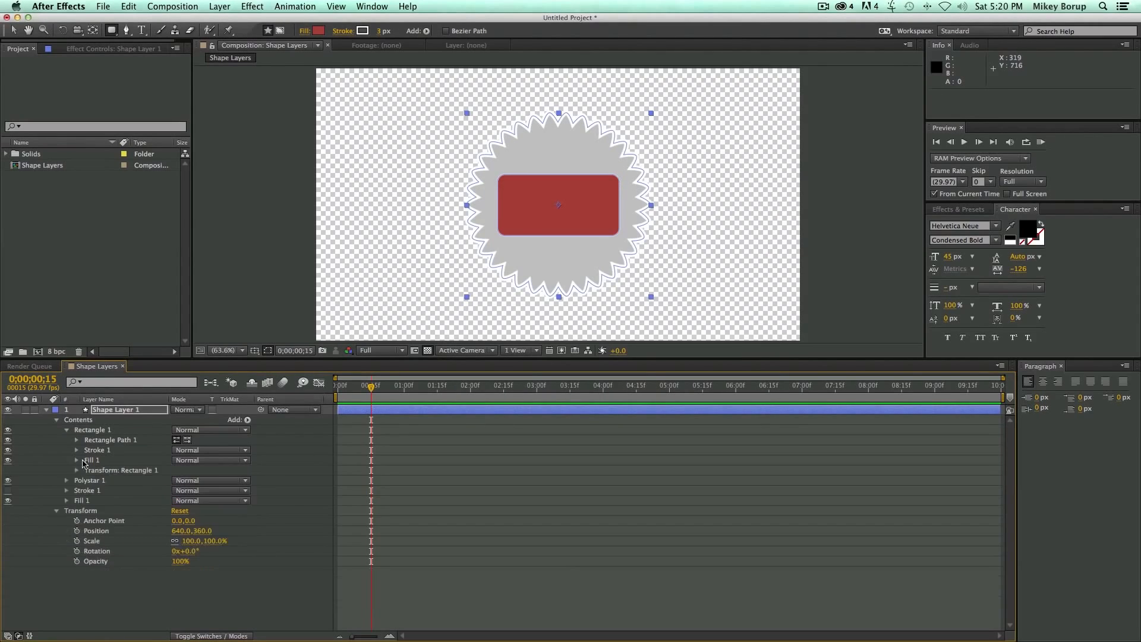
left_click(70, 432)
left_click(68, 431)
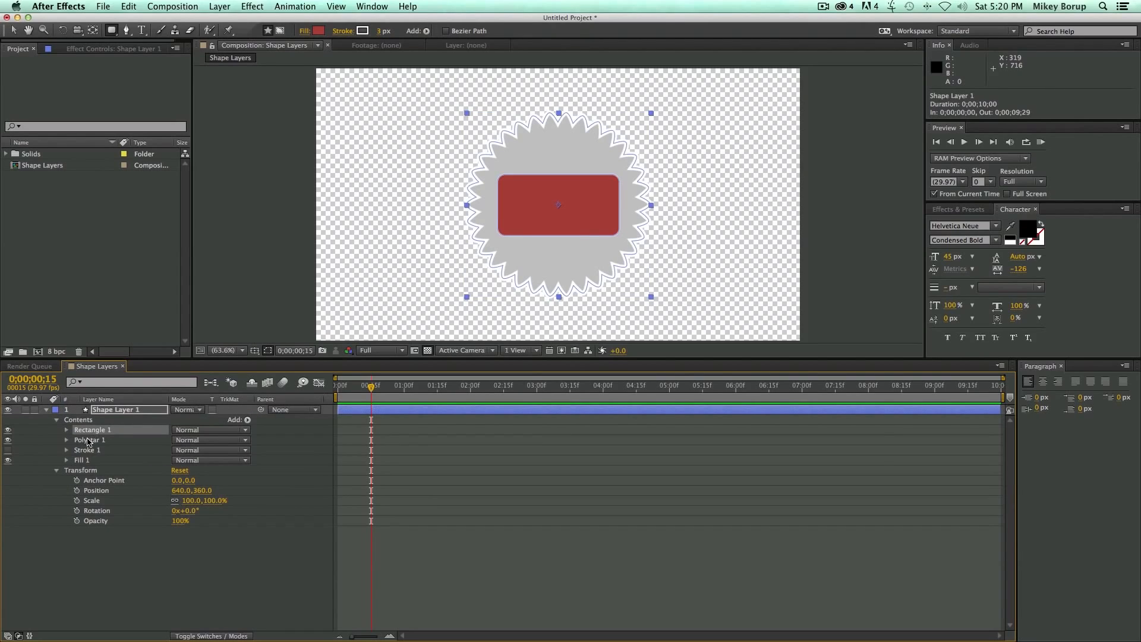
- Add an empty group to Shape Layer 1's contents and move Rectangle 1 and Polystar 1 into it
left_click(88, 440)
left_click(90, 431)
left_click(88, 440)
left_click(90, 431)
left_click(83, 421)
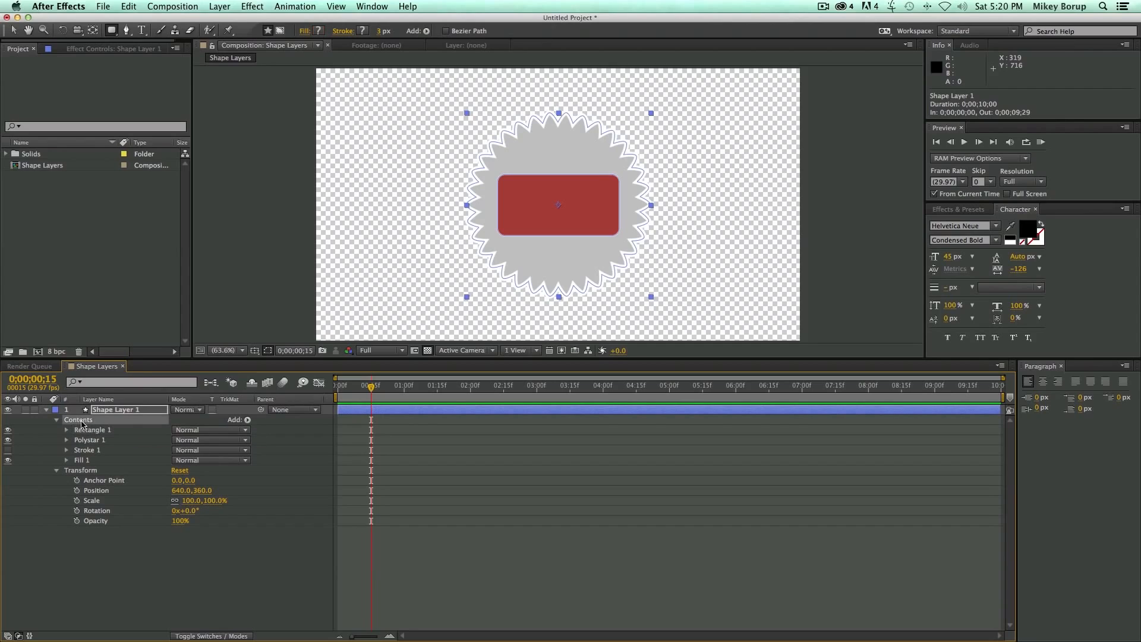
left_click(248, 420)
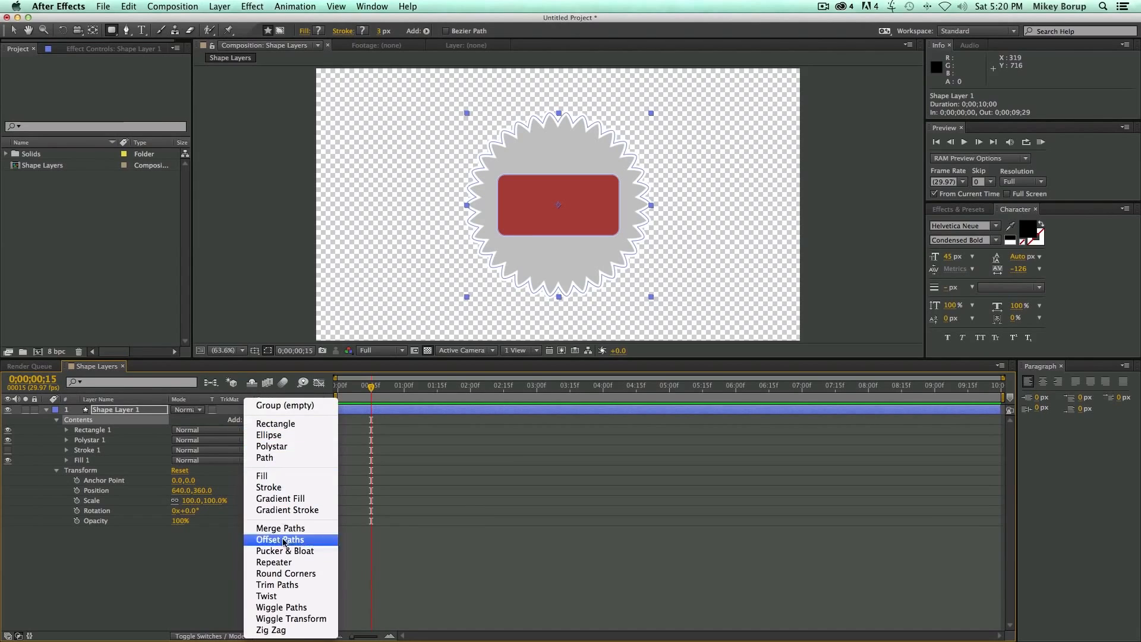
left_click(277, 406)
left_click(97, 442)
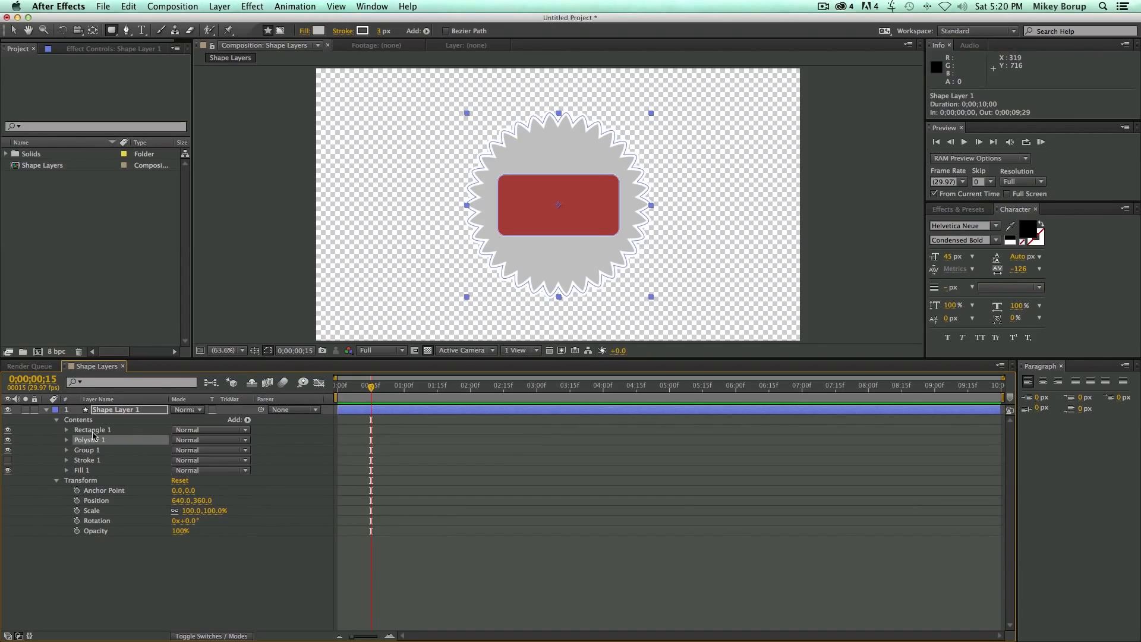
left_click(92, 431, "shift")
left_click_drag(92, 432, 88, 454)
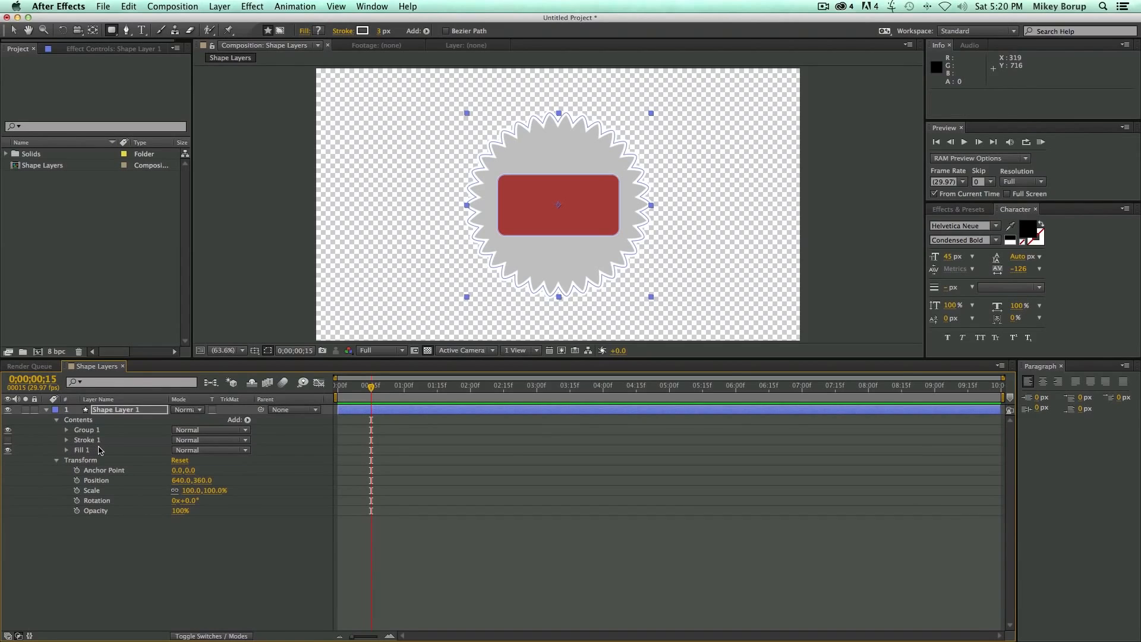
- Delete the Fill 1 and Stroke 1 that sit outside Group 1 in the layer contents
left_click(82, 452)
key("Delete")
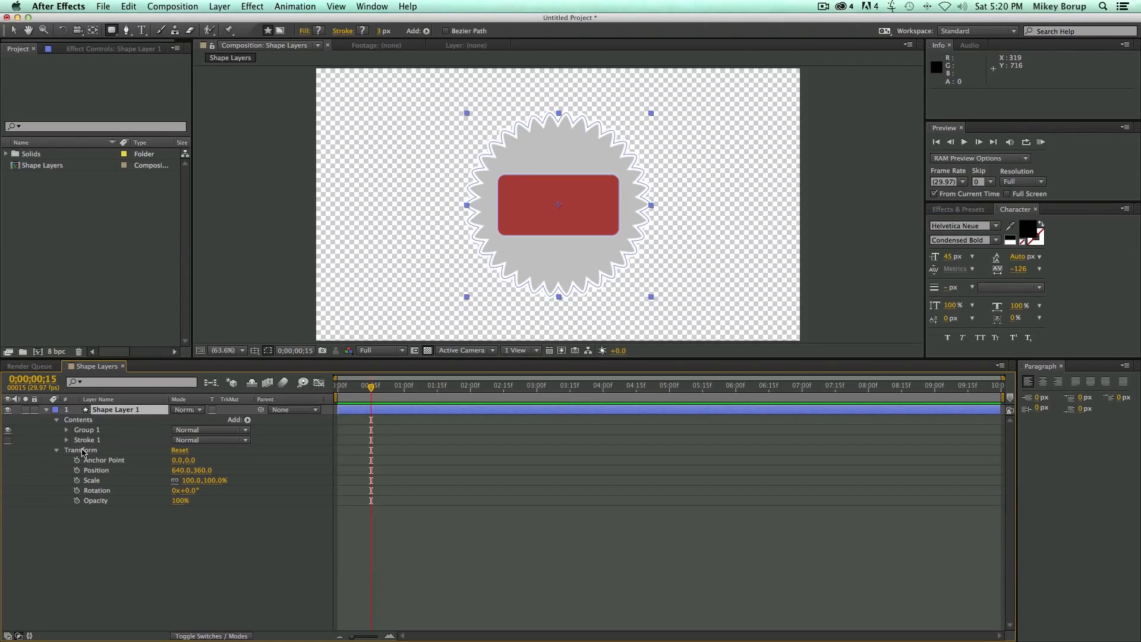
left_click(86, 440)
key("Delete")
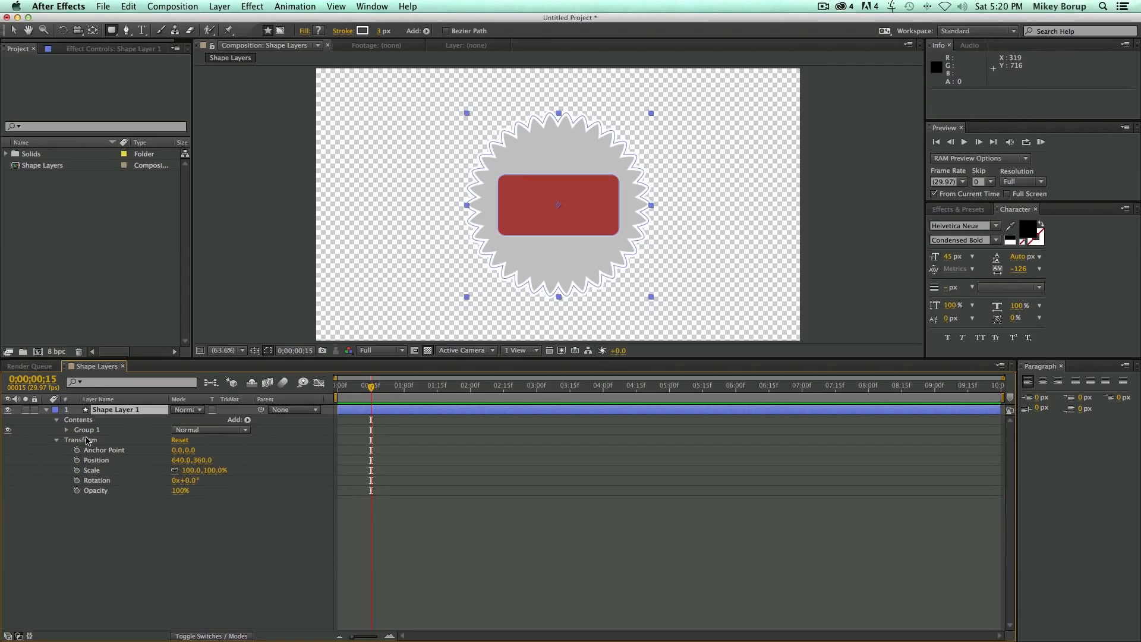
- Toggle Group 1's visibility off and on to check that it controls both shapes
left_click(87, 430)
left_click(8, 429)
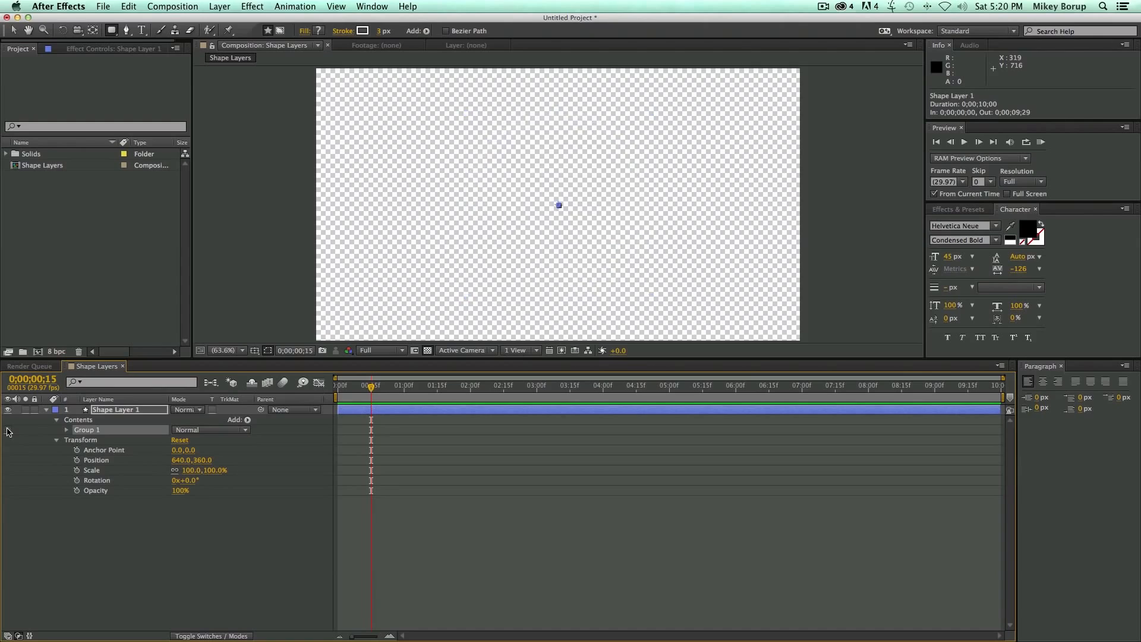
left_click(8, 430)
left_click(8, 430)
left_click(7, 430)
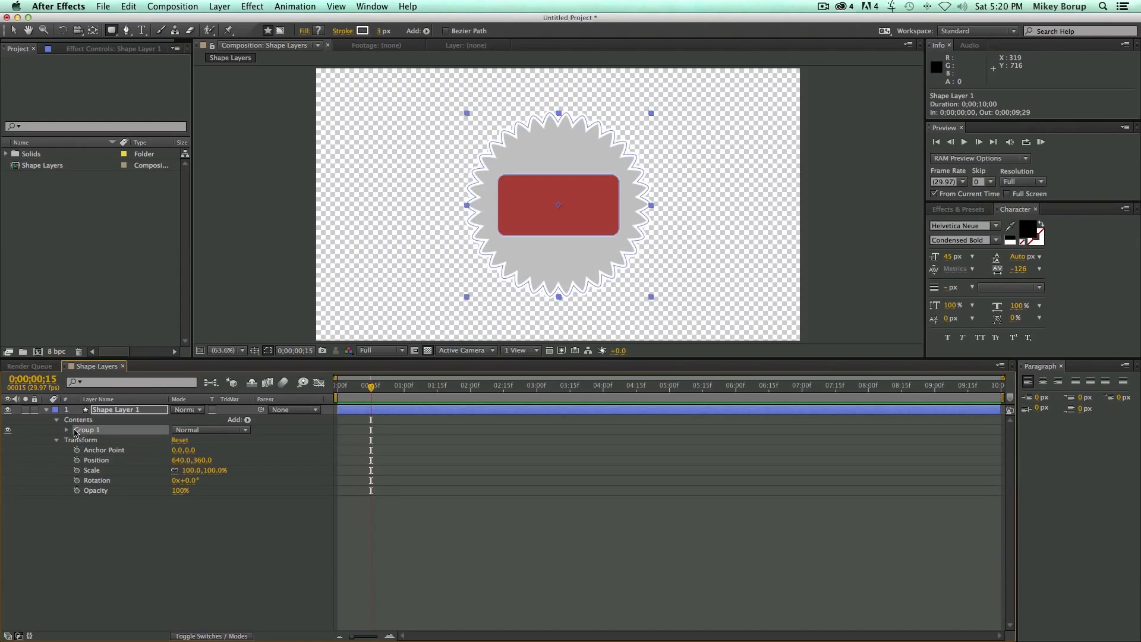
- Add a stroke to Group 1, set its width to 167, and collapse the stroke's properties
left_click(248, 421)
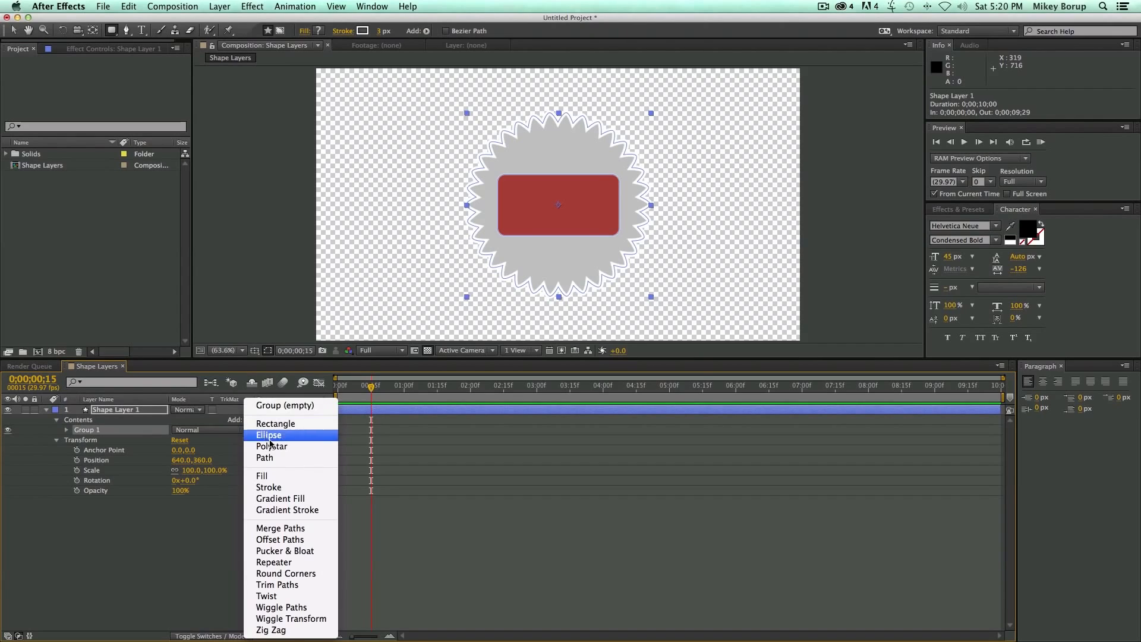
left_click(278, 486)
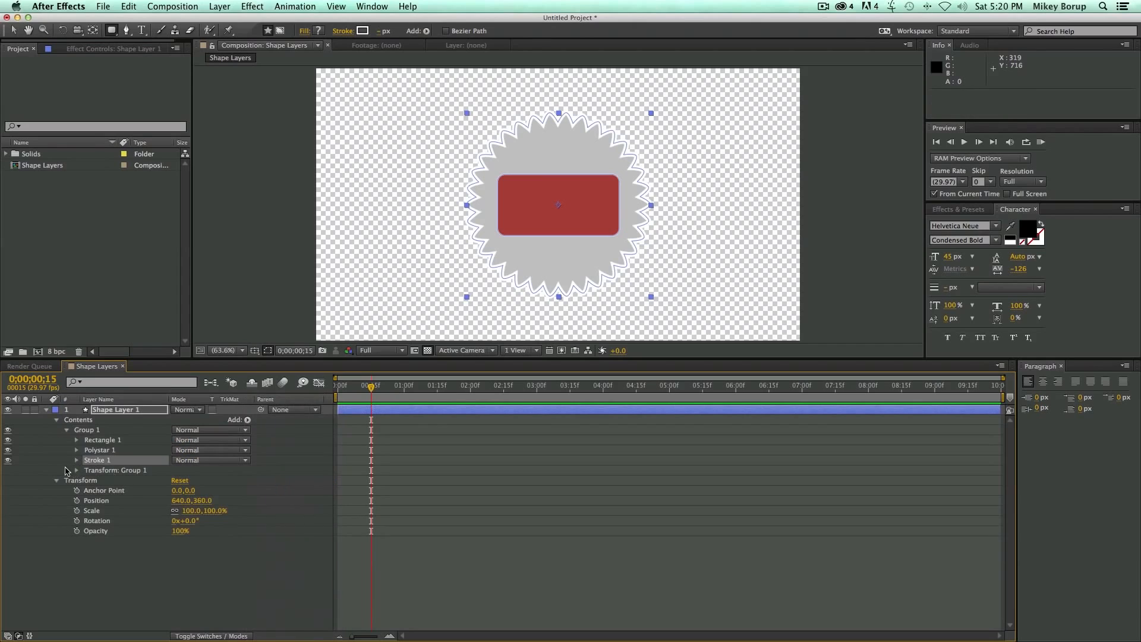
left_click(76, 460)
mouse_move(178, 502)
left_mouse_down()
mouse_move(387, 517)
mouse_move(197, 505)
mouse_move(221, 501)
left_mouse_up()
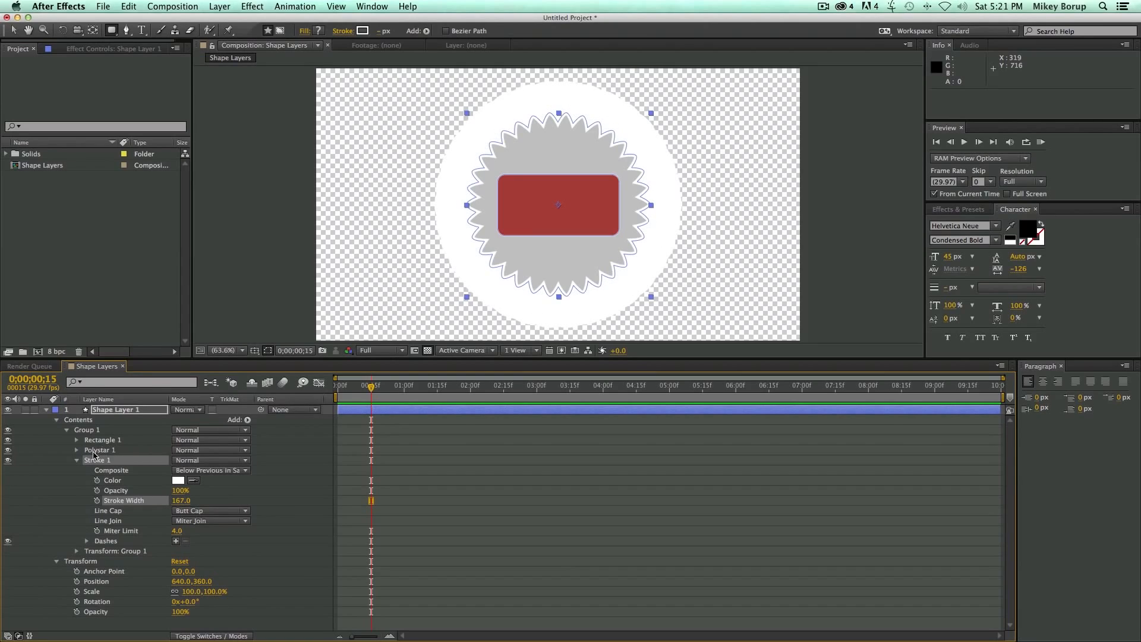
left_click(66, 430)
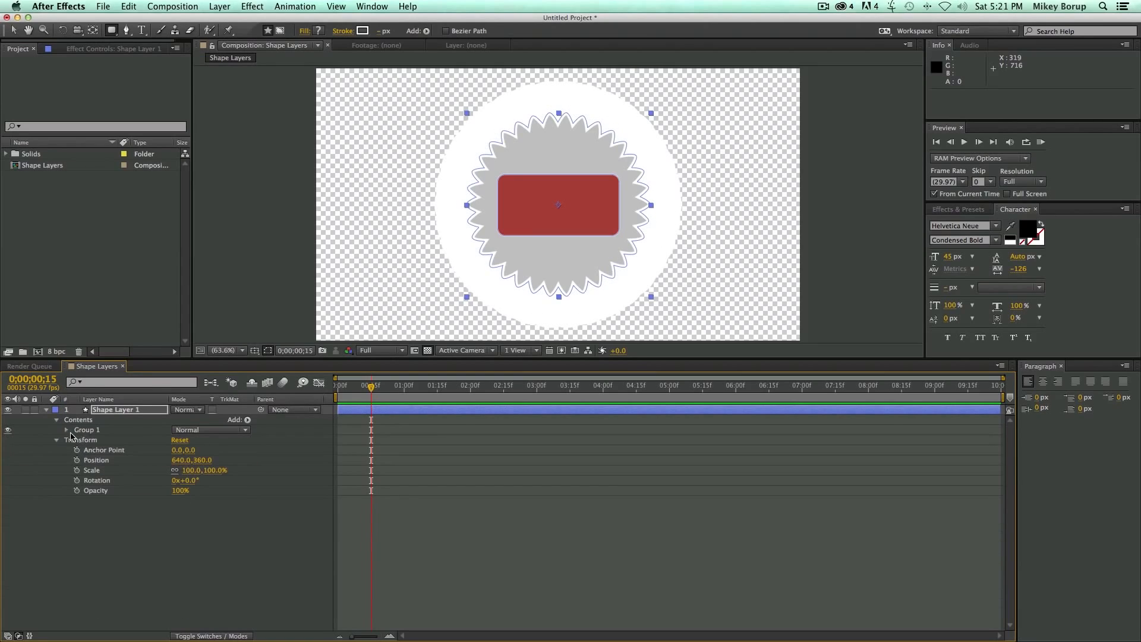
left_click(66, 430)
left_click(78, 460)
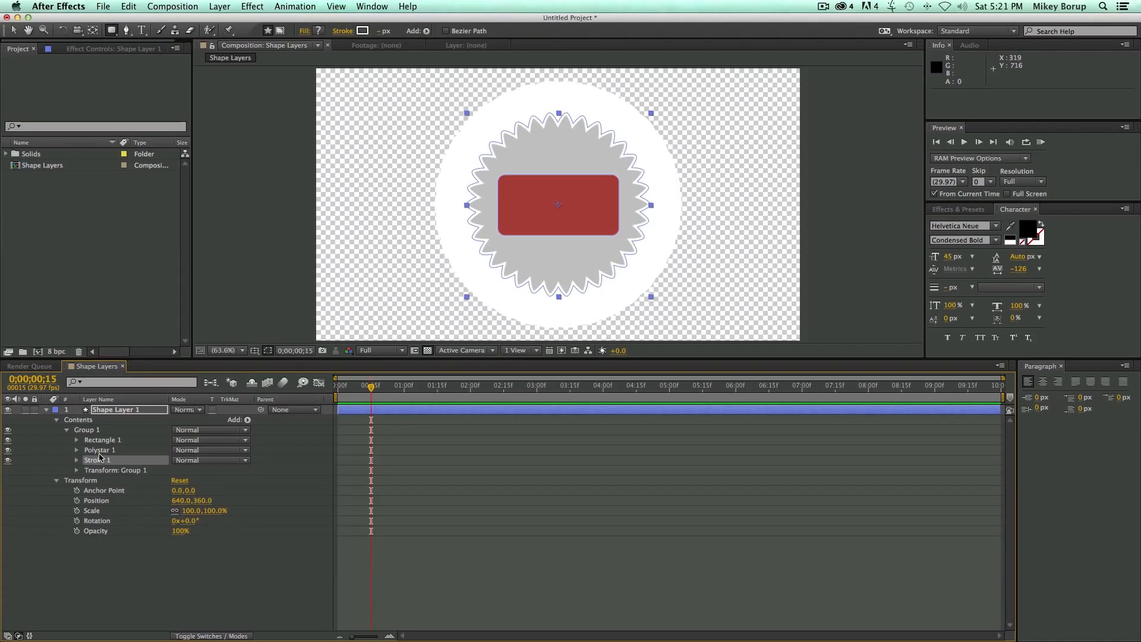
- Expand Rectangle 1 within Group 1 and move the red rectangle slightly upward on the badge
left_click(99, 452)
left_click(101, 440)
left_click(78, 440)
left_click(114, 481)
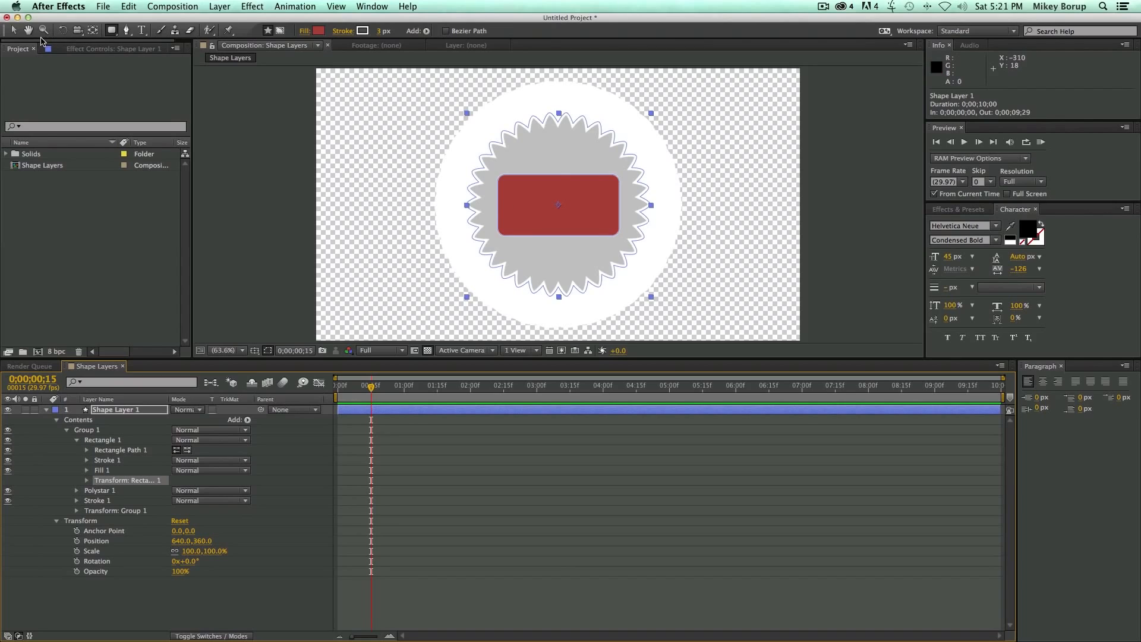
left_click(15, 33)
mouse_move(579, 205)
left_mouse_down()
mouse_move(705, 215)
mouse_move(706, 305)
mouse_move(467, 213)
mouse_move(449, 156)
mouse_move(645, 159)
mouse_move(708, 174)
mouse_move(622, 212)
mouse_move(456, 164)
mouse_move(684, 175)
mouse_move(705, 212)
mouse_move(545, 184)
mouse_move(537, 146)
mouse_move(591, 119)
mouse_move(698, 163)
mouse_move(657, 272)
mouse_move(576, 195)
mouse_move(586, 191)
left_mouse_up()
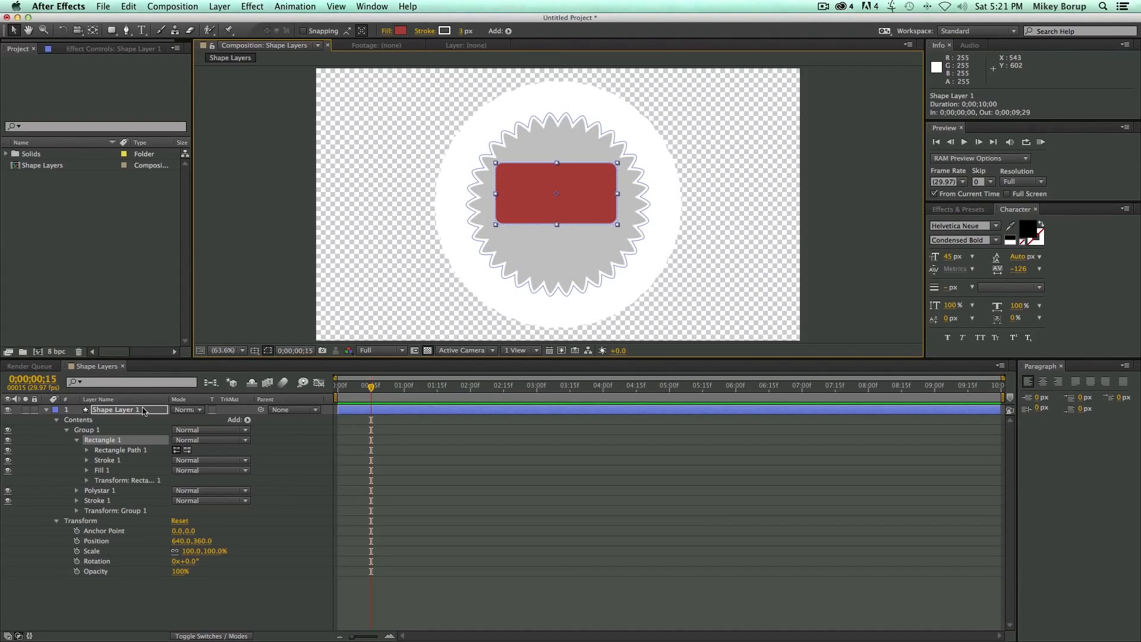
- Delete Shape Layer 1 to empty the composition
left_click(82, 432)
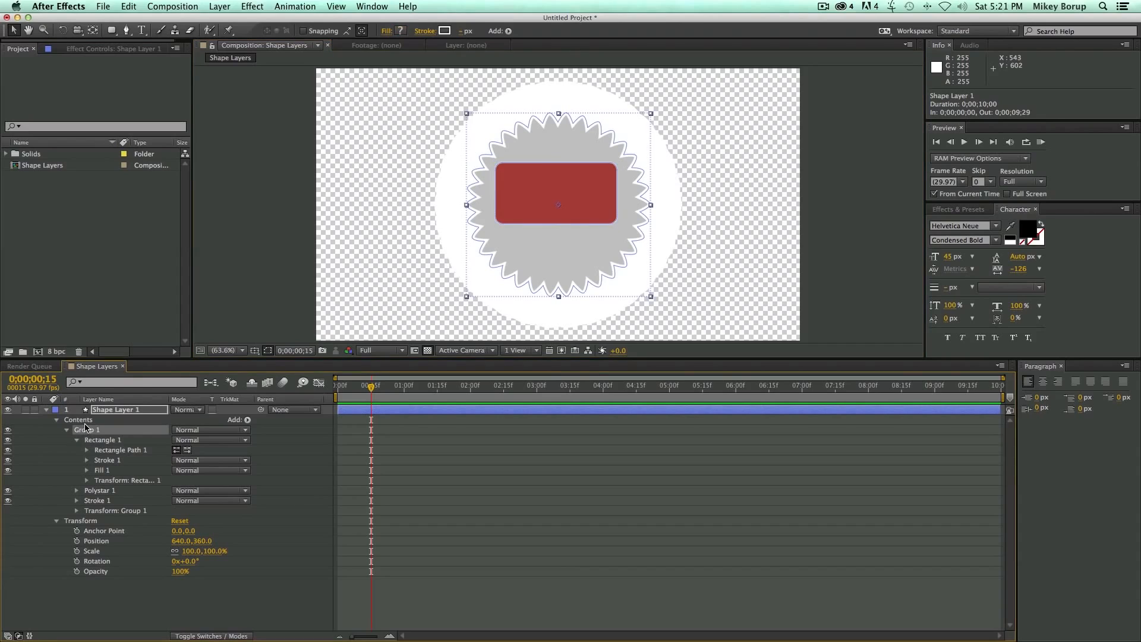
left_click(392, 413)
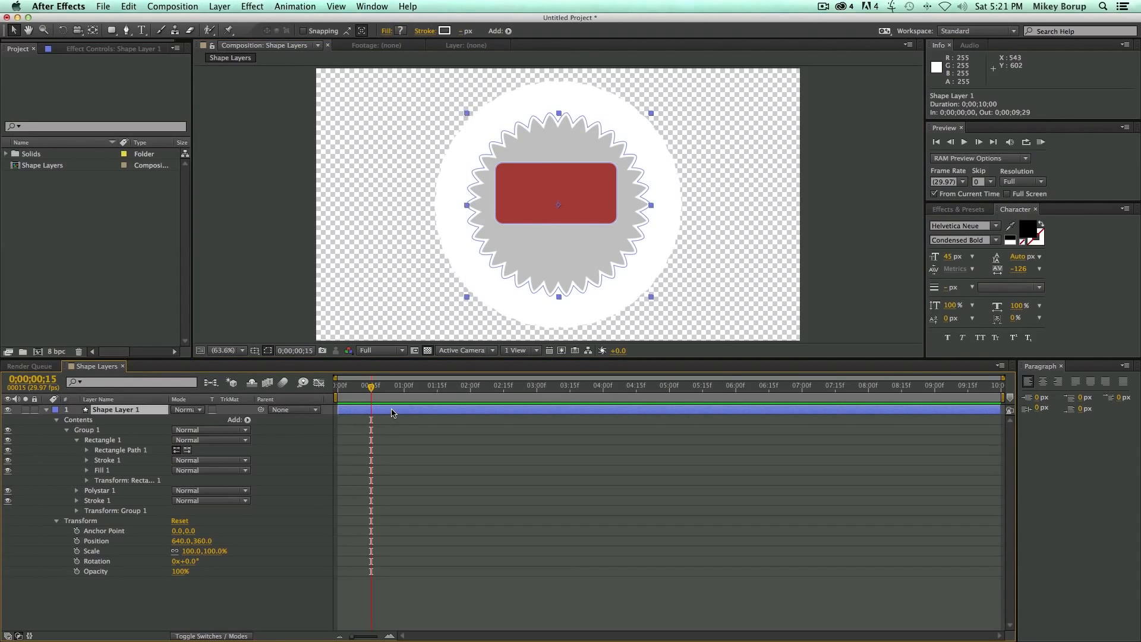
key("Delete")
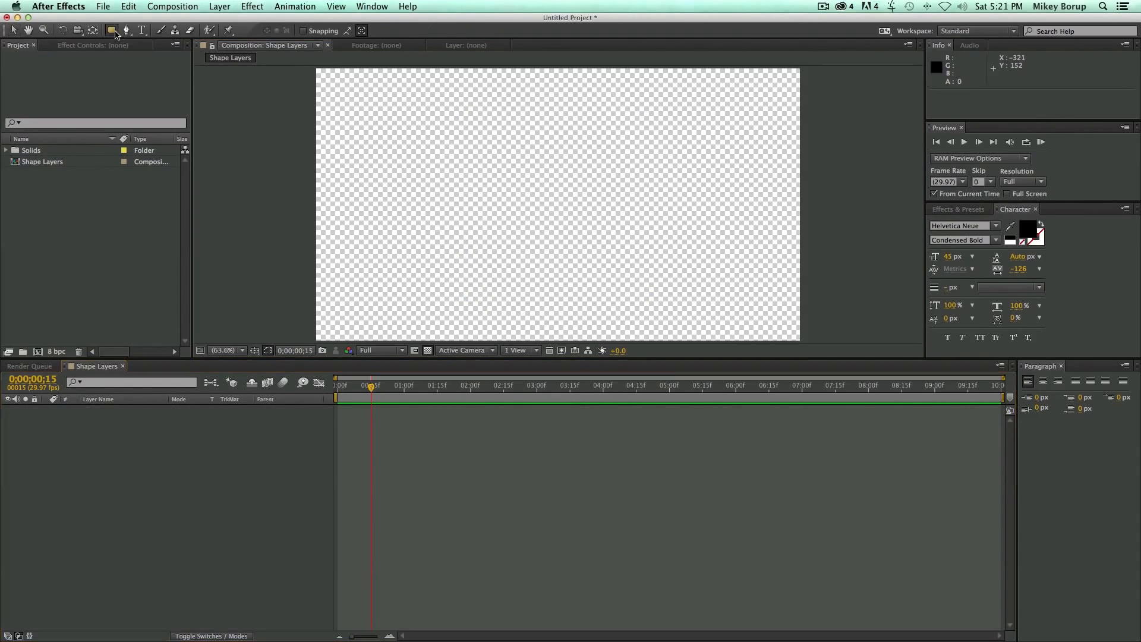
- Draw a rounded rectangle about 240 by 172 px at the composition's center and reduce its stroke width to 3 px
left_click_drag(111, 30, 158, 56)
mouse_move(476, 169)
left_mouse_down()
mouse_move(565, 234)
mouse_move(604, 235)
left_mouse_up()
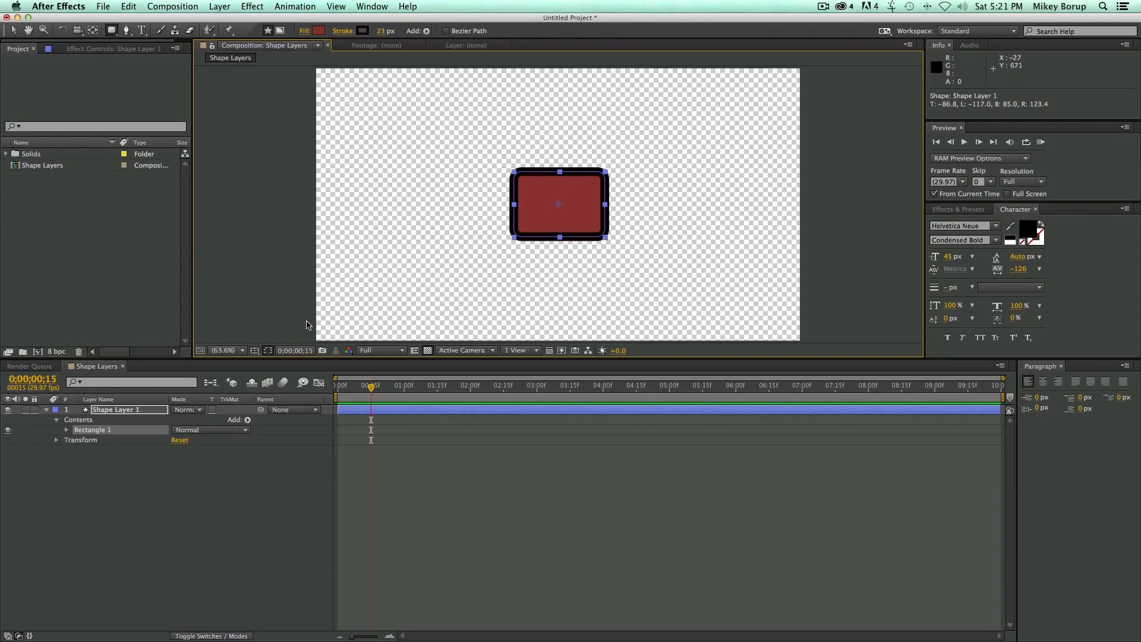
left_click(157, 457)
left_click(67, 430)
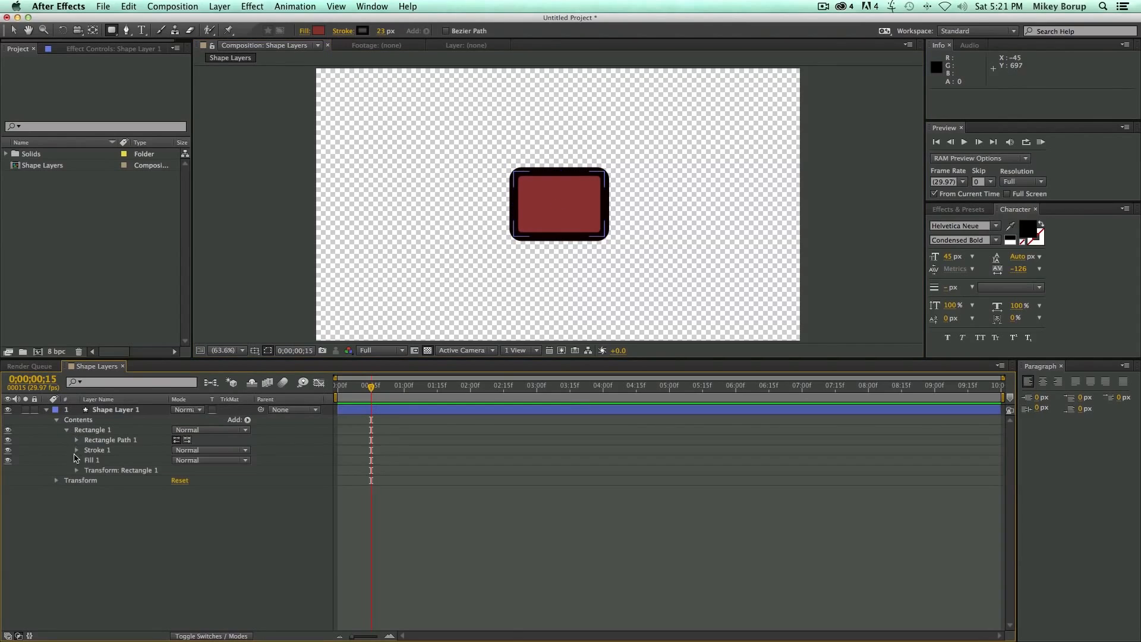
left_click(76, 451)
left_click_drag(177, 489, 165, 490)
left_click(77, 450)
left_click(68, 430)
- Add a Zig Zag path operation to Rectangle 1 and inspect its edges at 100% magnification
left_click(93, 432)
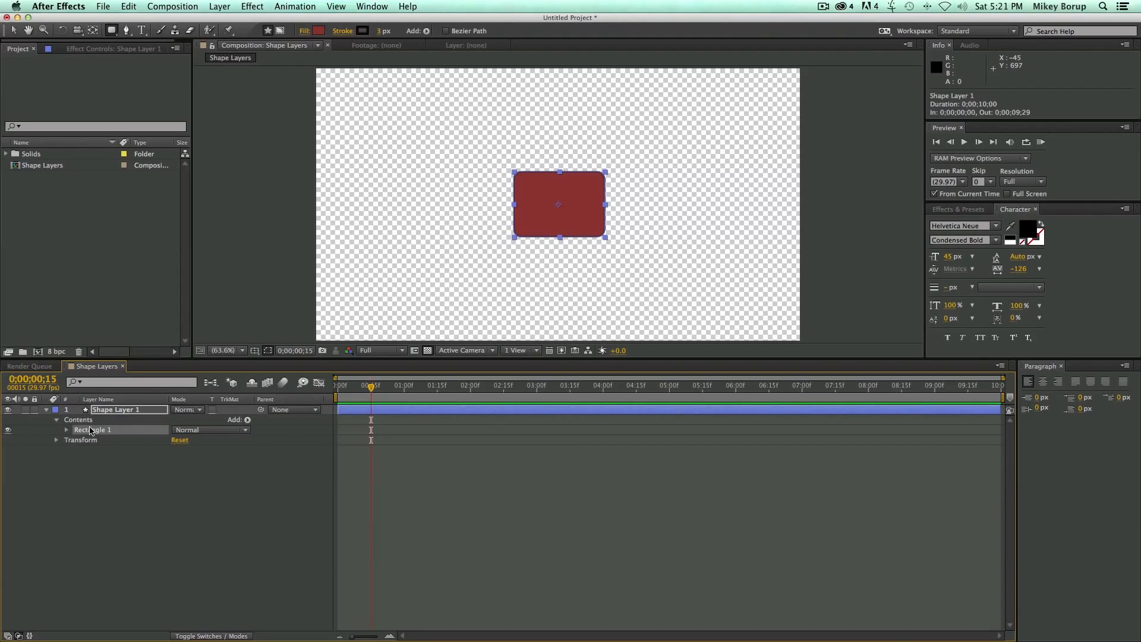
left_click(248, 420)
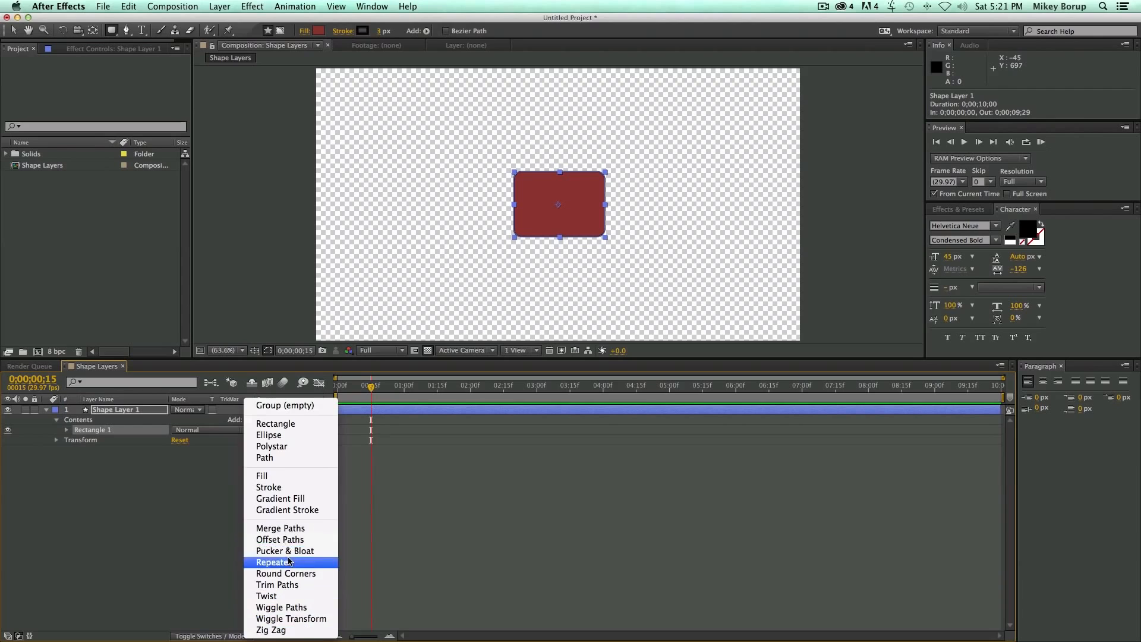
left_click(284, 631)
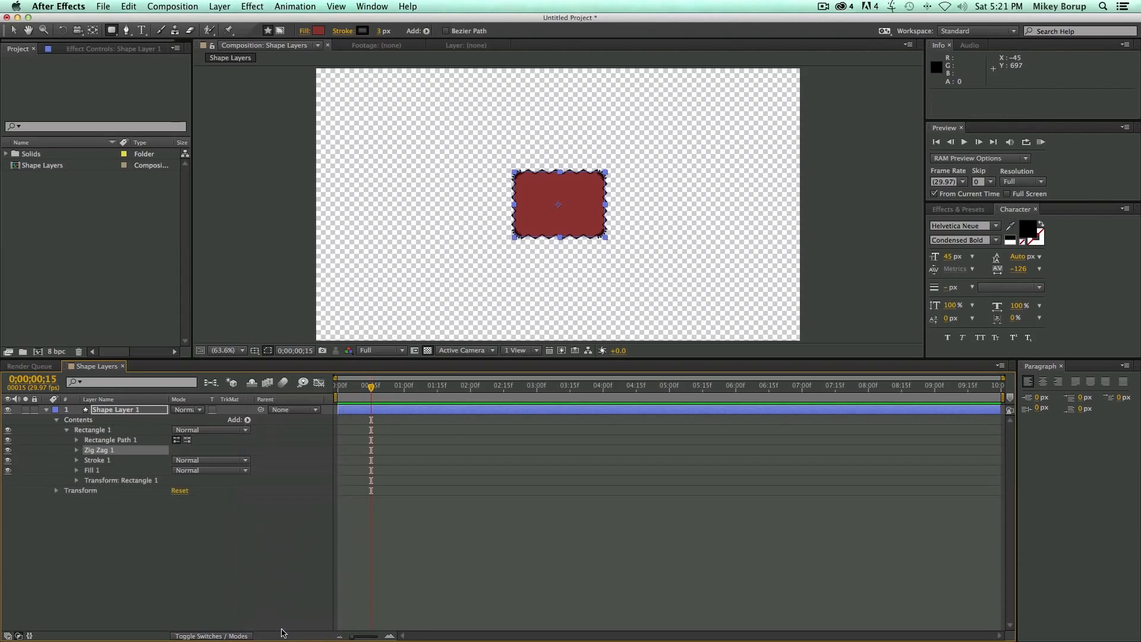
left_click_drag(487, 256, 390, 311)
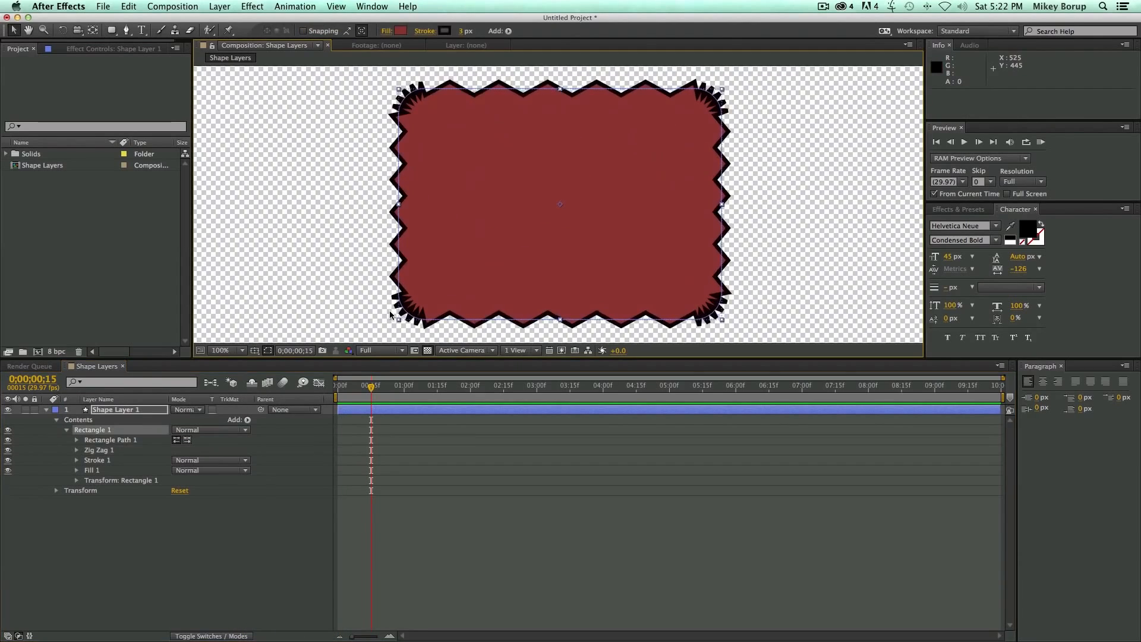
- Set the Zig Zag operation's size to 4 and its points to Smooth
left_click(462, 476)
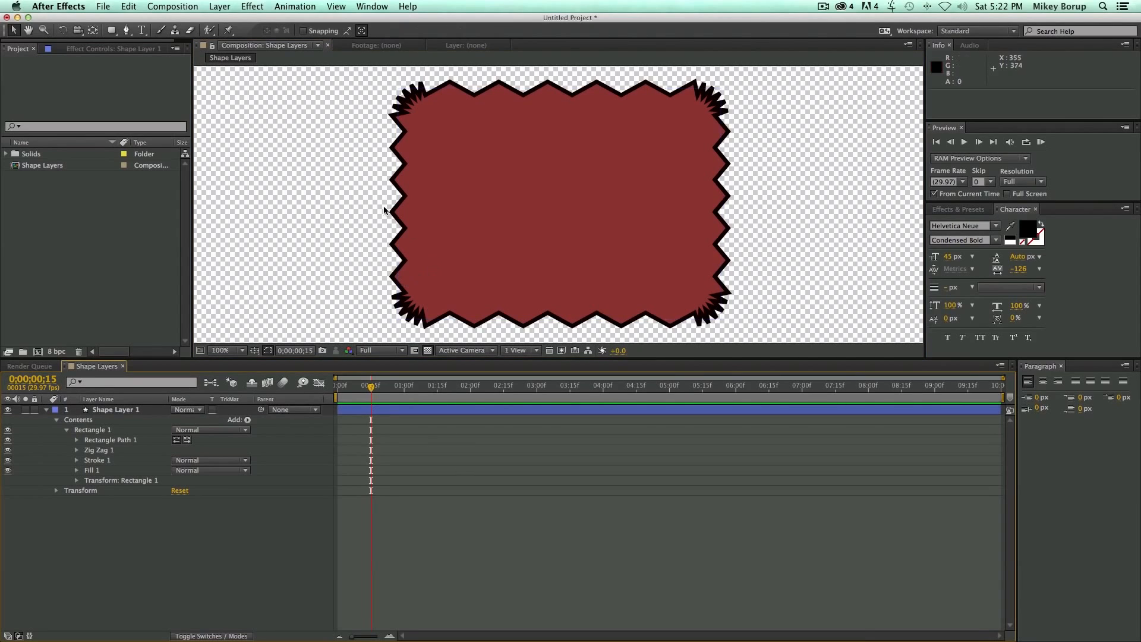
left_click(76, 451)
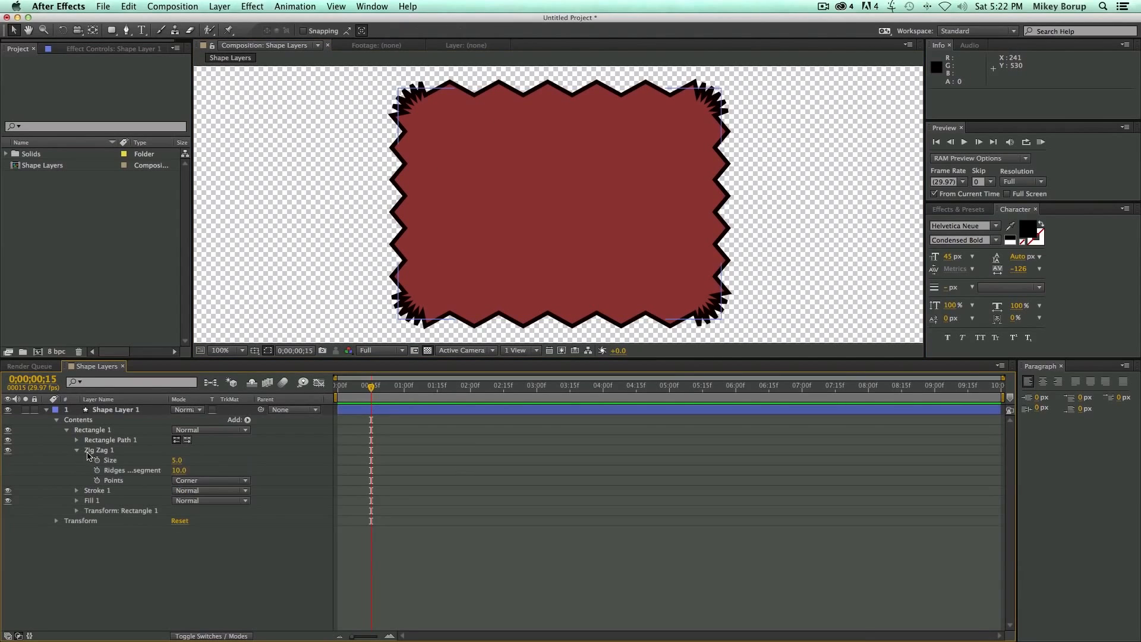
mouse_move(172, 463)
left_mouse_down()
mouse_move(283, 471)
mouse_move(168, 471)
mouse_move(209, 473)
mouse_move(177, 473)
left_mouse_up()
left_click(183, 481)
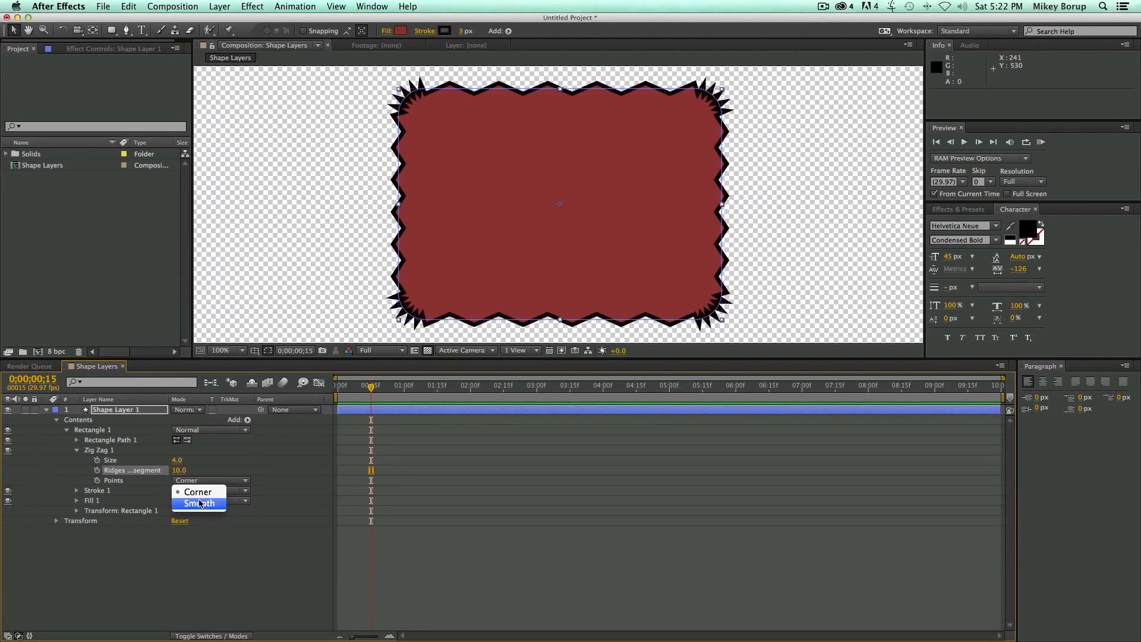
left_click(202, 489)
- Try 1 ridge per segment on the Zig Zag, undo that change, and delete the Zig Zag operation from Rectangle 1
left_click_drag(179, 473, 168, 472)
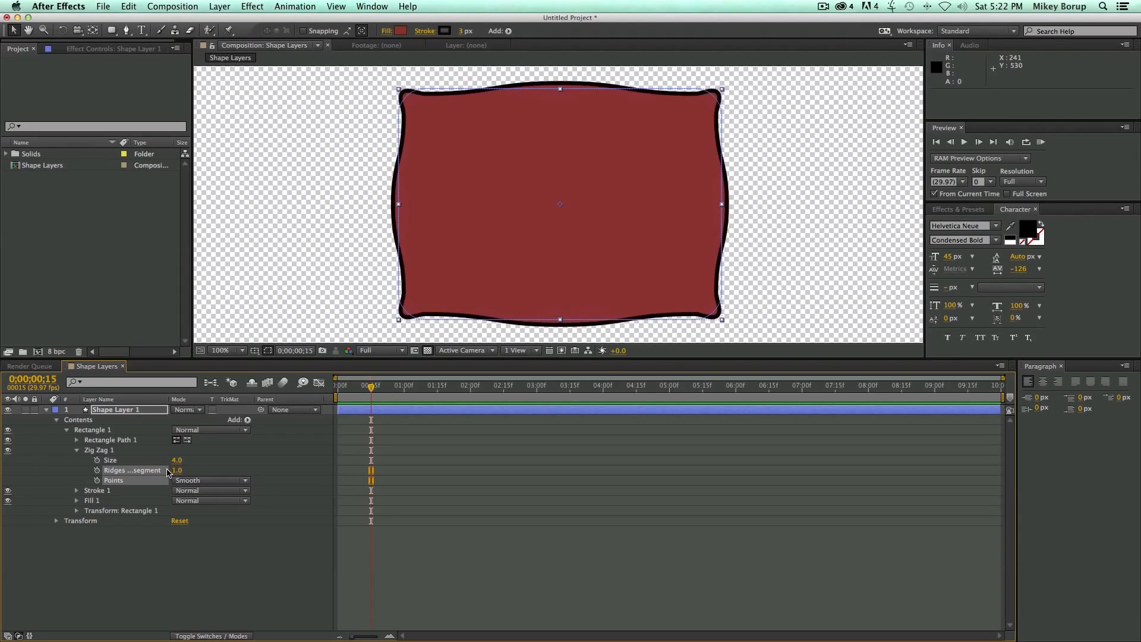
key("super+z")
left_click(105, 451)
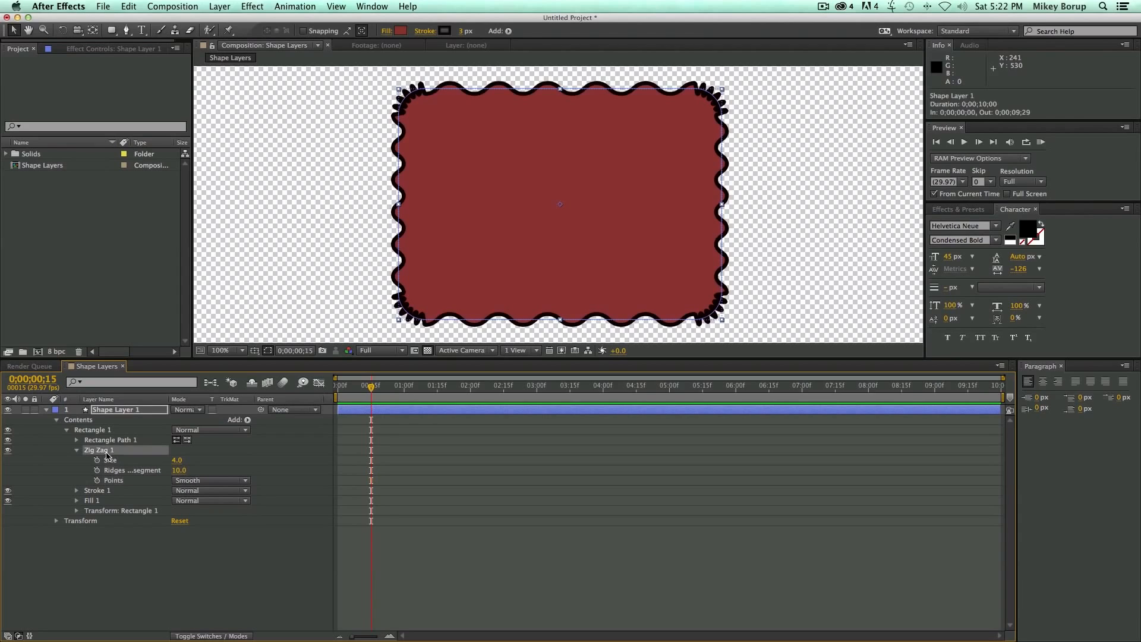
key("Delete")
- Add a Wiggle Transform operation to Shape Layer 1, set its Wiggles/Second to 57, and preview the motion
left_click(248, 420)
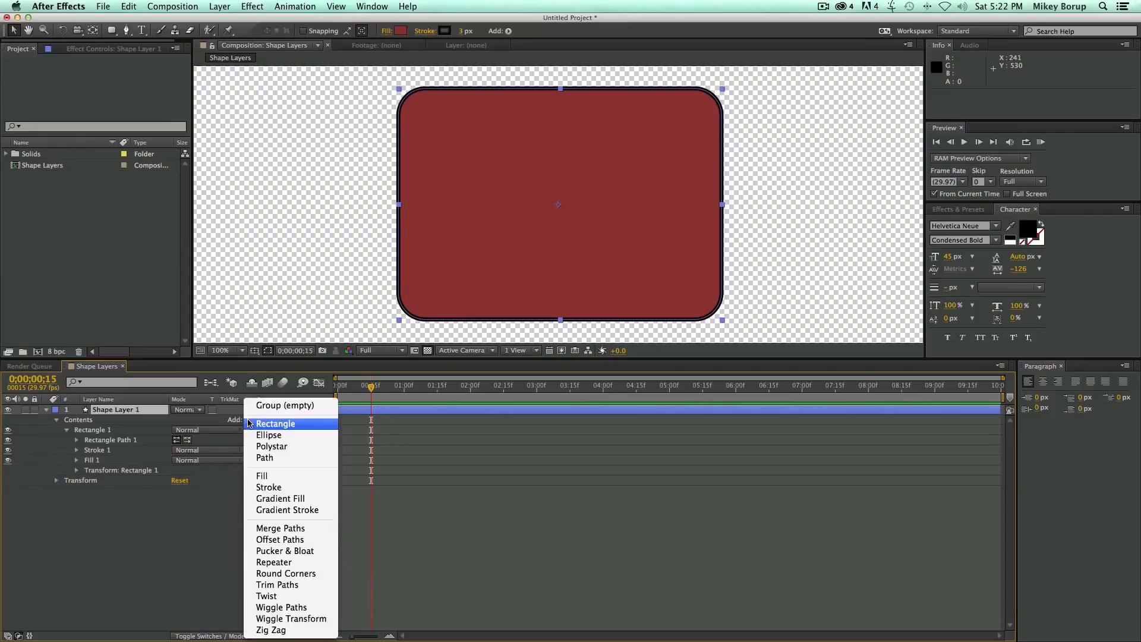
left_click(311, 619)
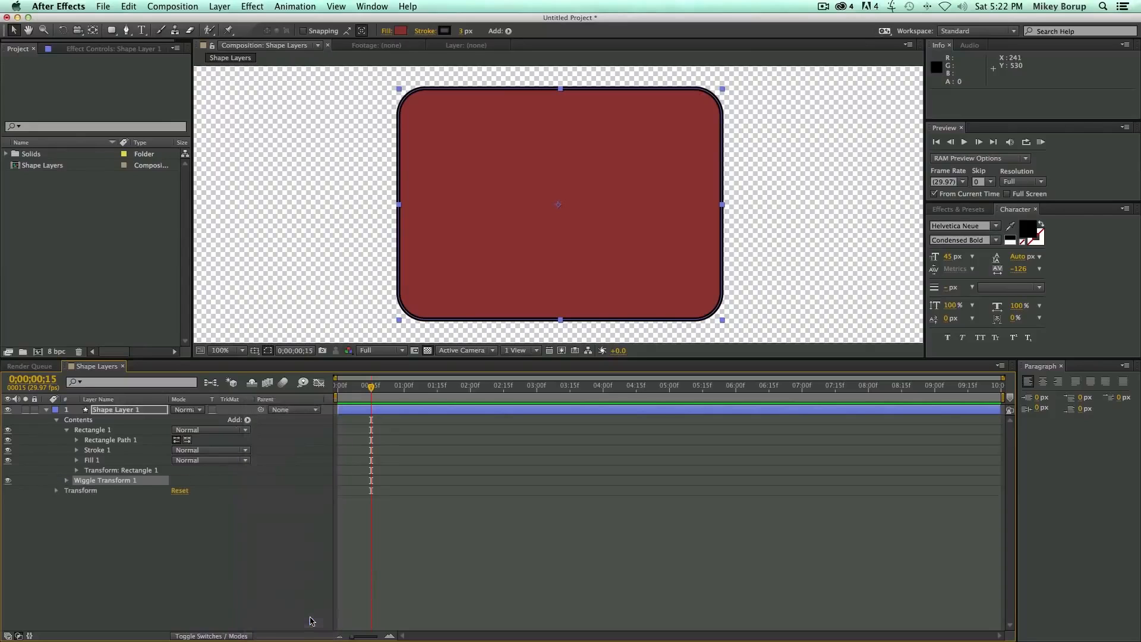
left_click(67, 481)
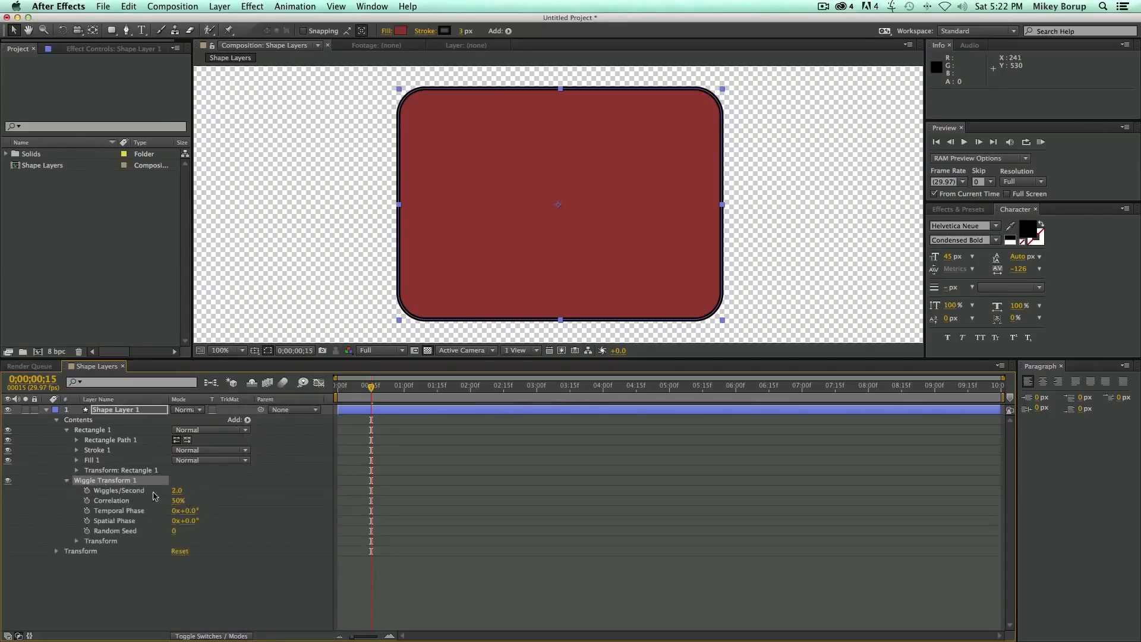
left_click_drag(178, 493, 211, 495)
key("space")
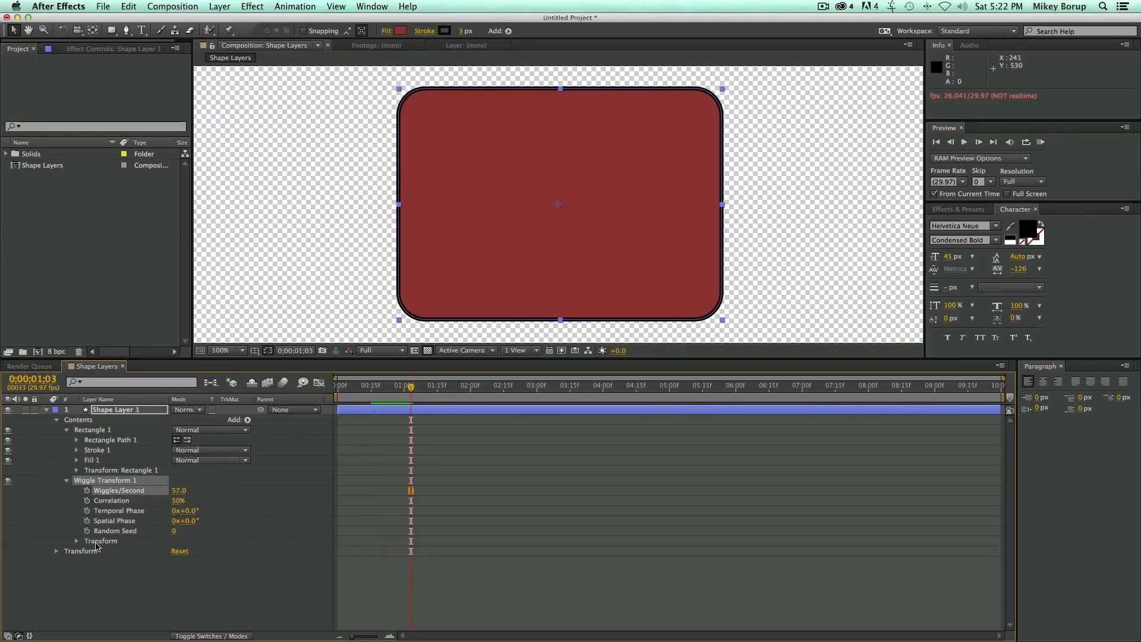
- Set the Wiggle Transform's position to 0, 89, preview the motion, and return to the first frame
left_click(77, 542)
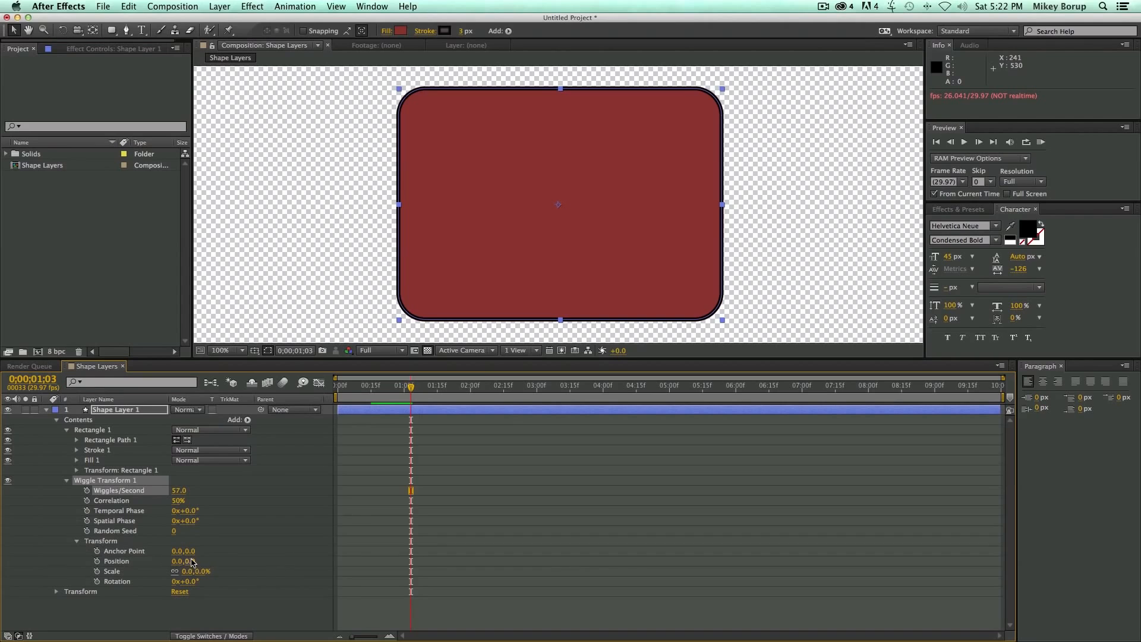
left_click_drag(191, 563, 244, 563)
key("space")
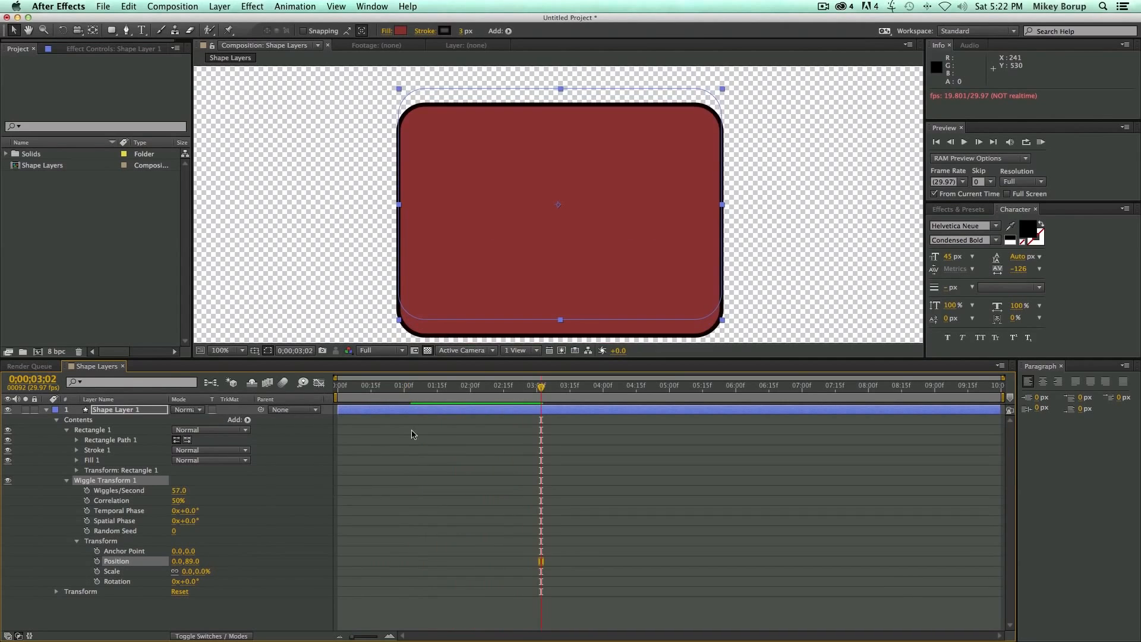
key("Home")
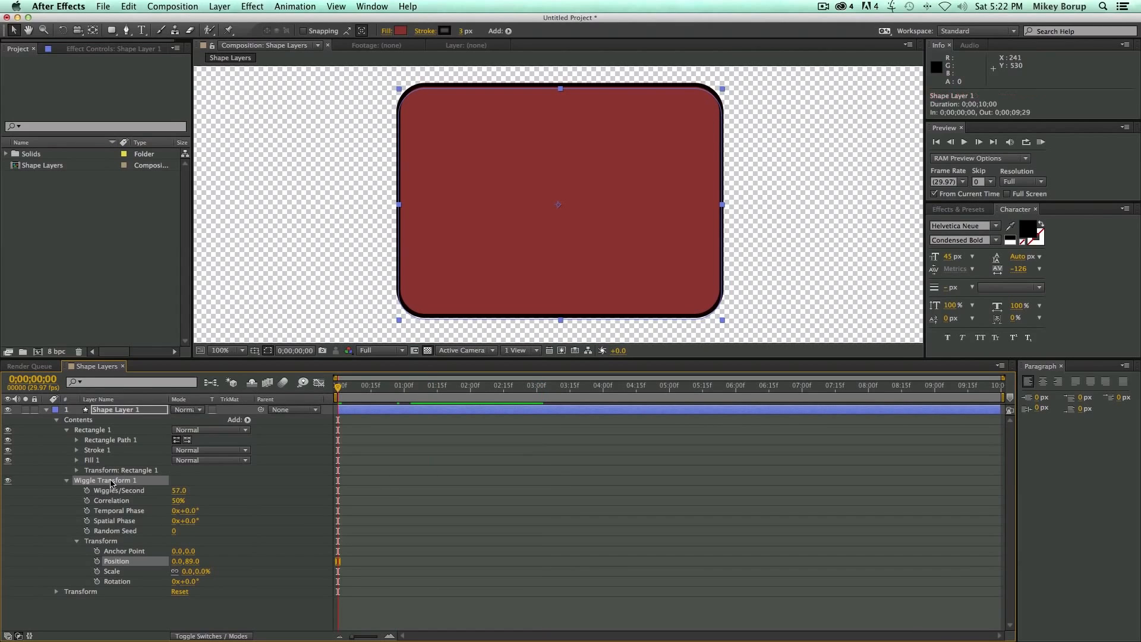
- Preview the Wiggle Transform with its scale set to 29%, and delete the Wiggle Transform operation
left_click_drag(188, 574, 205, 574)
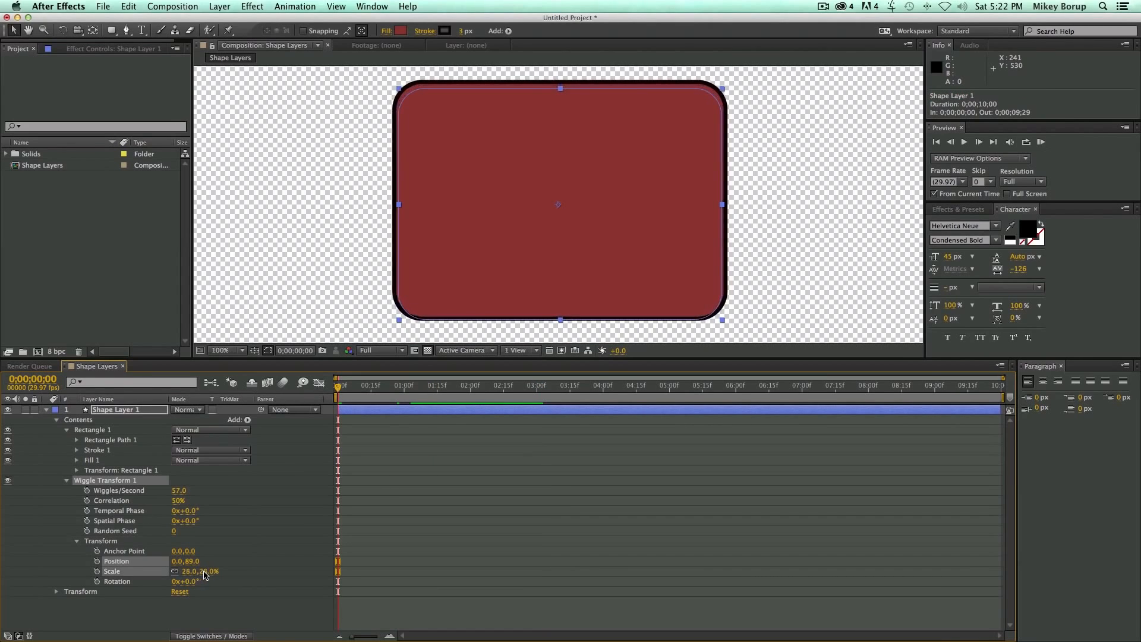
key("KP_0")
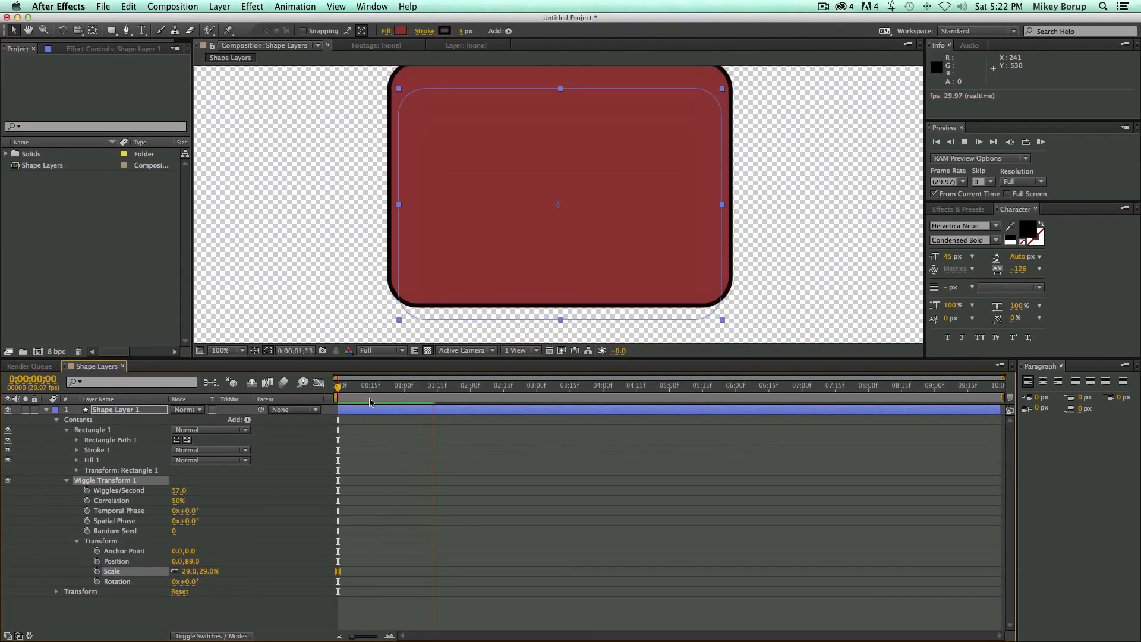
key("space")
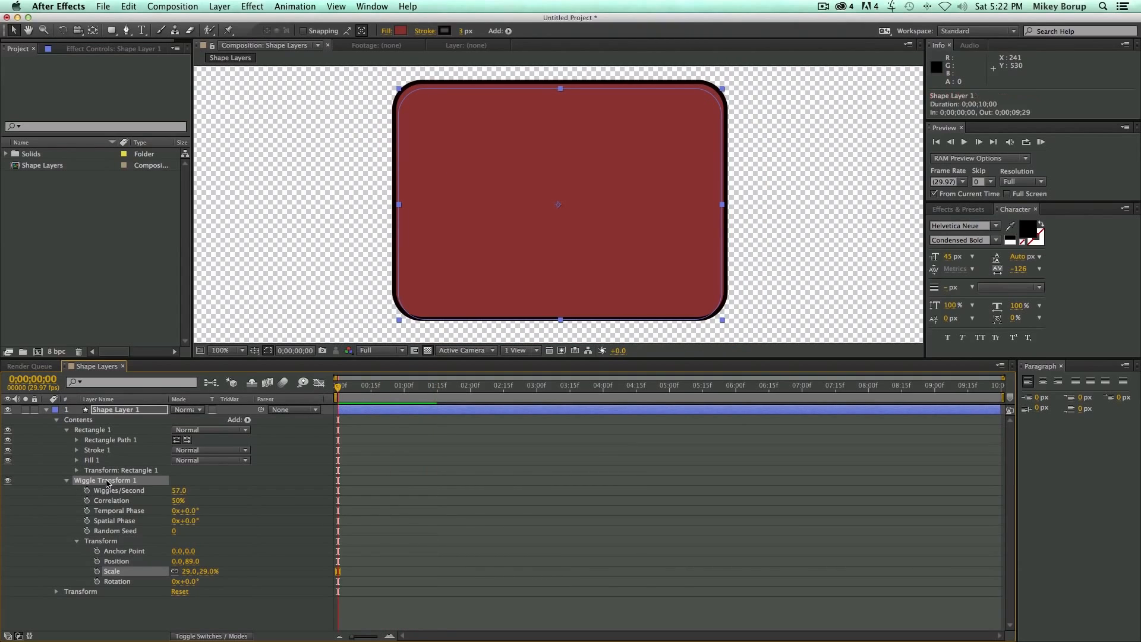
key("Delete")
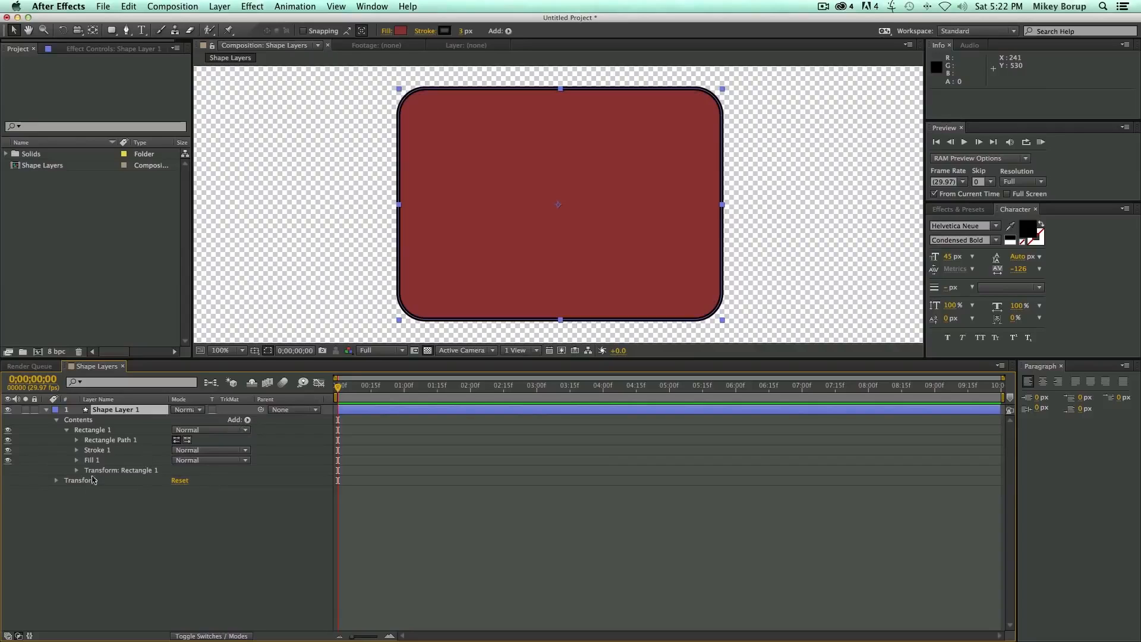
- Add a Wiggle Paths operation to Shape Layer 1 and play the default wiggling outline
left_click(248, 421)
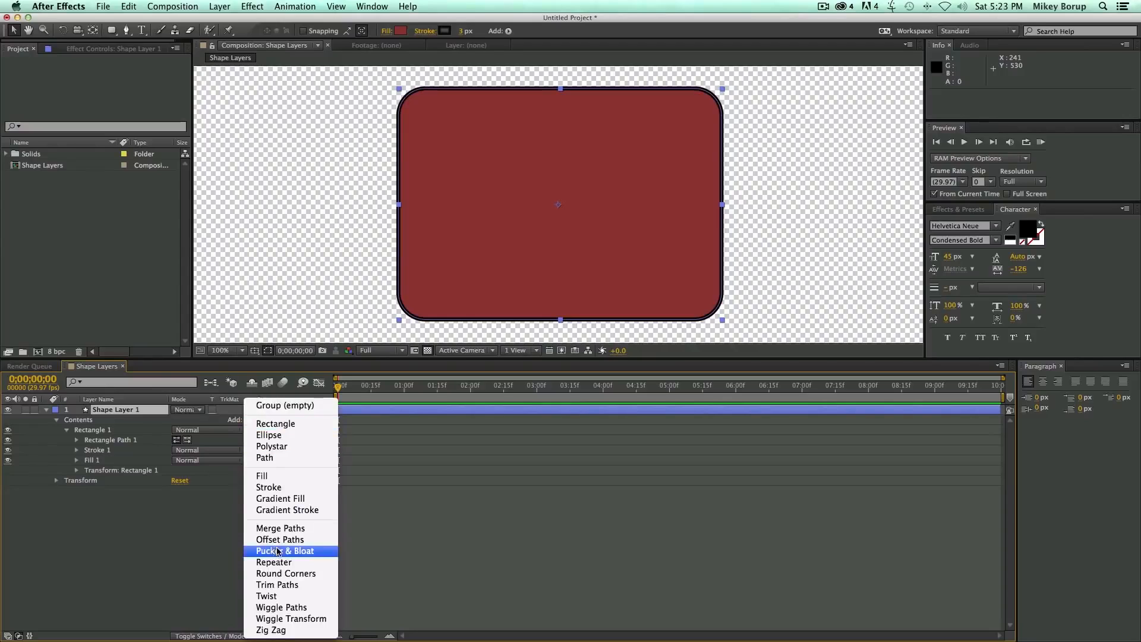
left_click(279, 607)
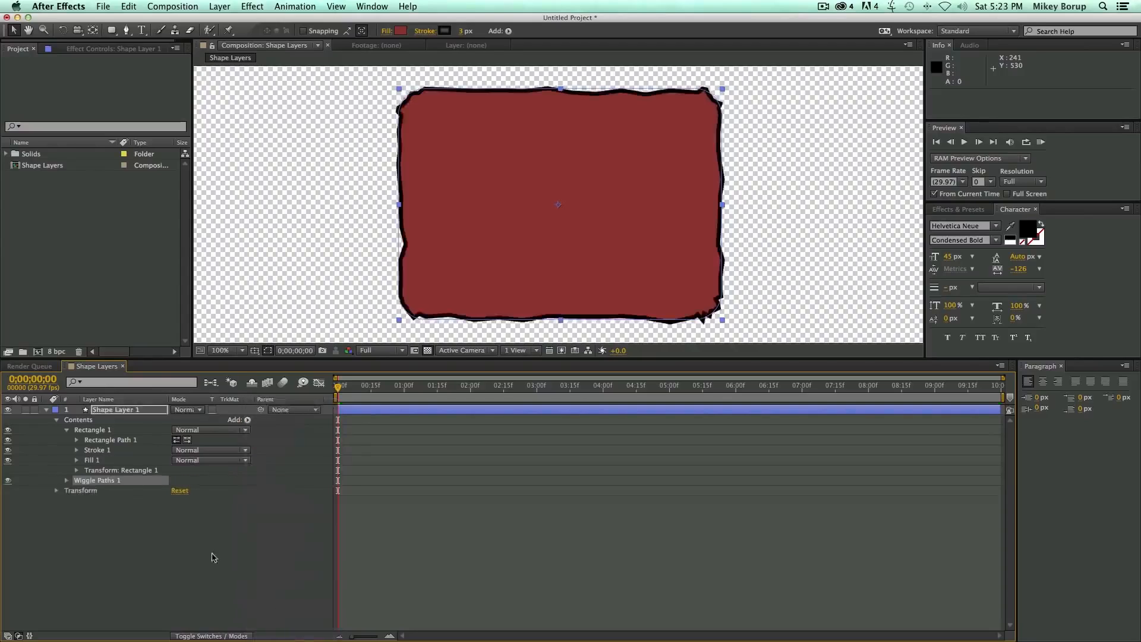
key("space")
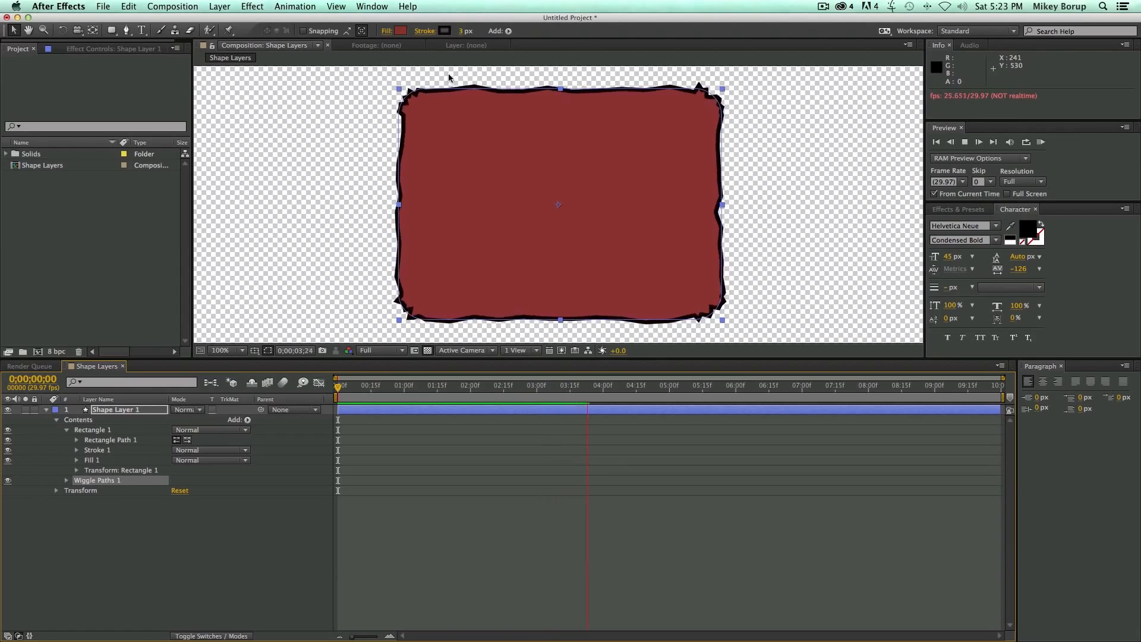
key("space")
- Set both the size and the detail of Wiggle Paths to 77, previewing the outline after each change
left_click(66, 481)
left_click_drag(177, 493, 212, 490)
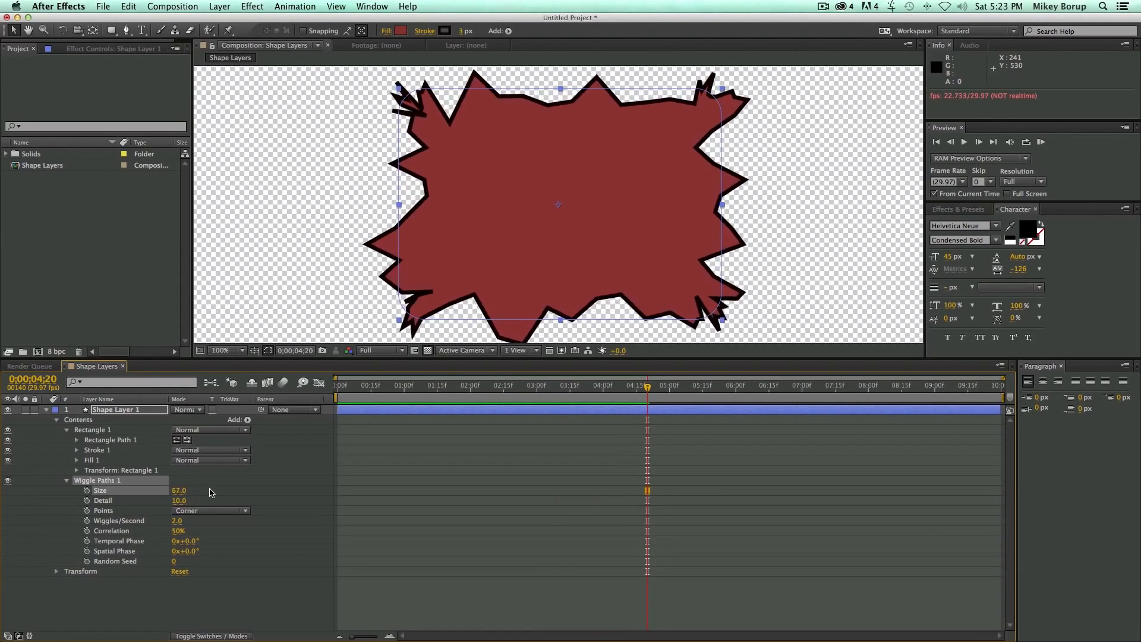
key("space")
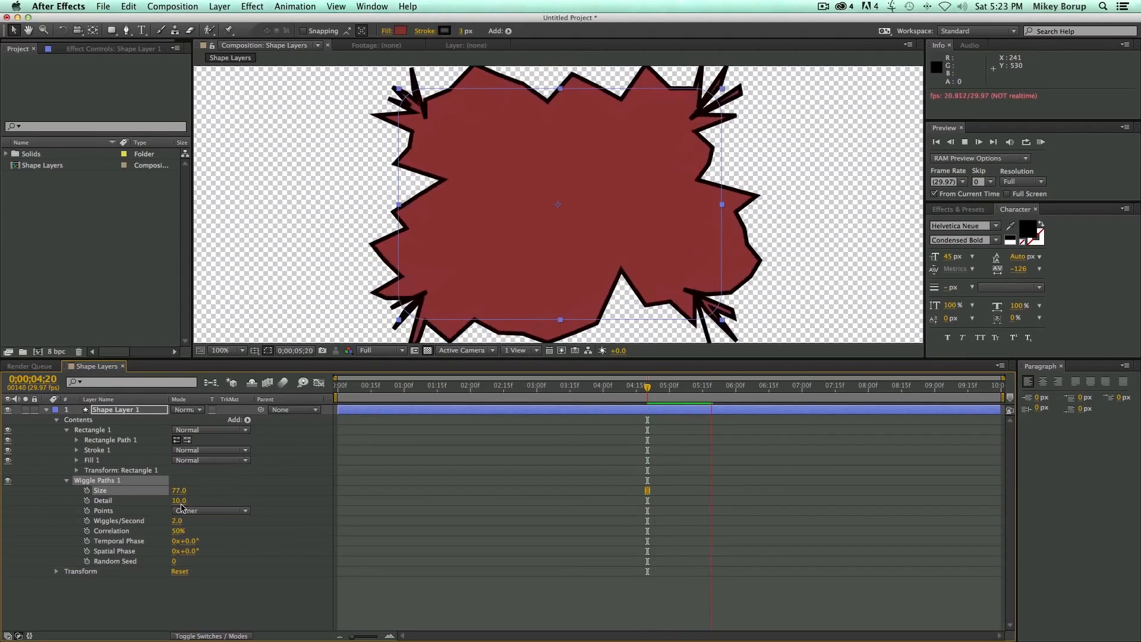
left_click_drag(178, 501, 217, 501)
key("space")
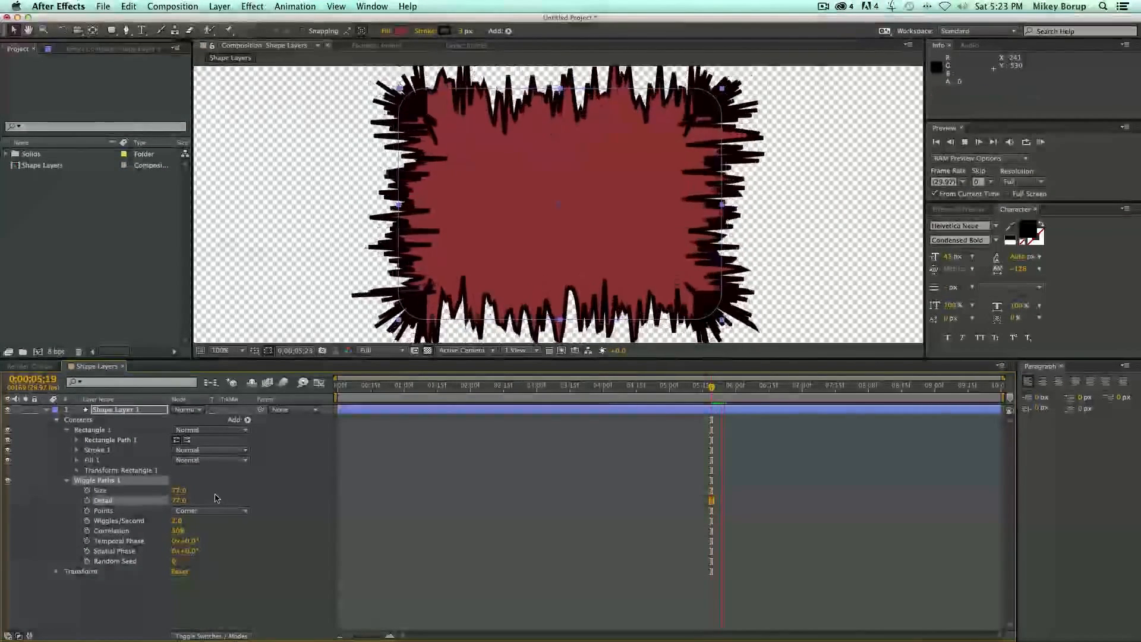
key("space")
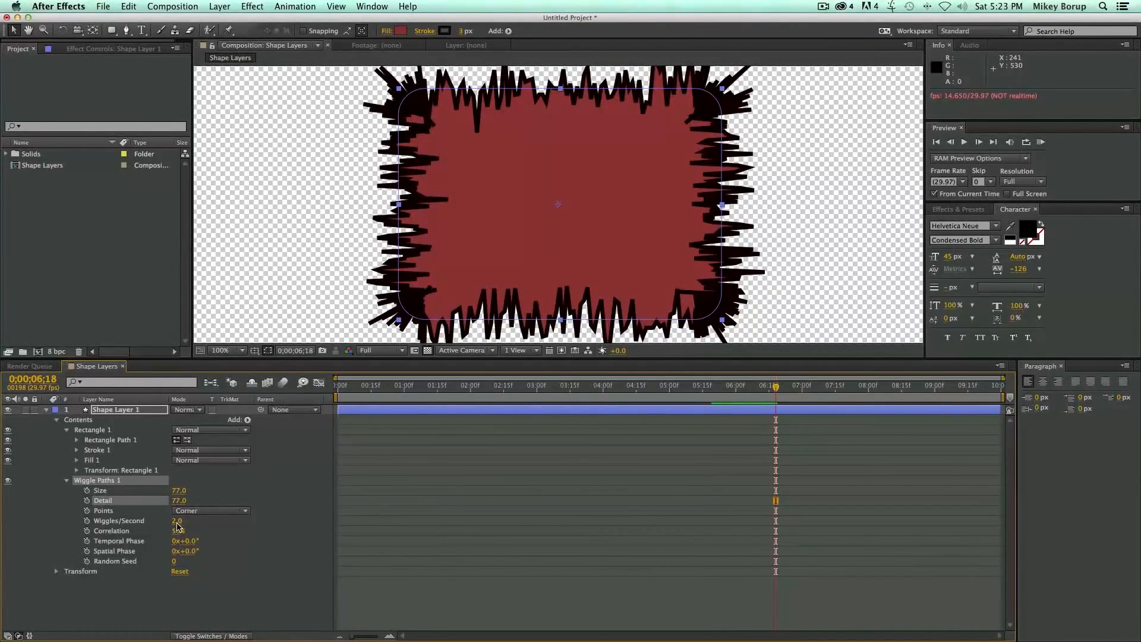
- Set the Wiggle Paths Wiggles/Second to 44 and its correlation to 95%, and preview the wiggle
left_click_drag(177, 523, 205, 523)
key("space")
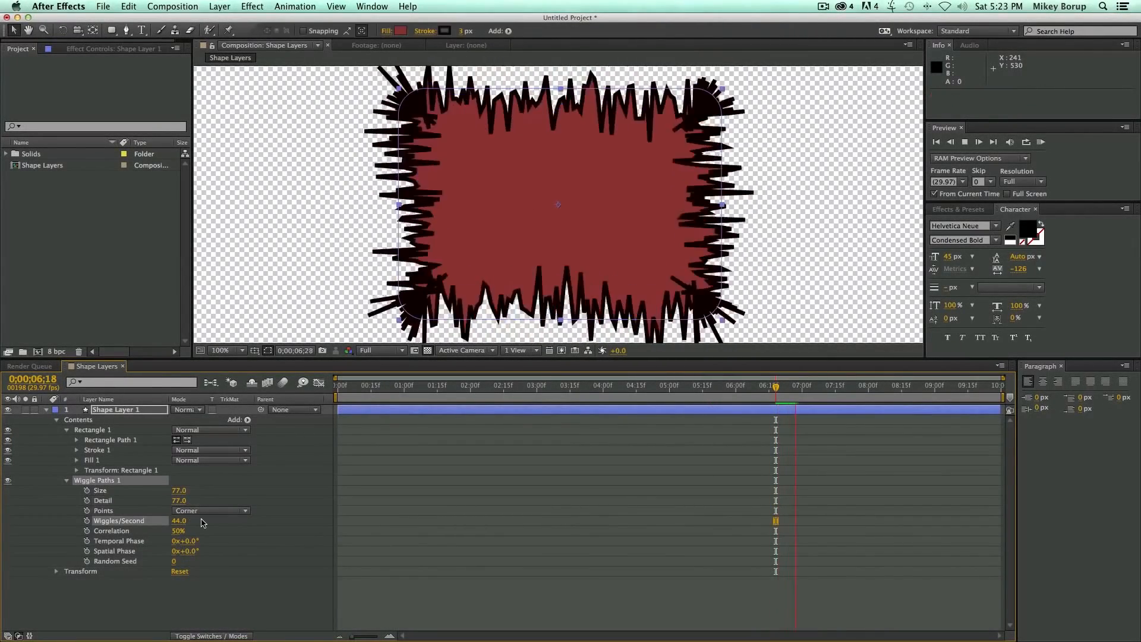
left_click_drag(178, 531, 239, 537)
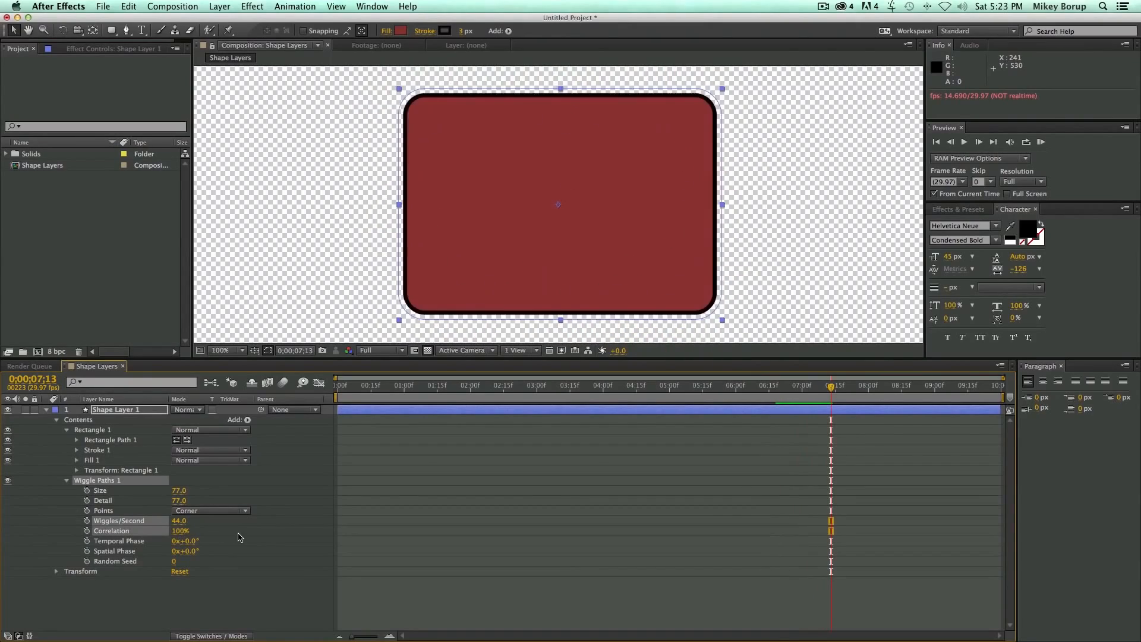
key("space")
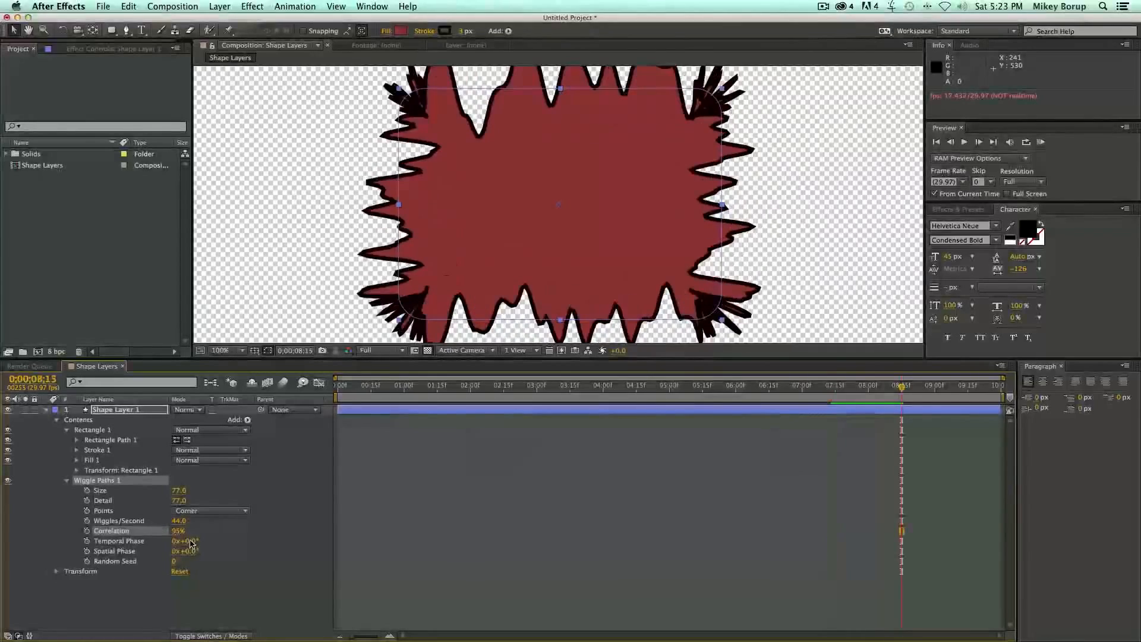
- Set the Wiggle Paths temporal phase to 311° and its spatial phase to 1x+192°, and preview the outline
left_click_drag(191, 543, 218, 542)
left_click_drag(385, 556, 390, 556)
key("space")
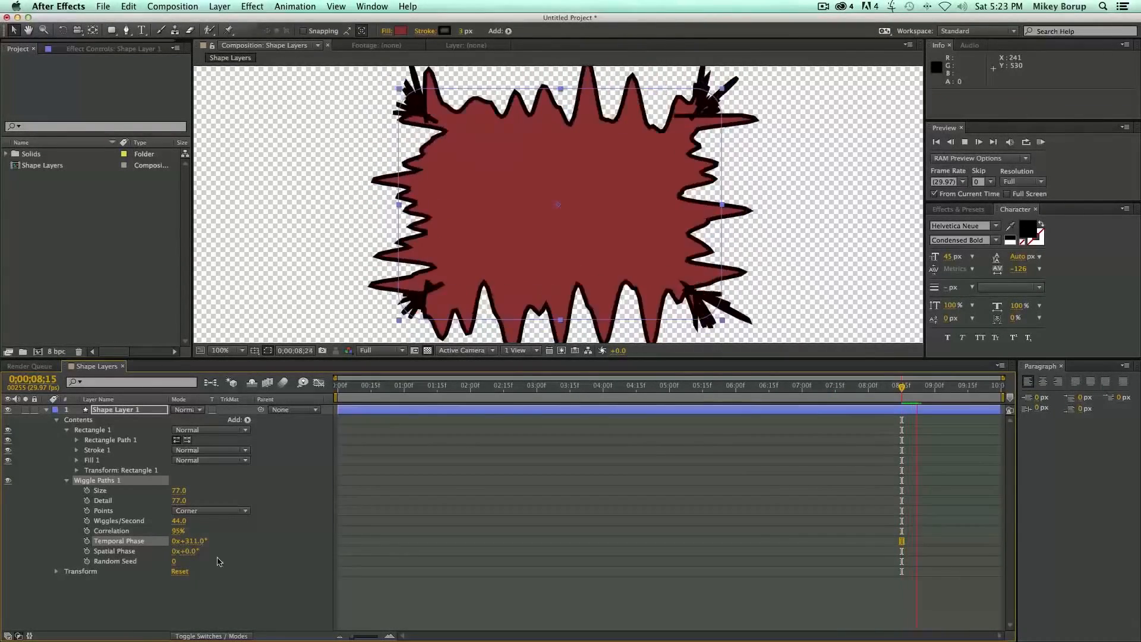
left_click_drag(188, 555, 527, 563)
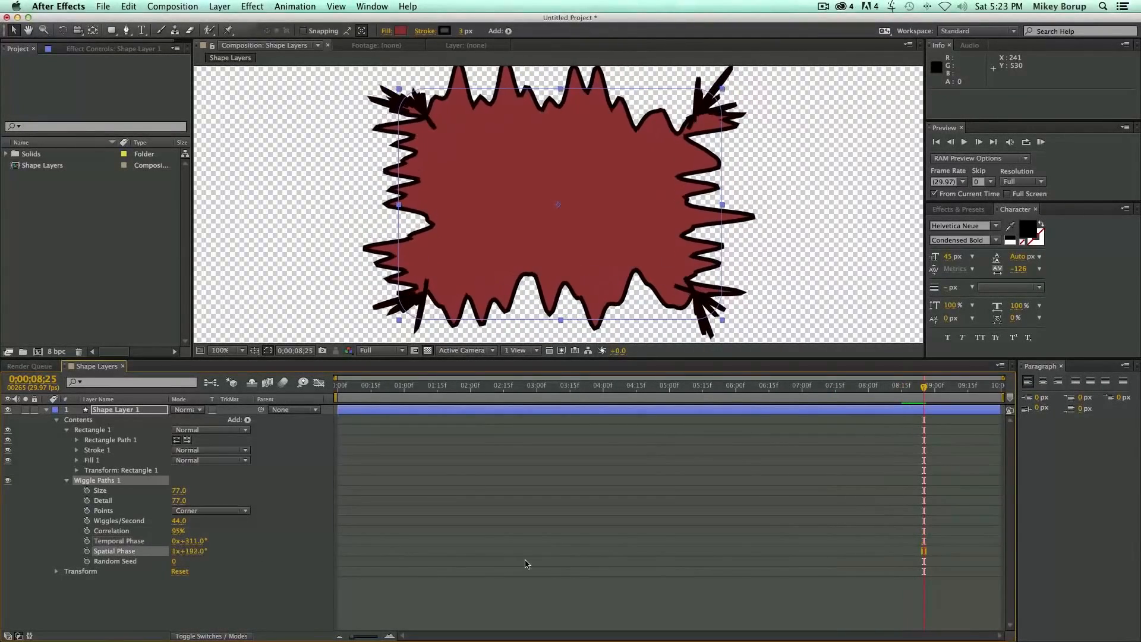
key("space")
- Delete the Wiggle Paths operation from Shape Layer 1
left_click(100, 490)
left_click(99, 482)
key("Delete")
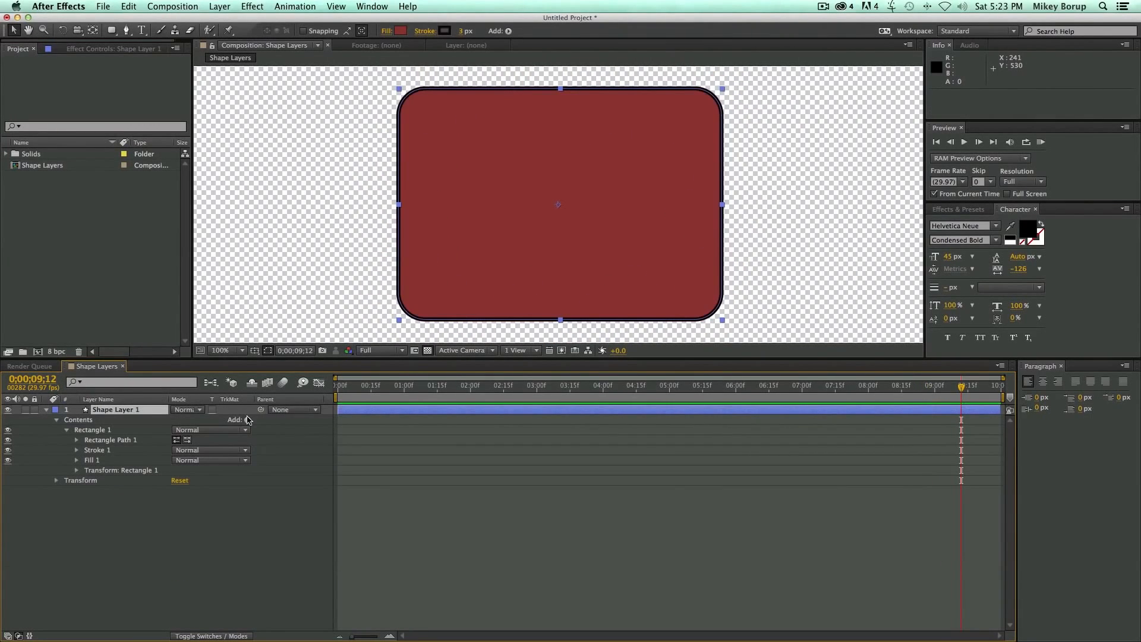
- Add a Twist operation to Shape Layer 1, set its angle to -47, and enable keyframing for the angle
left_click(247, 420)
left_click(274, 597)
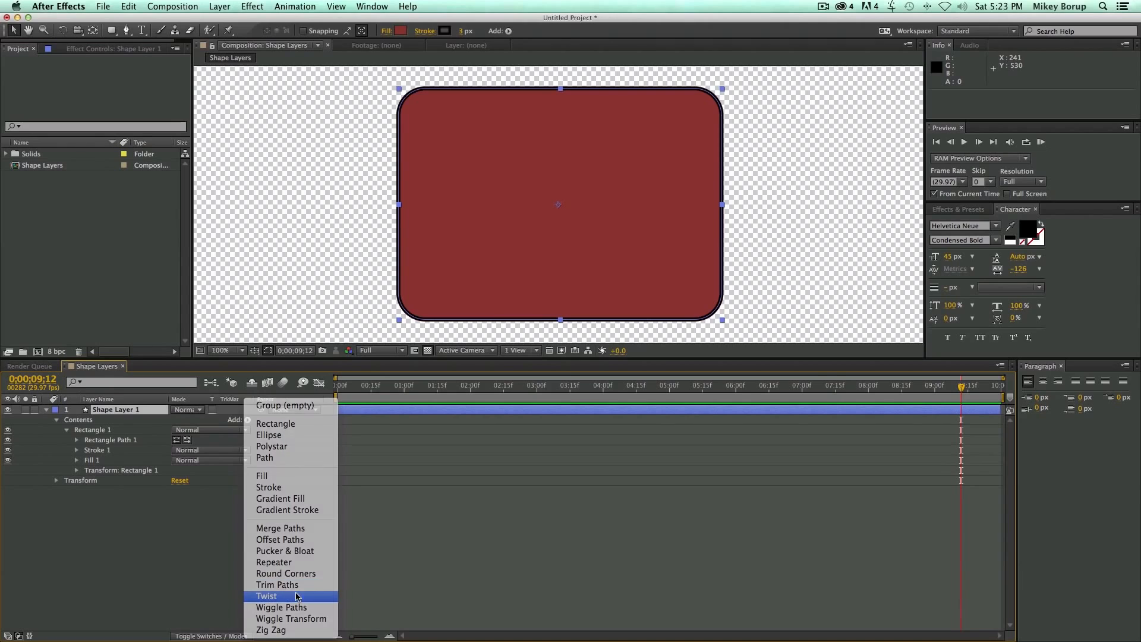
left_click(67, 481)
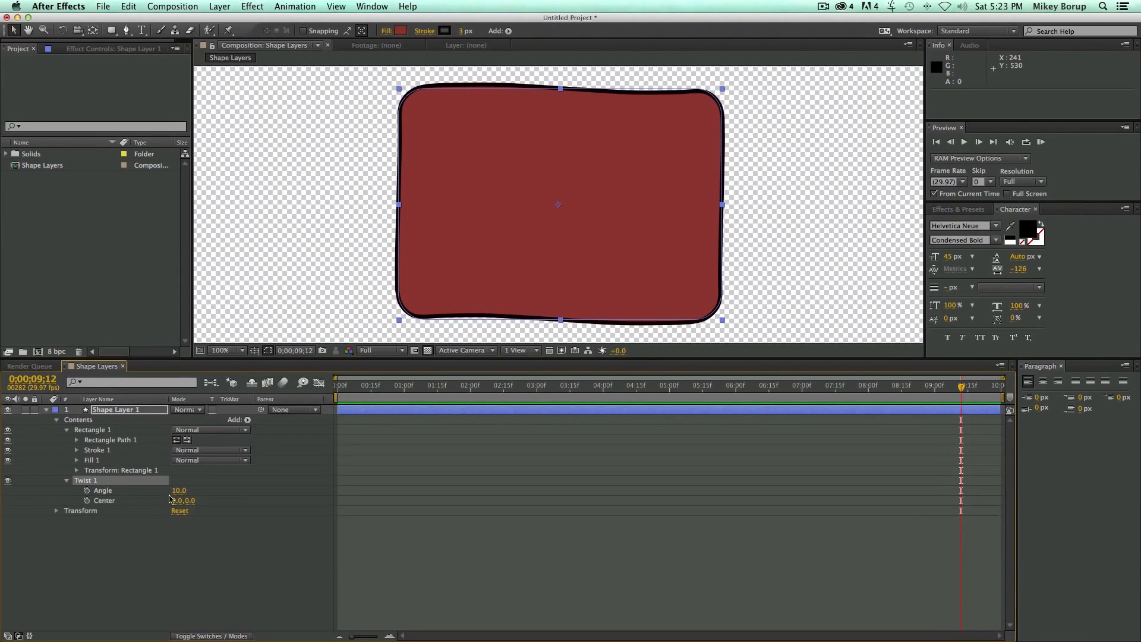
mouse_move(178, 494)
left_mouse_down()
mouse_move(703, 565)
mouse_move(208, 511)
mouse_move(154, 490)
mouse_move(198, 495)
mouse_move(87, 495)
left_mouse_up()
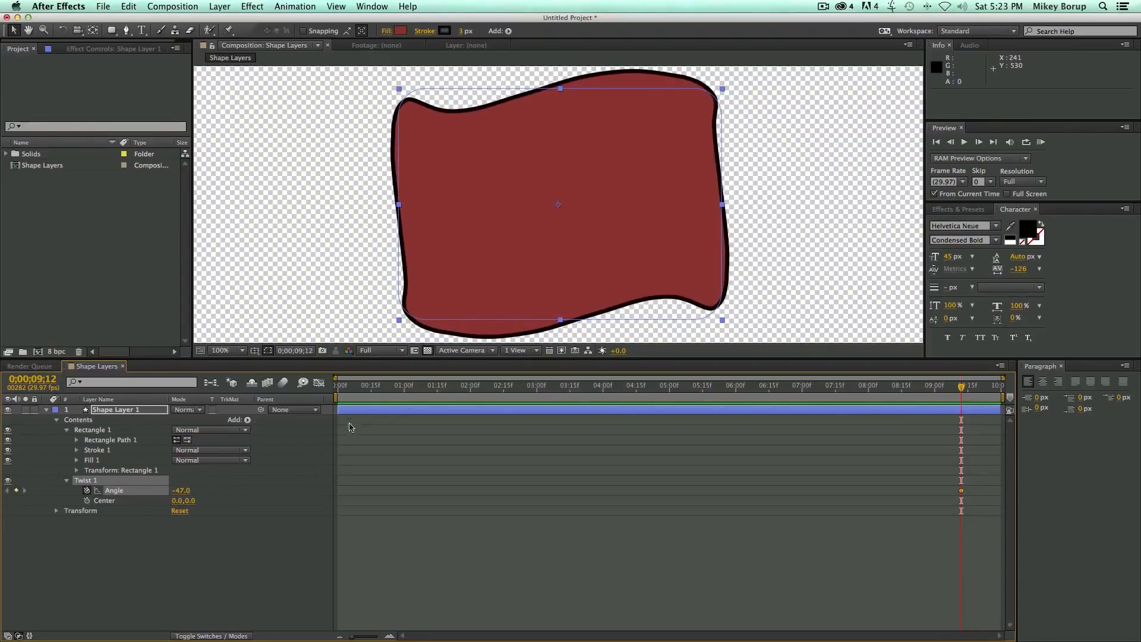
- Undo the Twist angle keyframe and instead keyframe the angle at 0 on the first frame
key("super+z")
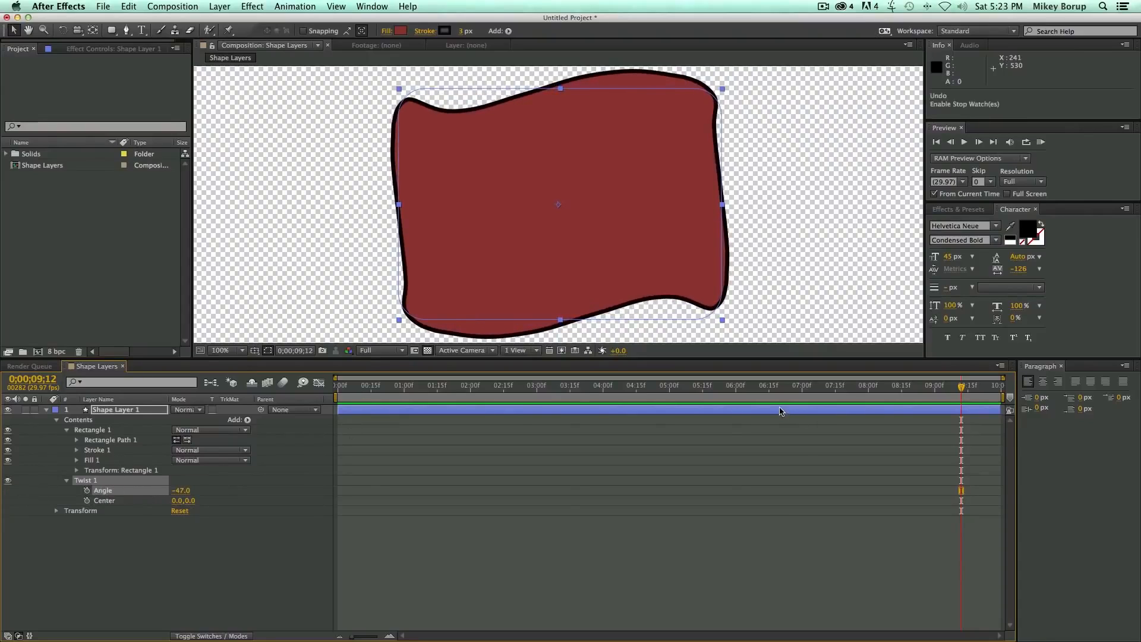
key("Home")
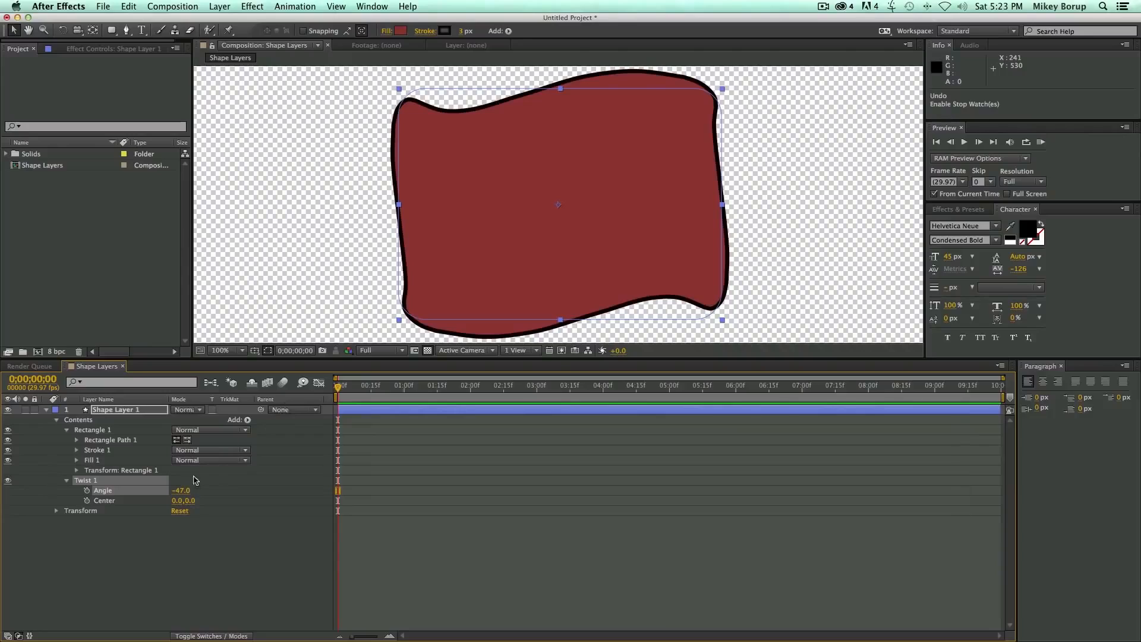
type("0")
key("Return")
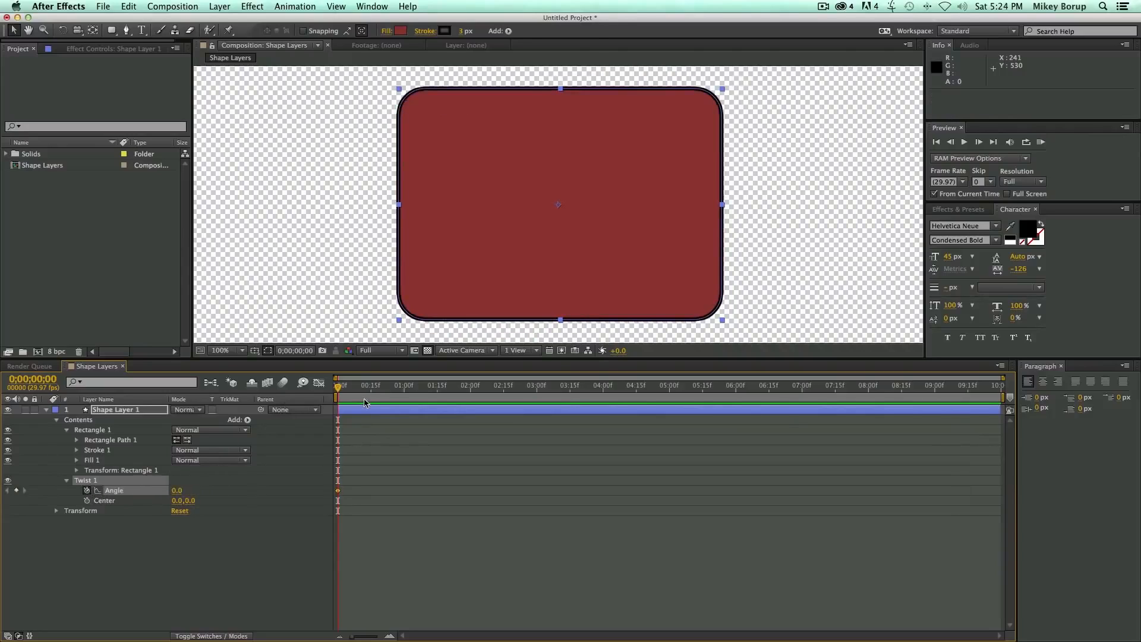
- Keyframe the Twist angle at 58 at 0;00;00;23
key("space")
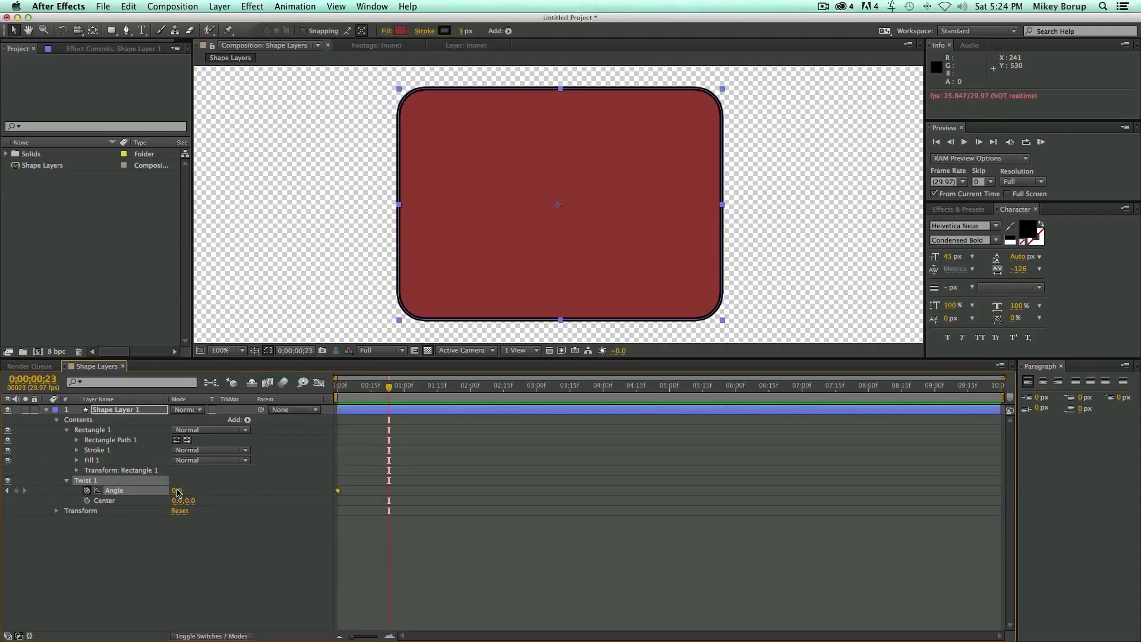
type("60")
key("Return")
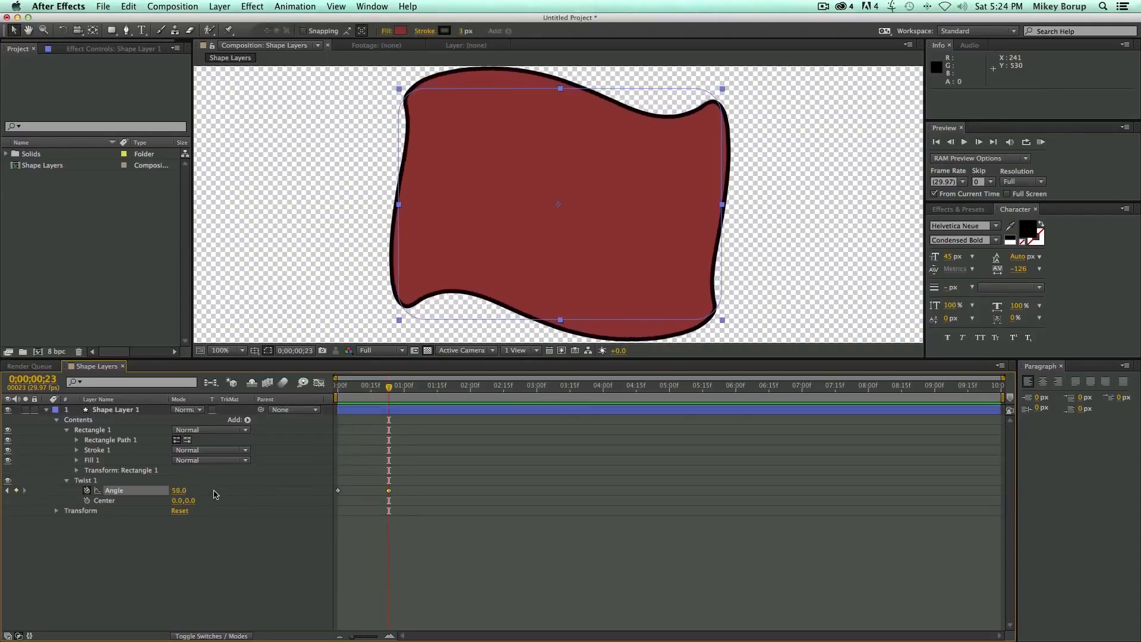
- Add three further Twist angle keyframes after 0;00;00;23, spaced about eight frames apart
key("Page_Down")
key("Page_Down")
key("Page_Down")
key("Page_Down")
key("Page_Down")
key("Page_Down")
key("Page_Down")
key("Page_Down")
mouse_move(179, 491)
left_mouse_down()
mouse_move(136, 494)
mouse_move(205, 497)
mouse_move(178, 494)
left_mouse_up()
key("Page_Down")
key("Page_Down")
key("Page_Down")
key("Page_Down")
key("Page_Down")
key("Page_Down")
key("Page_Down")
key("Page_Down")
key("space")
- Keyframe the Twist angle at 0 at 0;00;01;22 to end the twisting motion
key("Page_Down")
key("Page_Down")
key("Page_Down")
key("Page_Down")
key("Page_Down")
key("Page_Down")
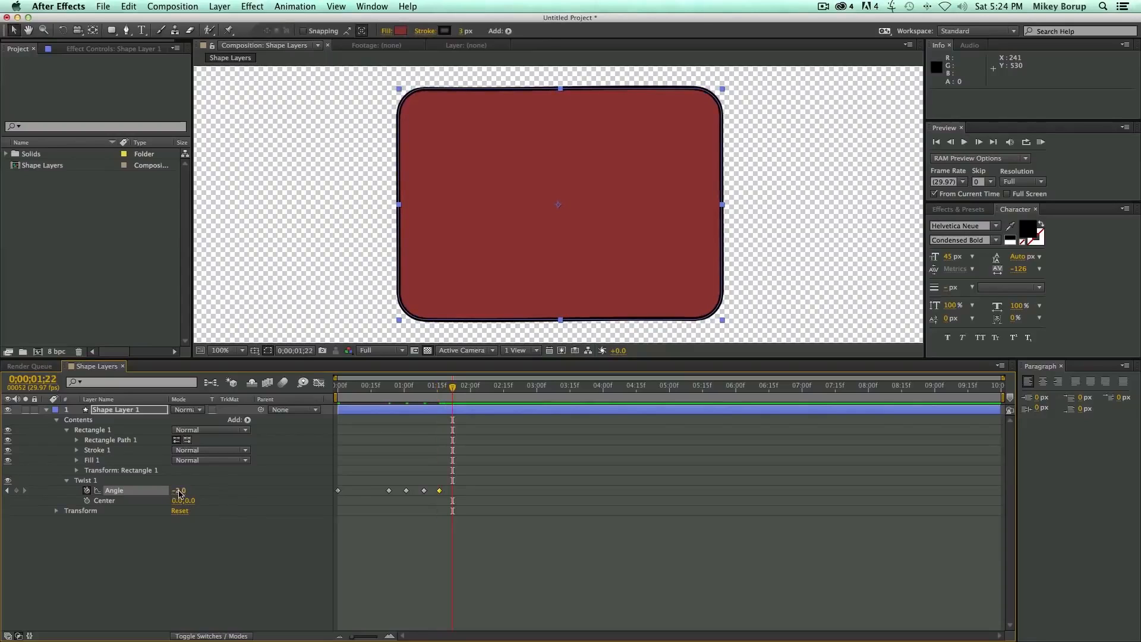
type("0")
key("Return")
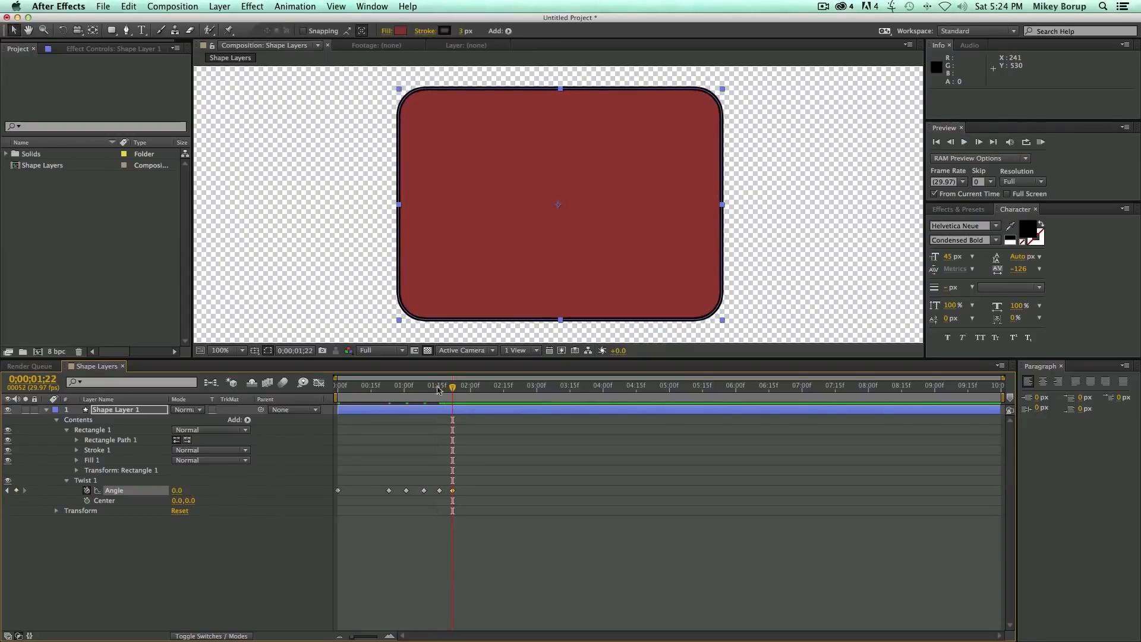
- Preview the Twist animation from the first frame, and delete the Twist operation from Shape Layer 1
key("Home")
key("space")
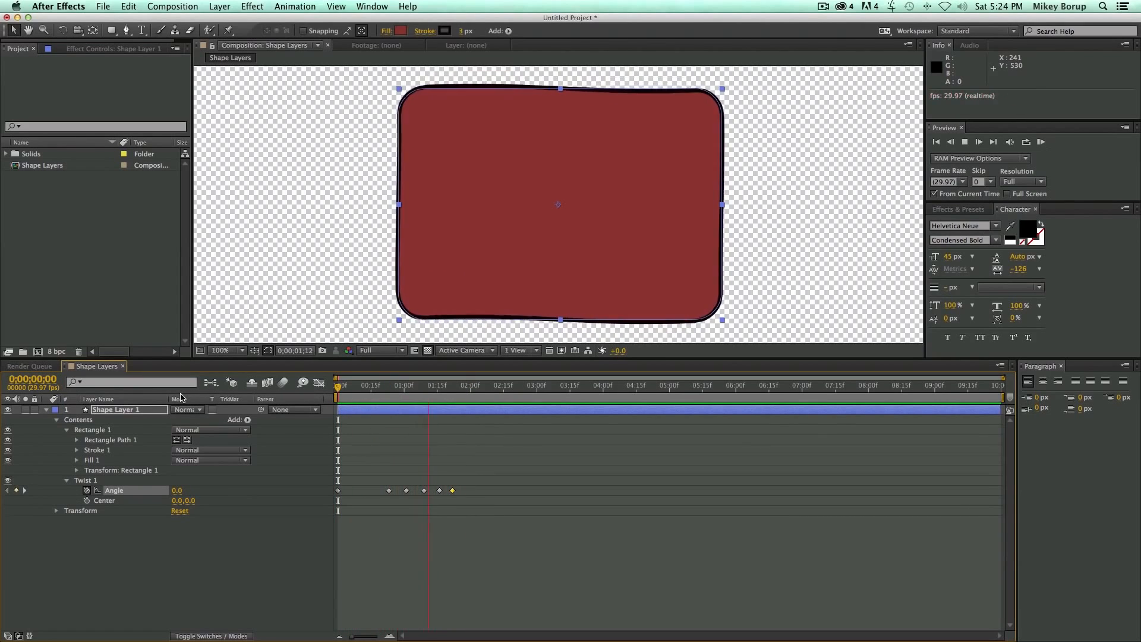
left_click(81, 481)
key("Delete")
- Try a Trim Paths operation on Shape Layer 1 with start 36%, end 68% and offset -47°, and remove it
left_click(248, 421)
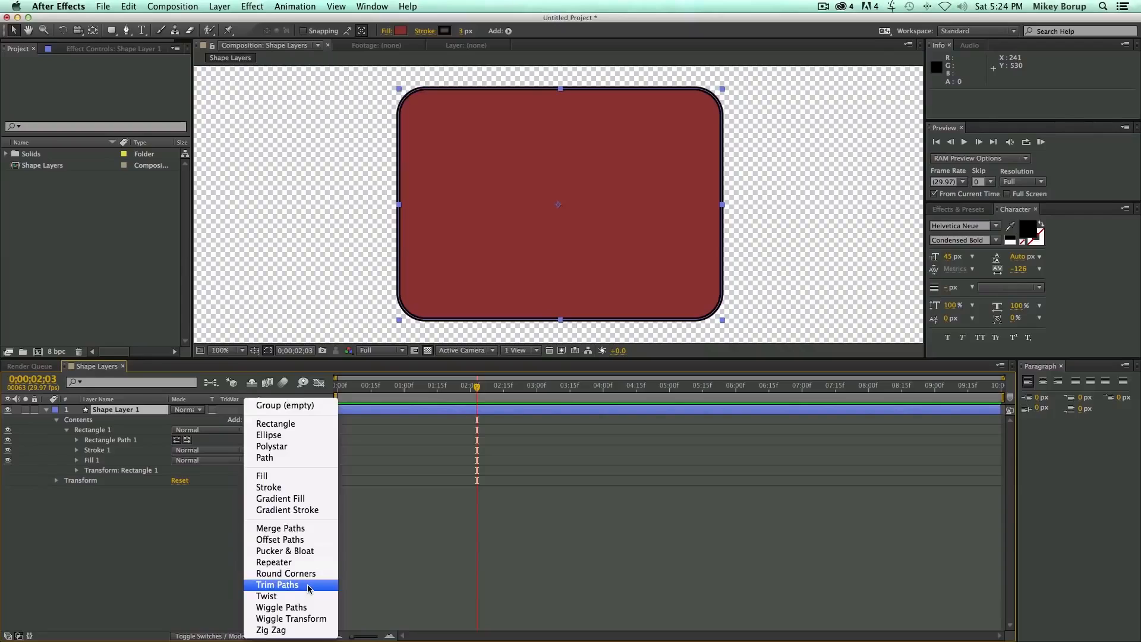
left_click(309, 588)
left_click(67, 481)
mouse_move(180, 497)
left_mouse_down()
mouse_move(253, 499)
mouse_move(196, 499)
left_mouse_up()
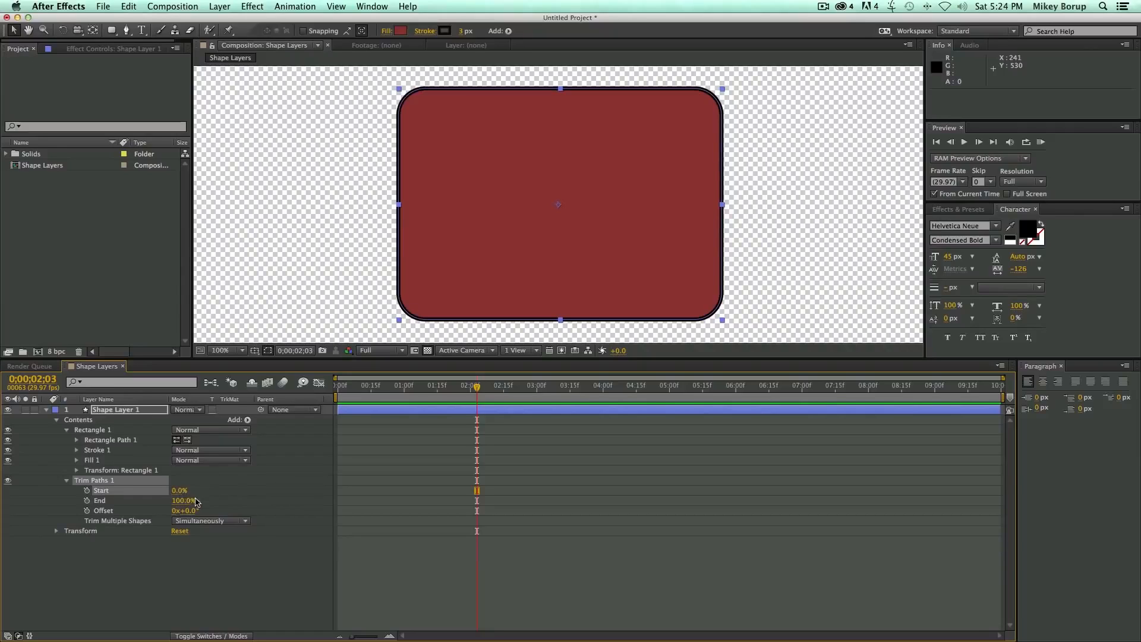
mouse_move(188, 494)
left_mouse_down()
mouse_move(203, 503)
mouse_move(169, 501)
mouse_move(214, 505)
mouse_move(131, 494)
mouse_move(210, 503)
mouse_move(137, 498)
mouse_move(190, 503)
left_mouse_up()
mouse_move(192, 501)
left_mouse_down()
mouse_move(177, 501)
mouse_move(397, 544)
mouse_move(21, 493)
mouse_move(283, 520)
mouse_move(162, 511)
left_mouse_up()
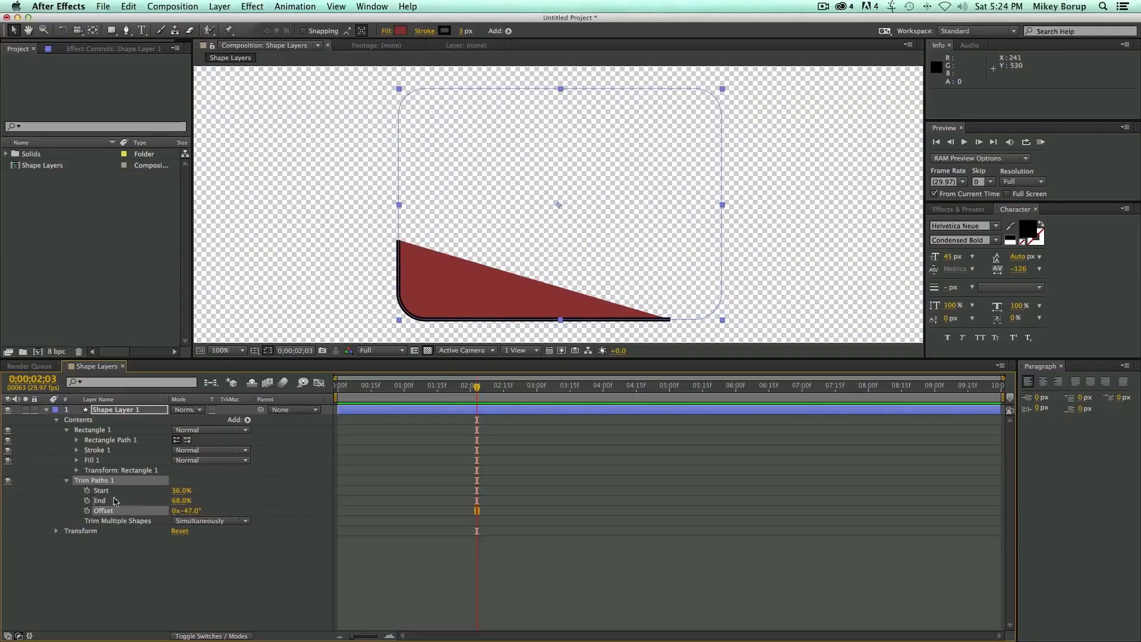
key("Delete")
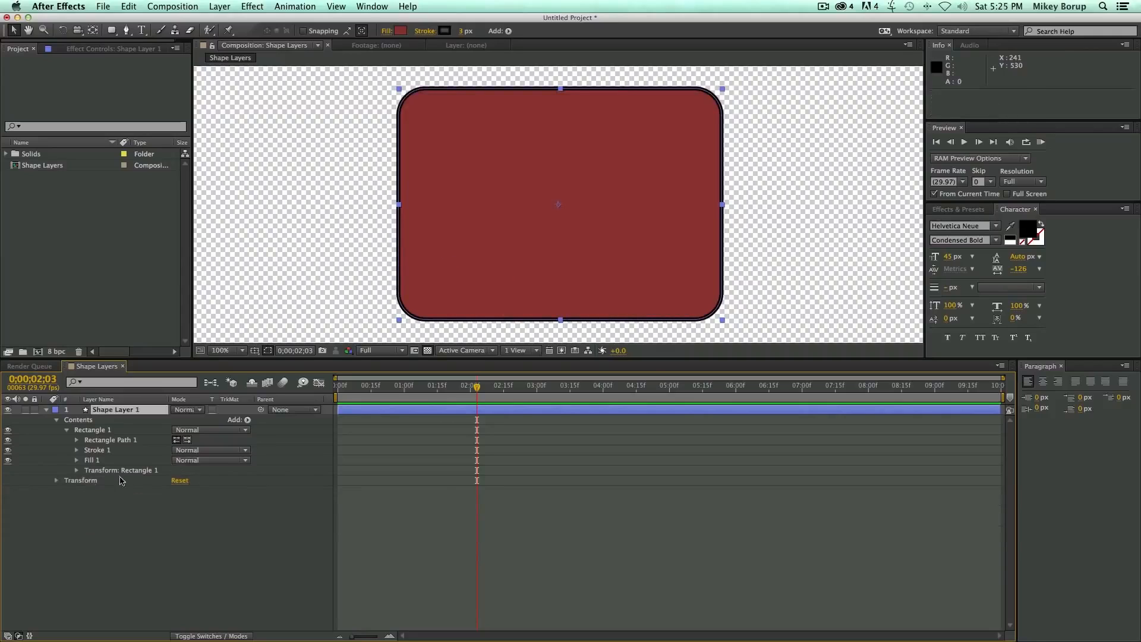
- Try a Round Corners operation with different radii on Shape Layer 1, and remove it
left_click(247, 421)
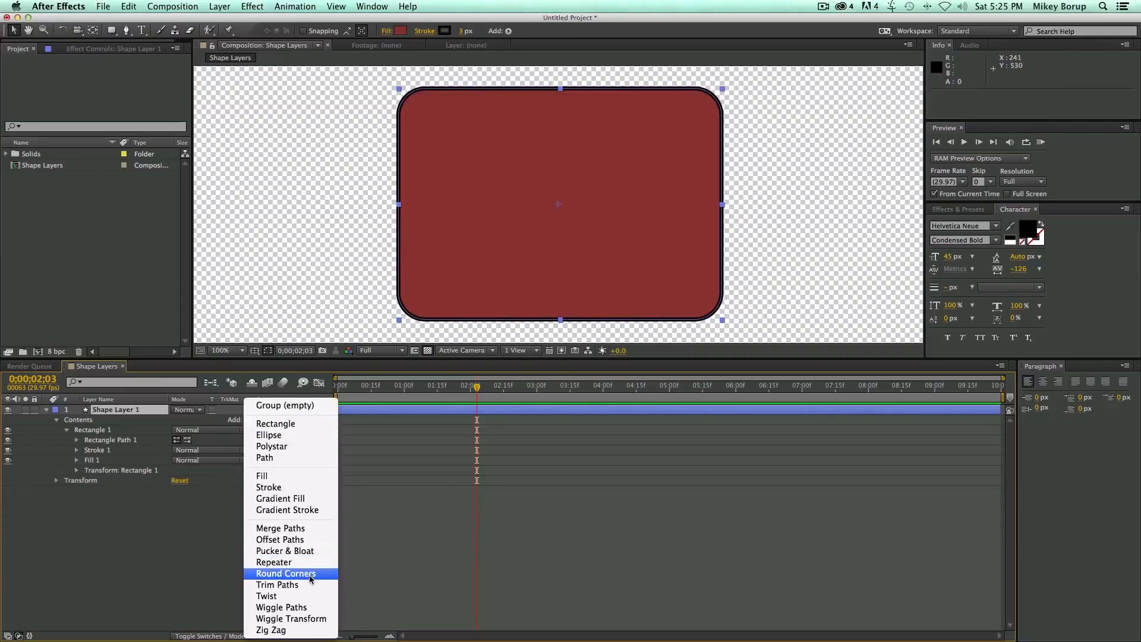
left_click(311, 575)
left_click(65, 481)
left_click_drag(178, 491, 327, 499)
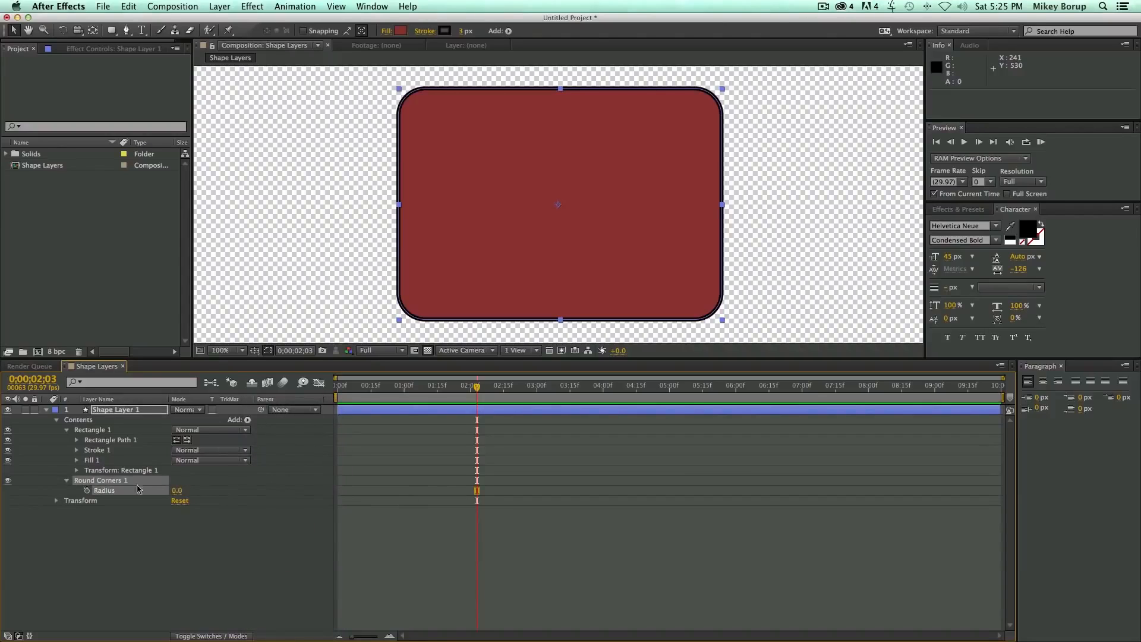
key("Delete")
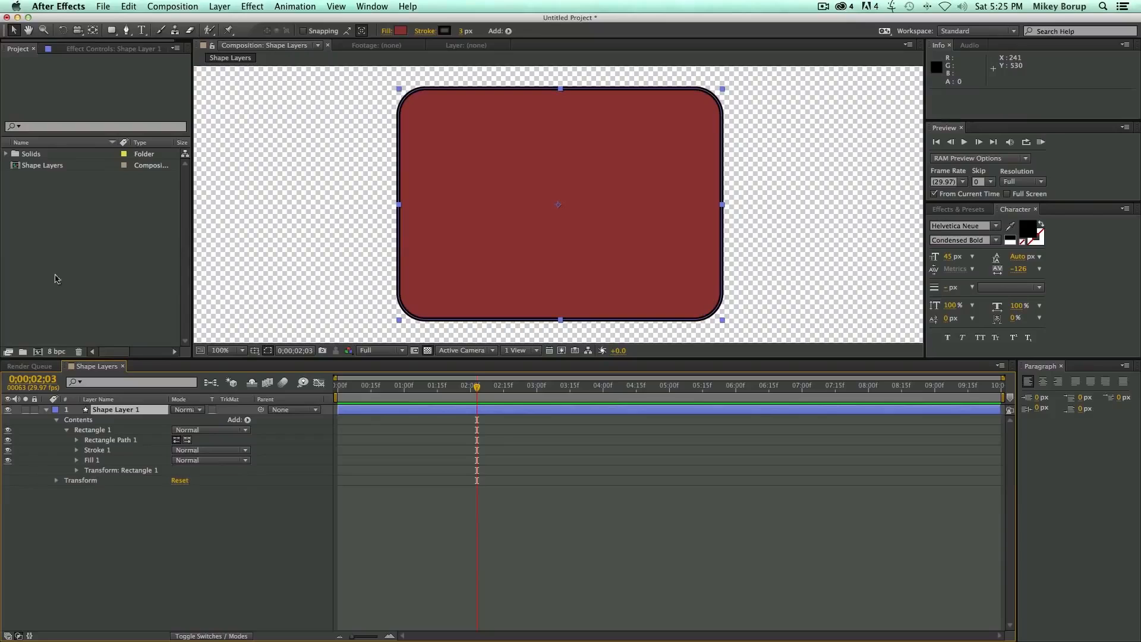
- Draw a second rectangle about 327 by 168 px overlapping the left edge of the rounded rectangle, and expand its properties
left_click_drag(111, 30, 152, 30)
left_click_drag(344, 161, 539, 261)
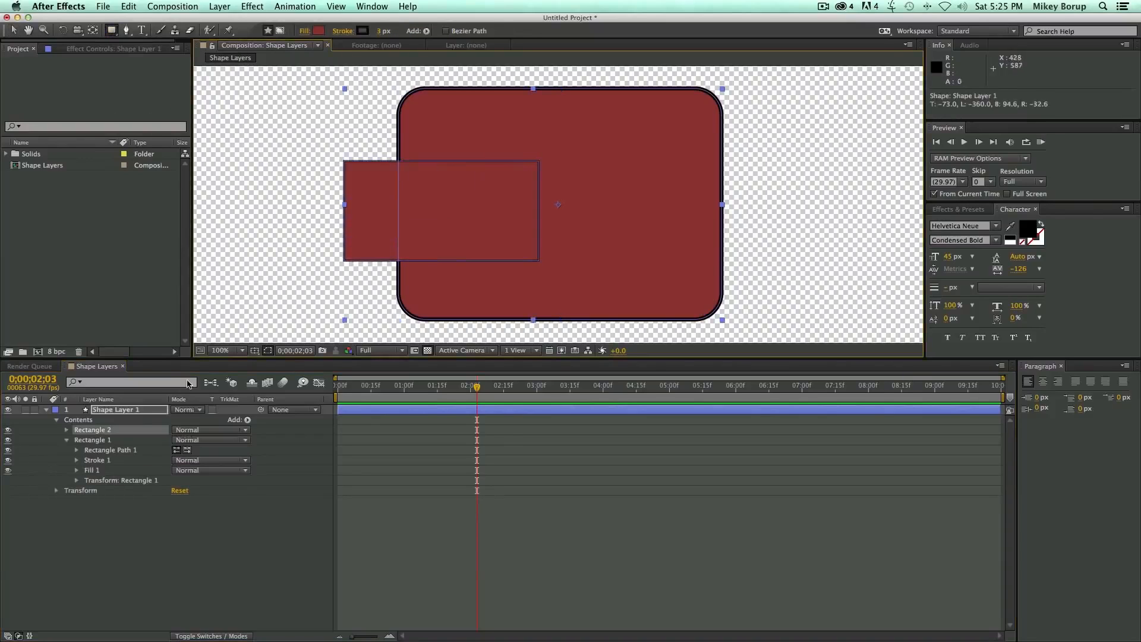
left_click(66, 440)
left_click(66, 429)
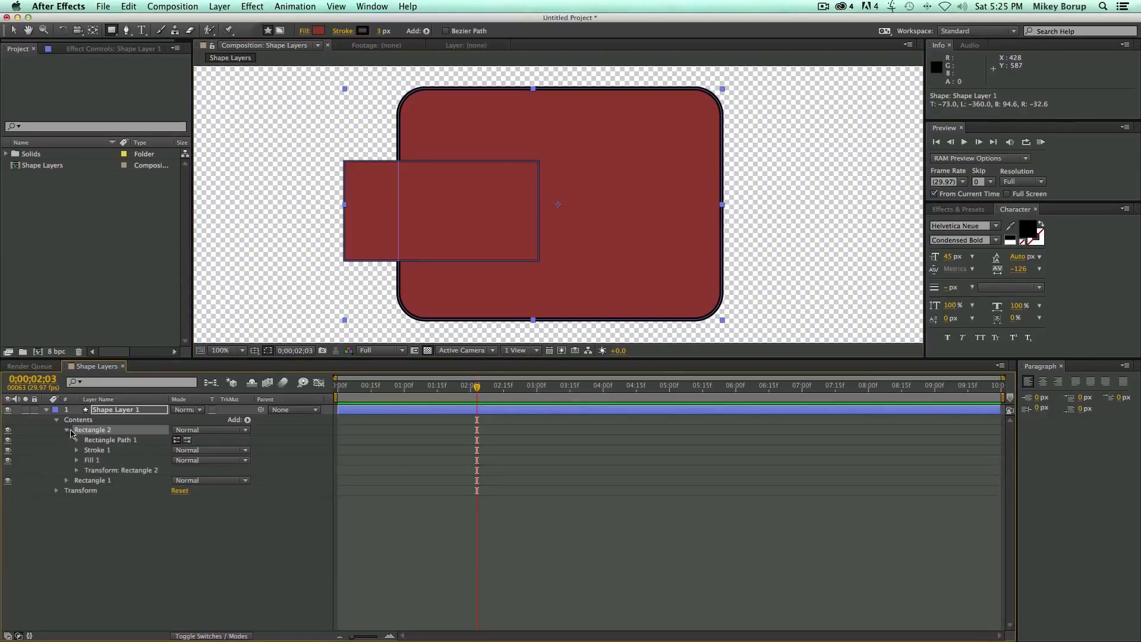
- Try Round Corners with a radius of 47 inside Rectangle 2, and delete Rectangle 2
left_click(247, 420)
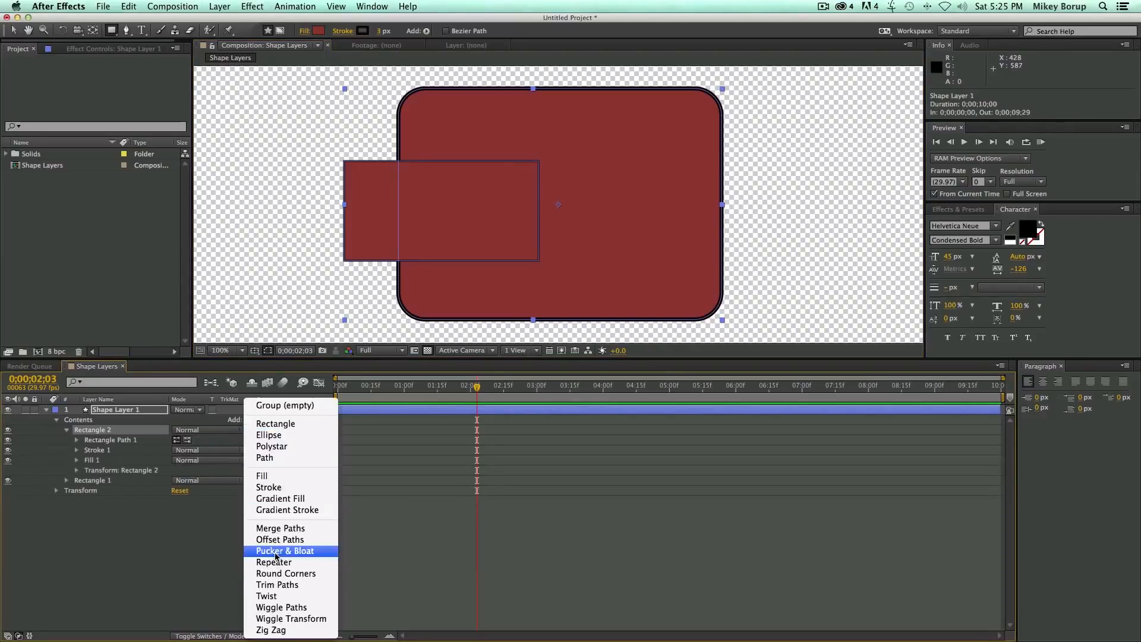
key("Return")
left_click(76, 450)
left_click_drag(180, 463, 82, 436)
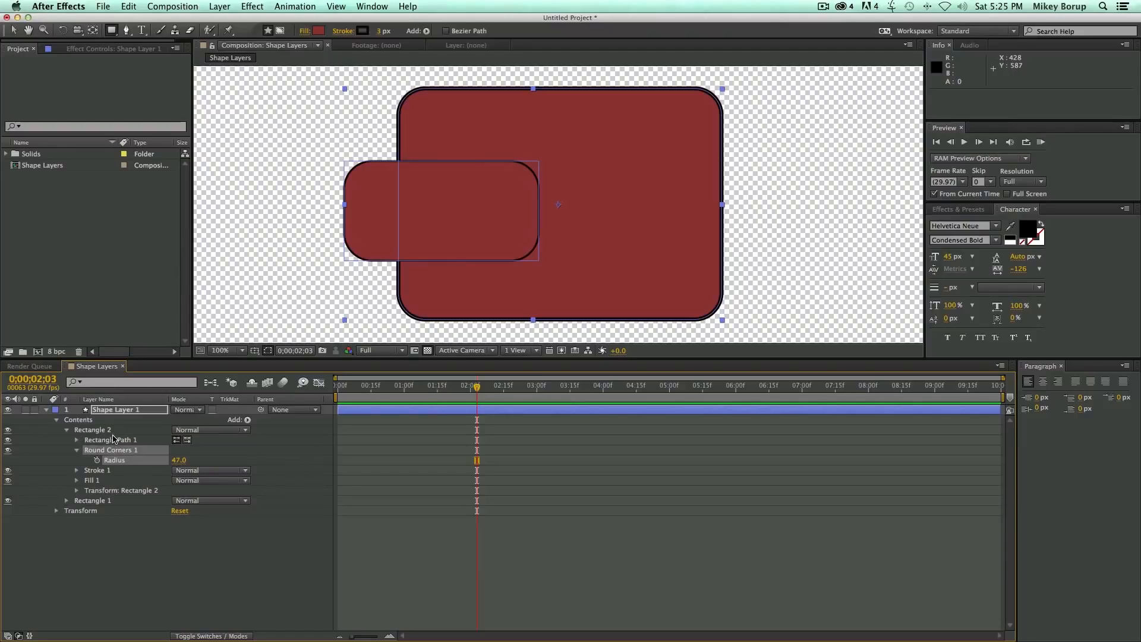
left_click(90, 430)
key("Delete")
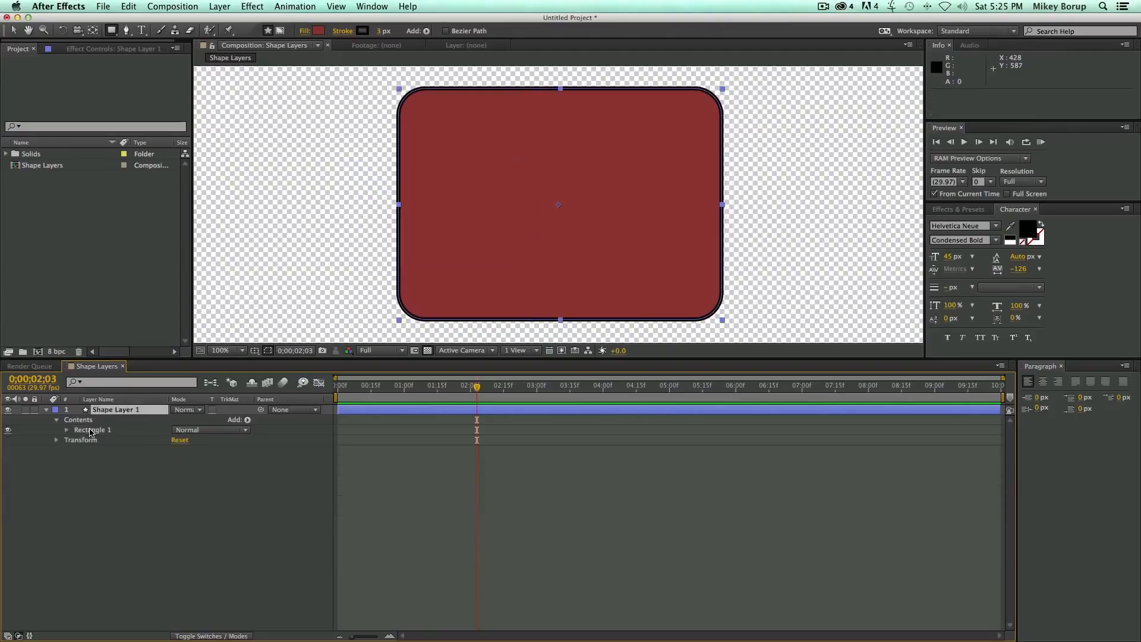
- Try a Pucker & Bloat operation inside Rectangle 1 with an amount of -34, and remove it
left_click(67, 429)
left_click(247, 420)
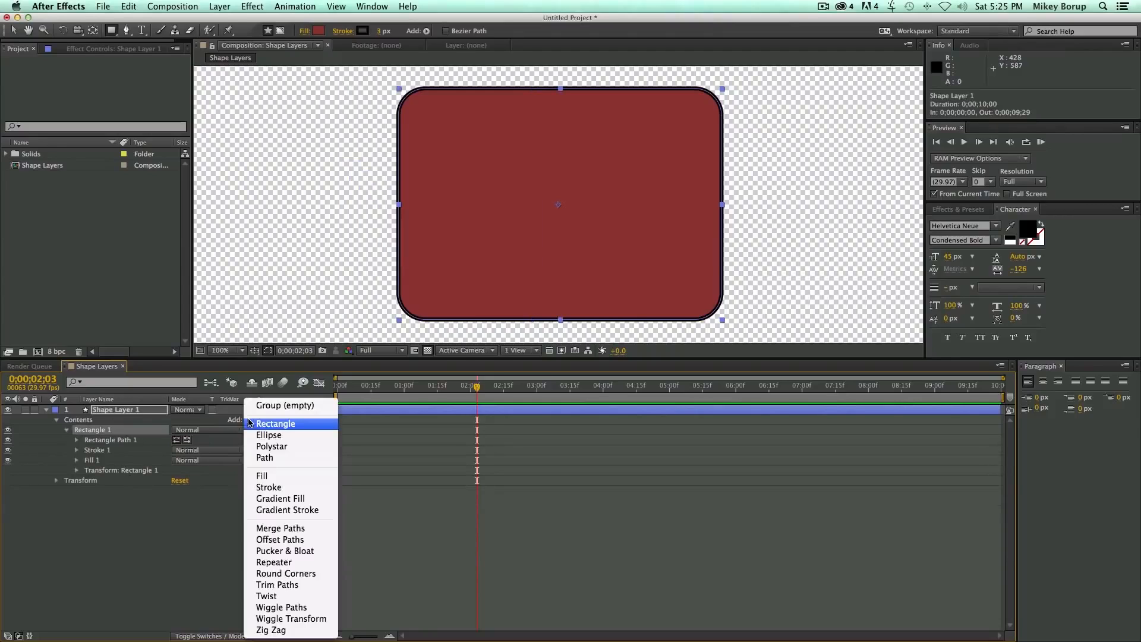
left_click(267, 548)
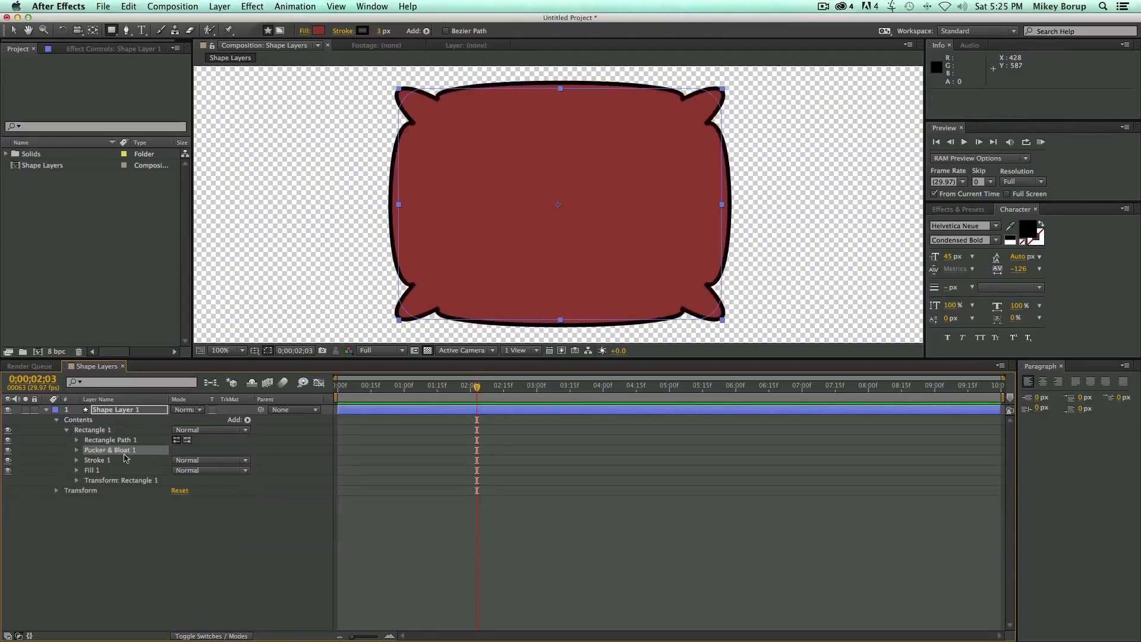
left_click(76, 450)
left_click_drag(177, 461, 149, 462)
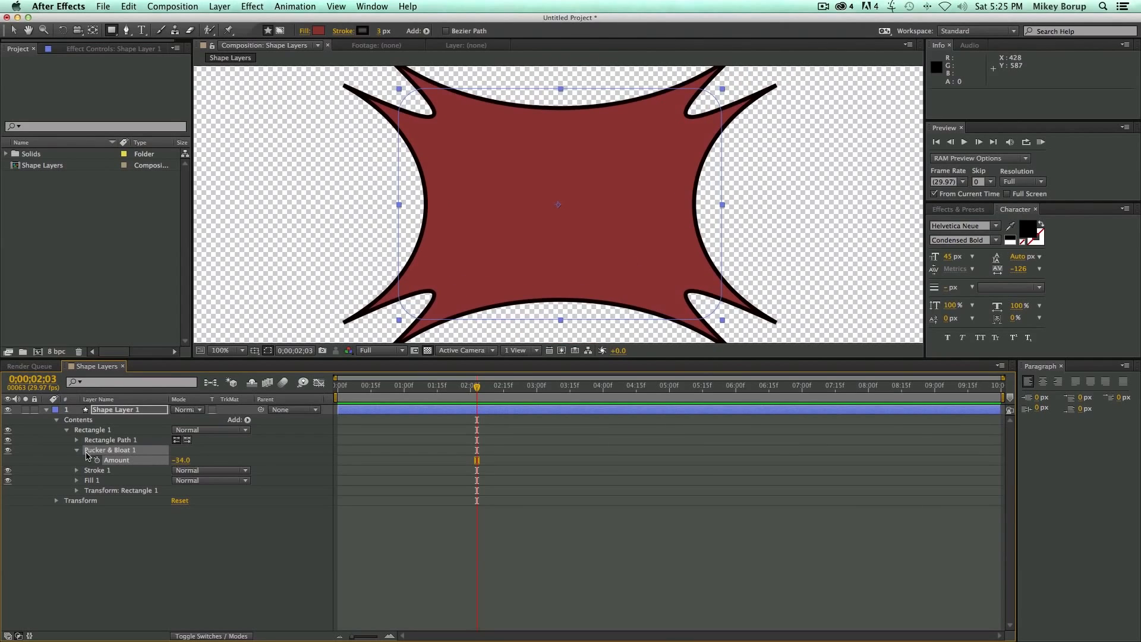
key("Delete")
- Try an Offset Paths operation on Shape Layer 1 with an amount of -14, and remove it
left_click(247, 421)
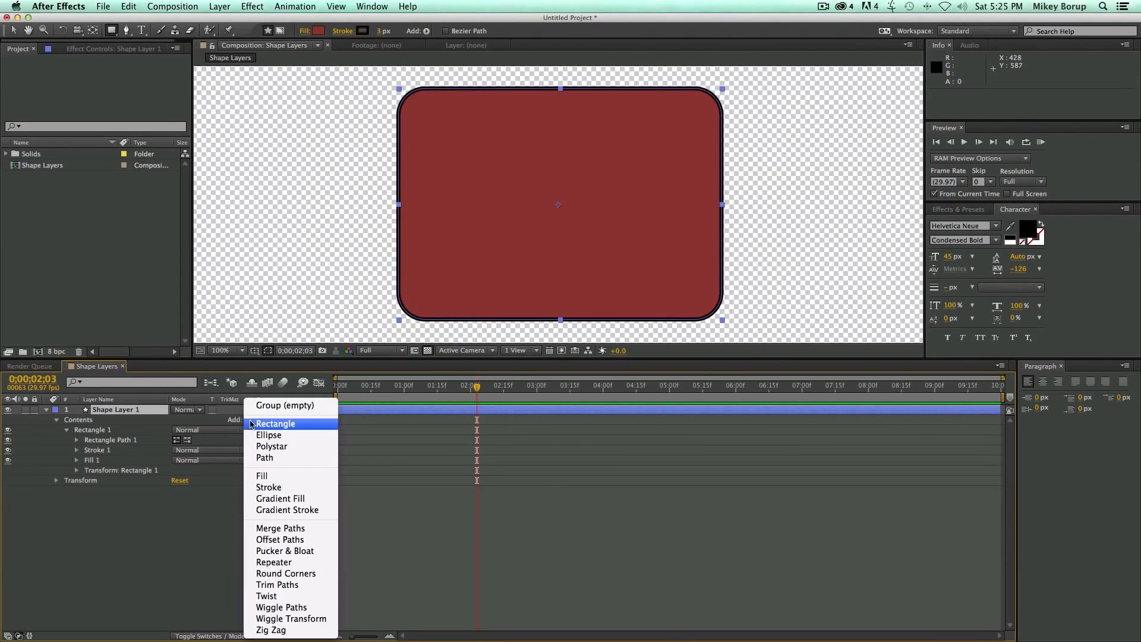
left_click(308, 539)
left_click(66, 481)
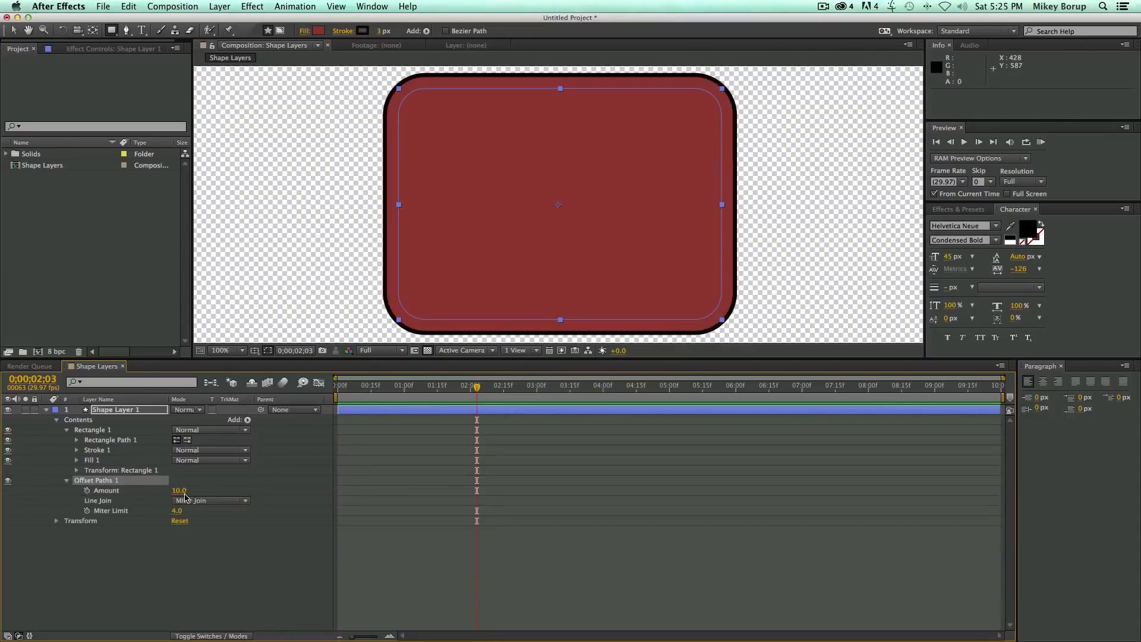
mouse_move(181, 491)
left_mouse_down()
mouse_move(196, 491)
mouse_move(134, 492)
mouse_move(189, 493)
mouse_move(156, 492)
mouse_move(170, 492)
left_mouse_up()
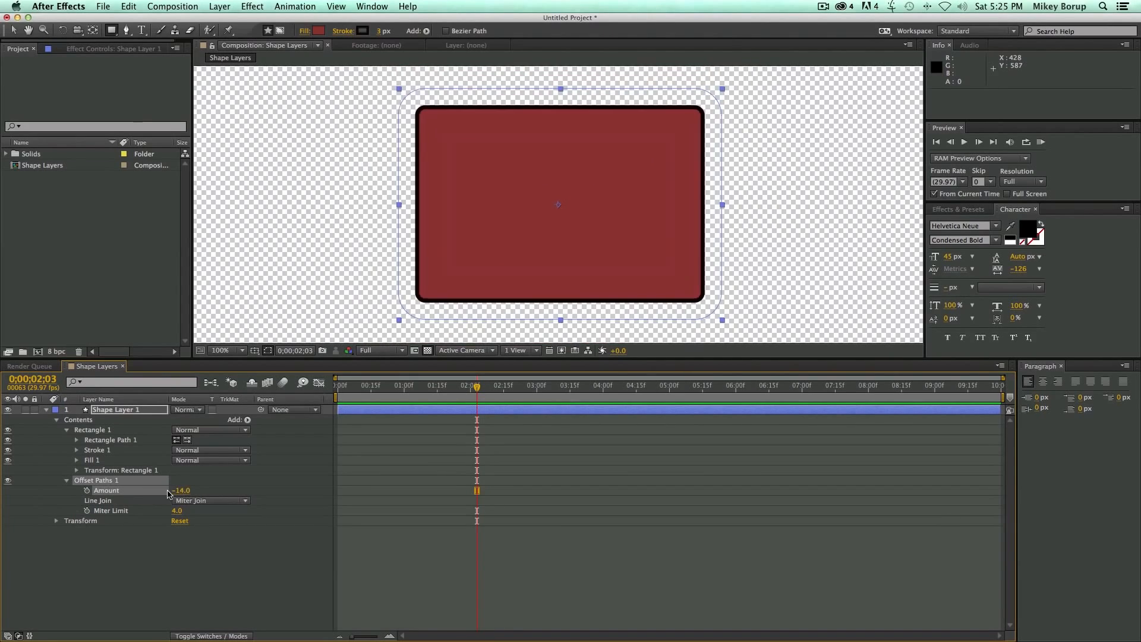
key("Delete")
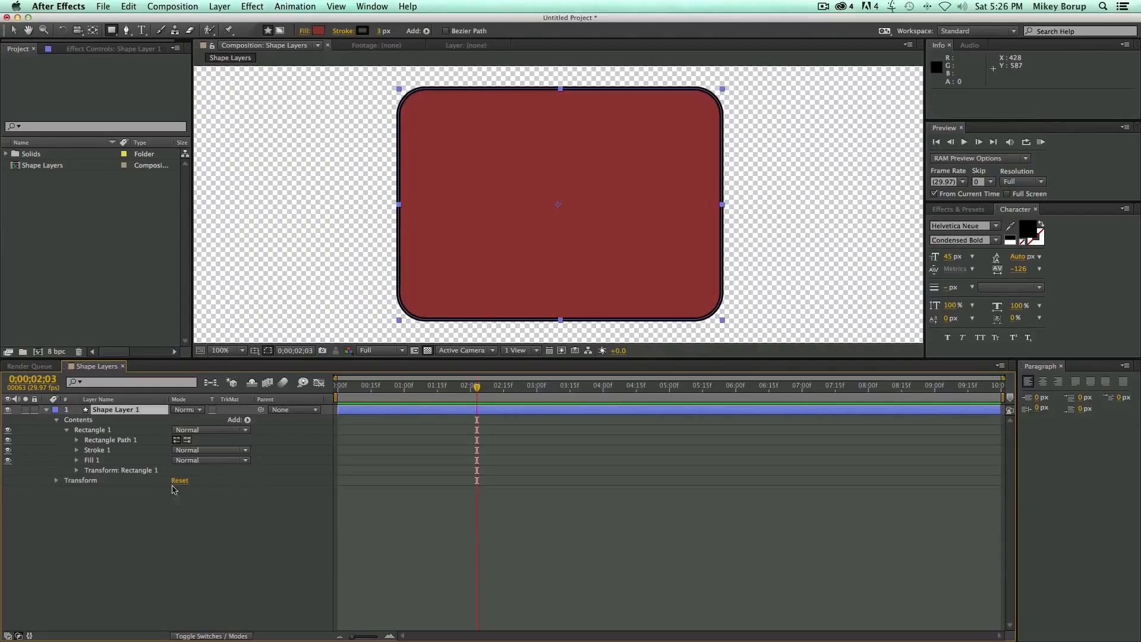
- Add a Repeater operation to Shape Layer 1, fit the composition in the viewer, and expand the Repeater's properties
left_click(248, 421)
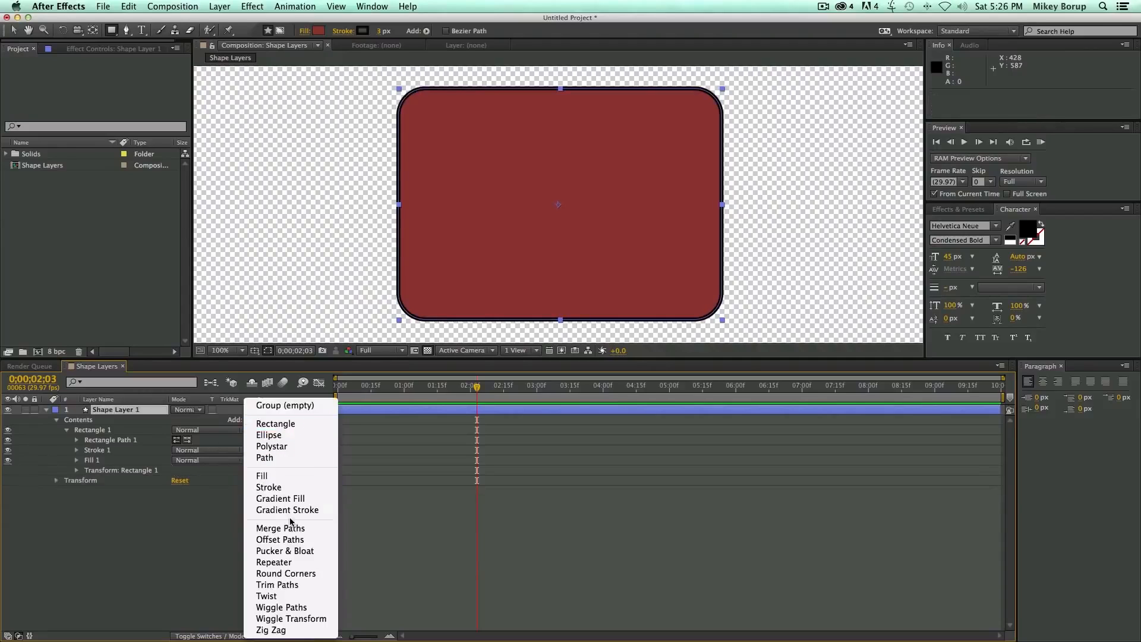
left_click(297, 562)
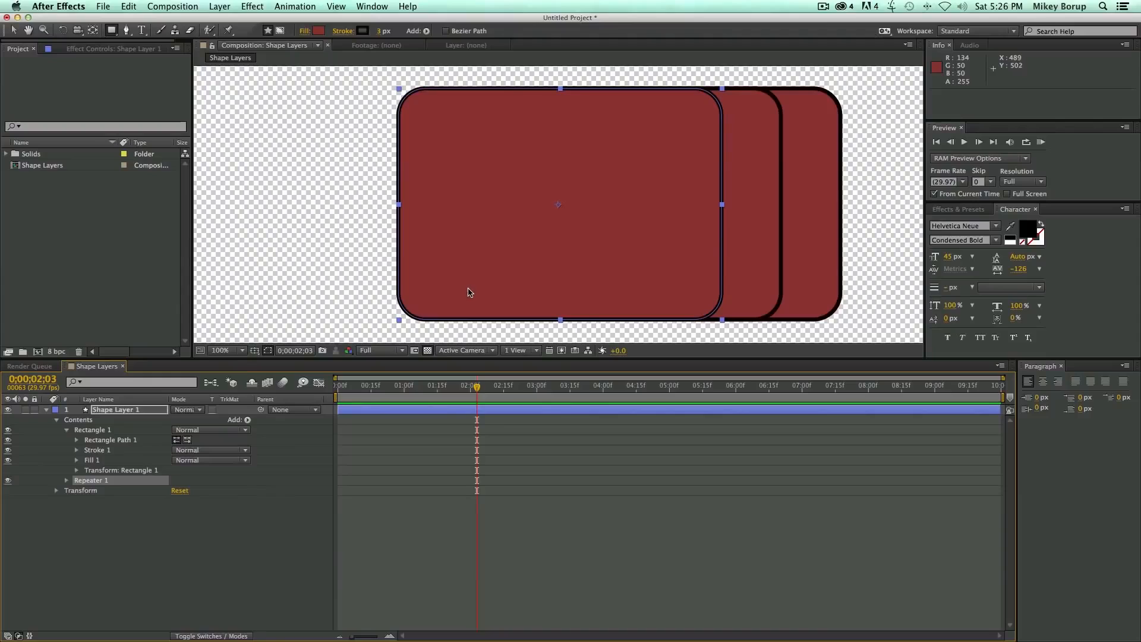
left_click(221, 350)
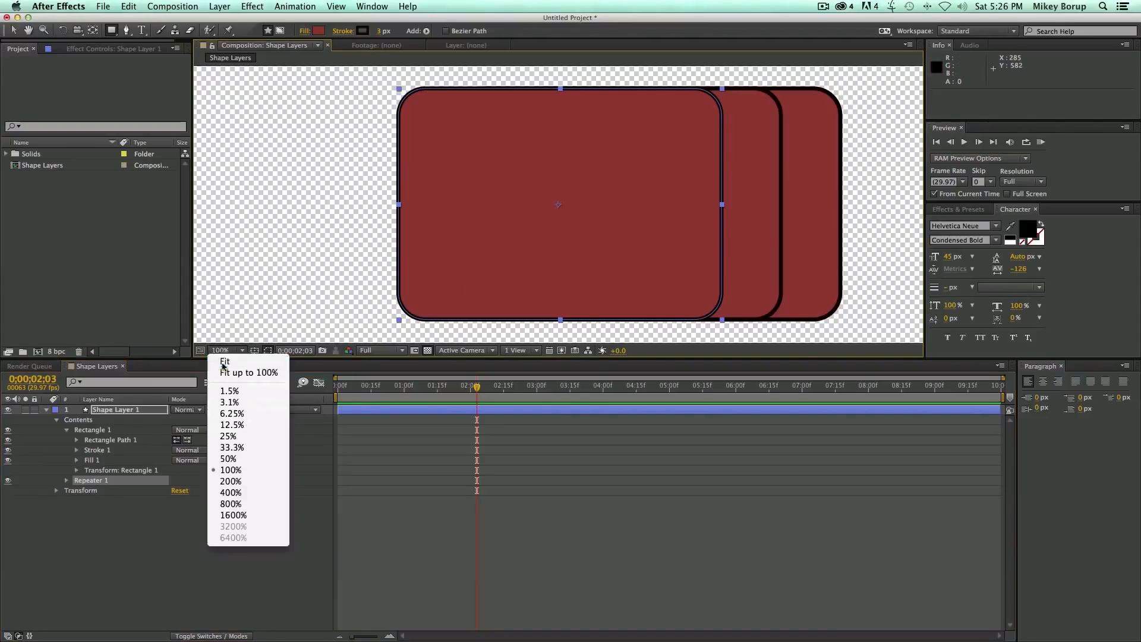
left_click(221, 362)
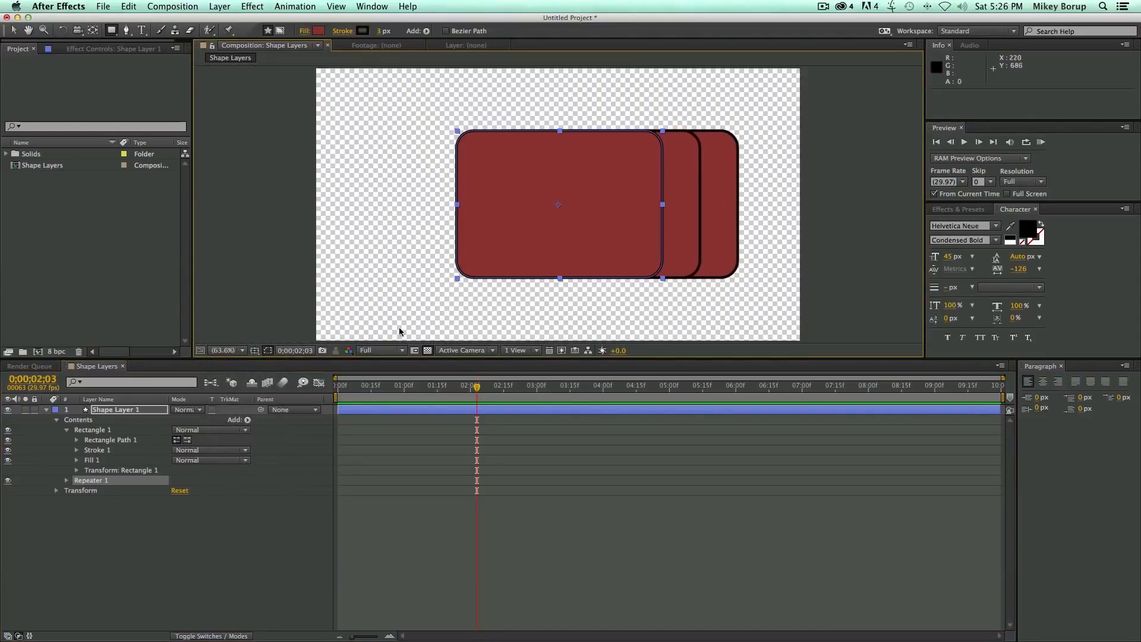
left_click(66, 481)
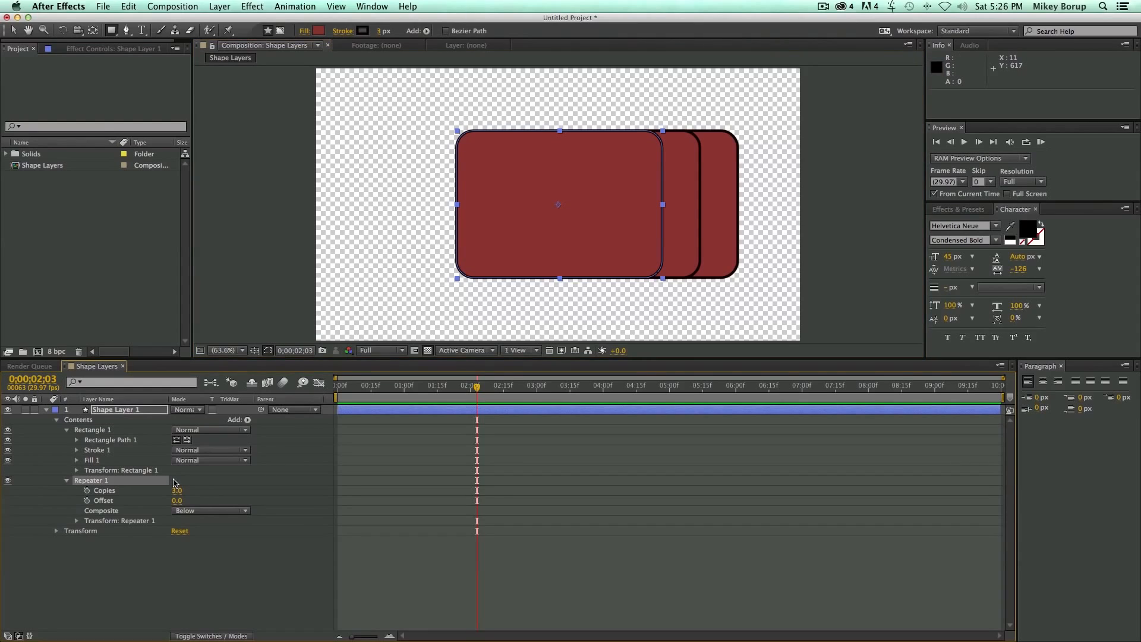
- Try other values for the Repeater's copies and offset, and restore both
mouse_move(176, 491)
left_mouse_down()
mouse_move(191, 492)
mouse_move(170, 494)
left_mouse_up()
key("super+z")
left_click_drag(178, 504, 177, 503)
- Set the Repeater transform's scale to 81% and its position to 74, -63
left_click(82, 523)
left_click(77, 521)
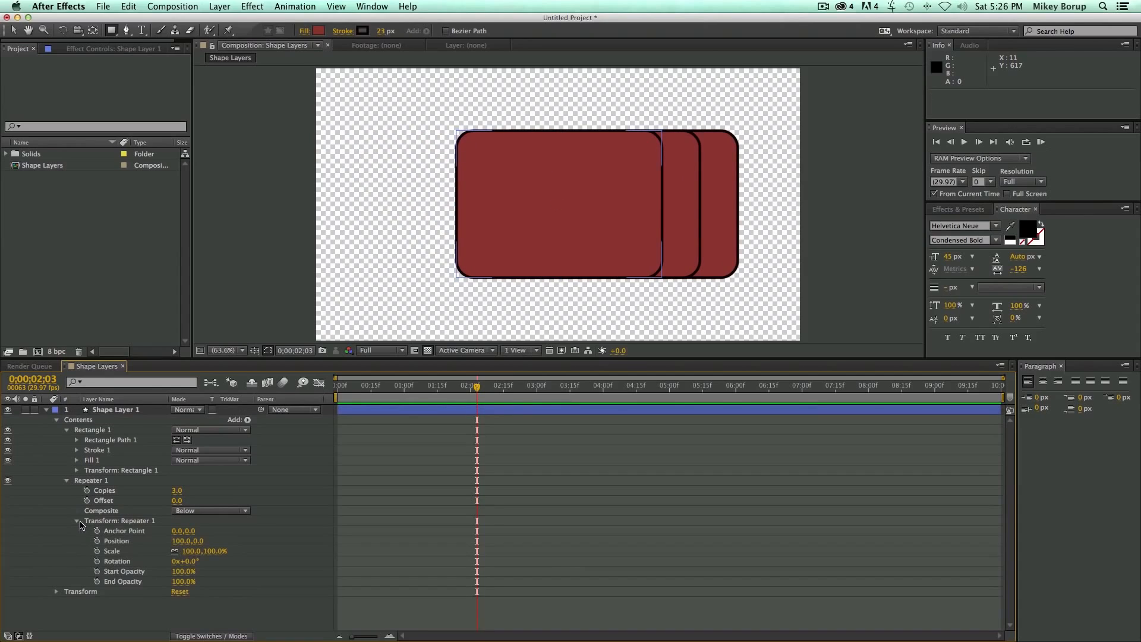
left_click_drag(188, 551, 176, 554)
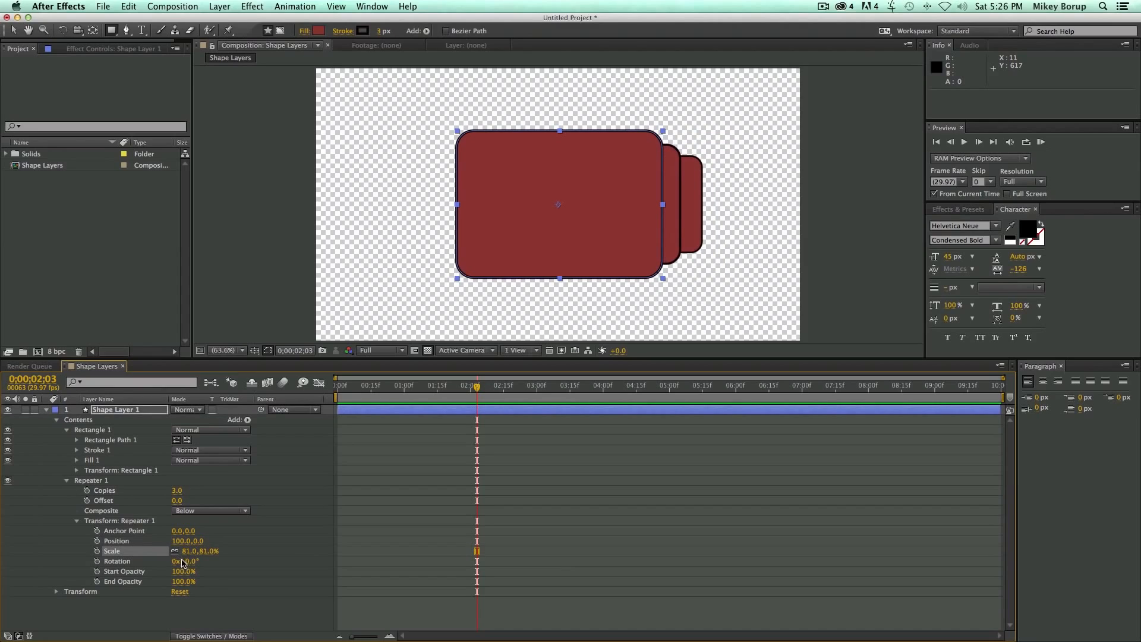
left_click_drag(182, 542, 149, 542)
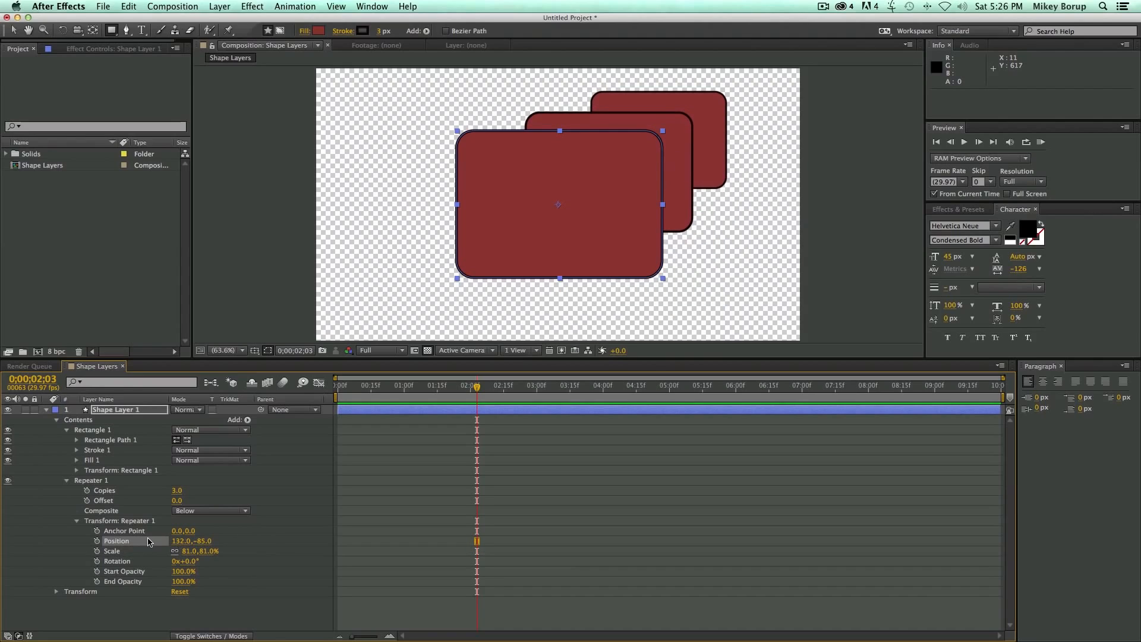
mouse_move(184, 541)
left_mouse_down()
mouse_move(152, 541)
mouse_move(214, 545)
mouse_move(170, 542)
left_mouse_up()
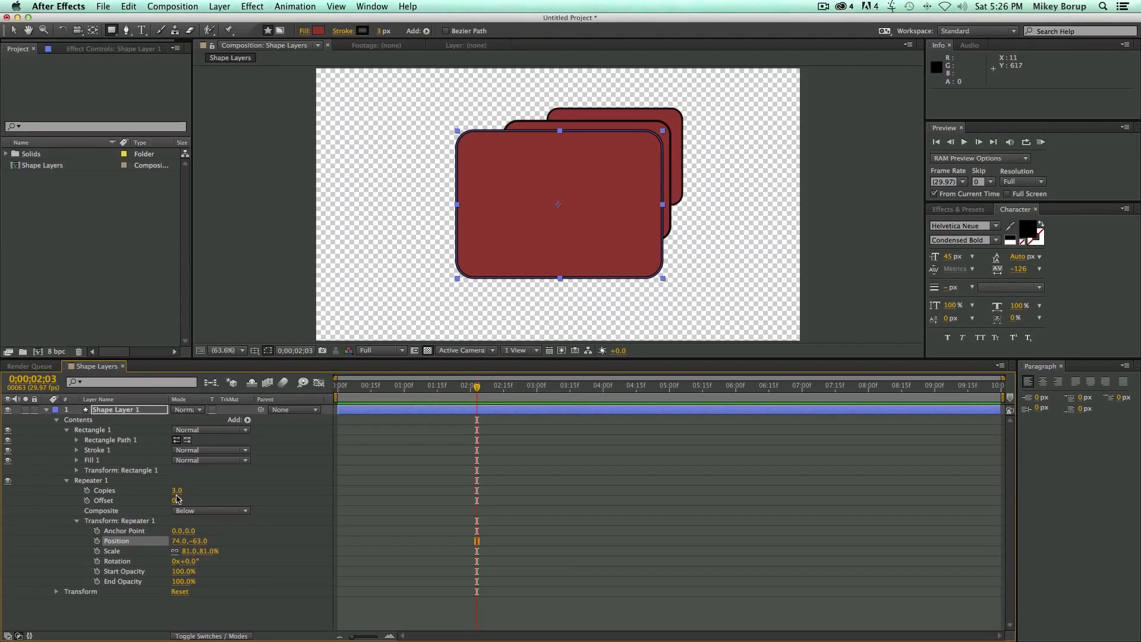
- Set the Repeater to 9 copies, with a rotation of 15° and a scale of 78% per copy
left_click_drag(176, 491, 190, 505)
key("super+z")
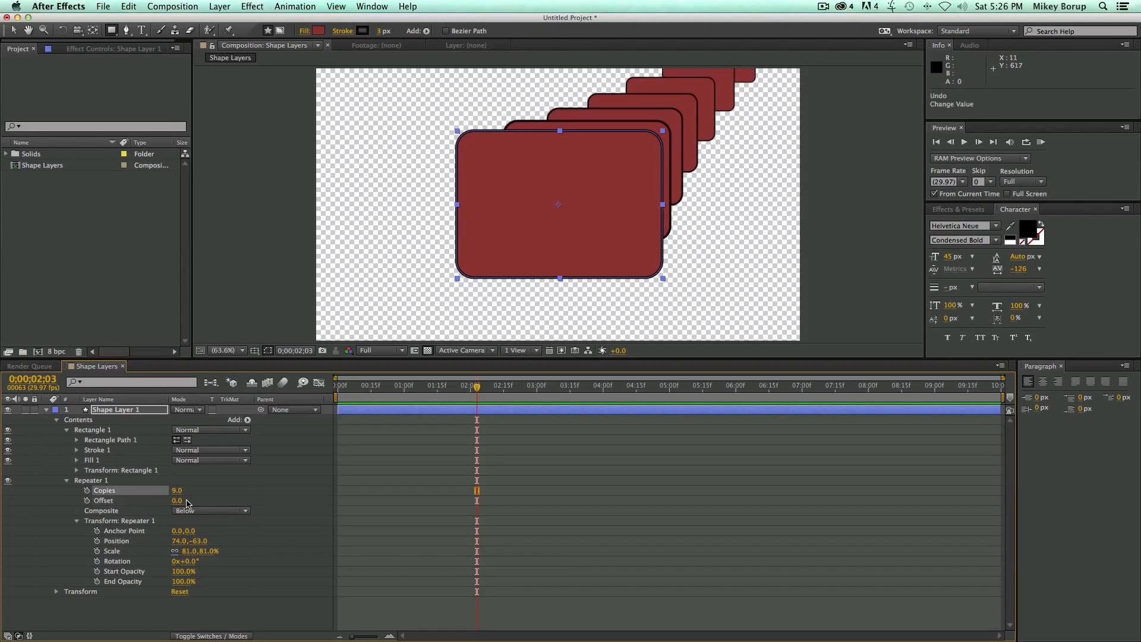
mouse_move(195, 564)
left_mouse_down()
mouse_move(212, 575)
mouse_move(201, 553)
mouse_move(182, 554)
mouse_move(229, 556)
mouse_move(198, 562)
left_mouse_up()
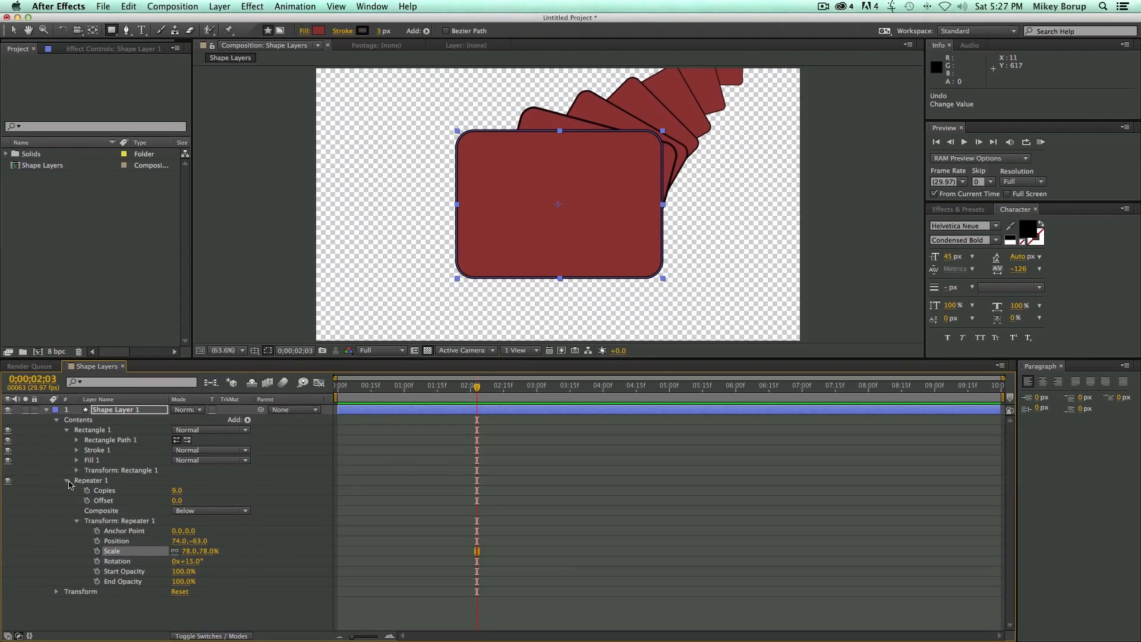
left_click(66, 481)
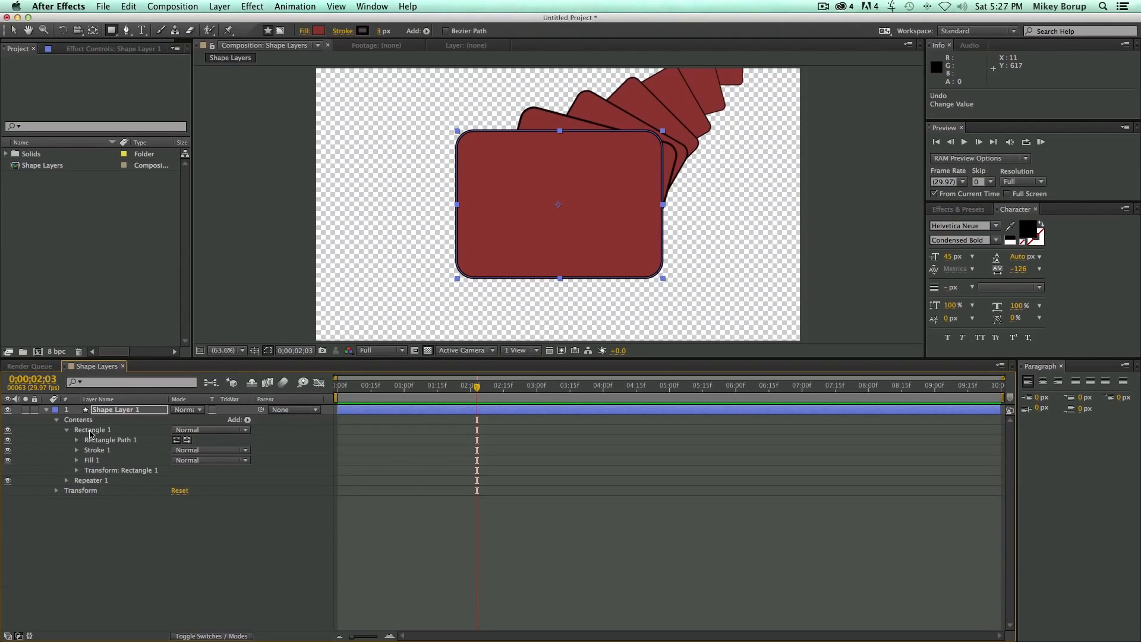
left_click(90, 432)
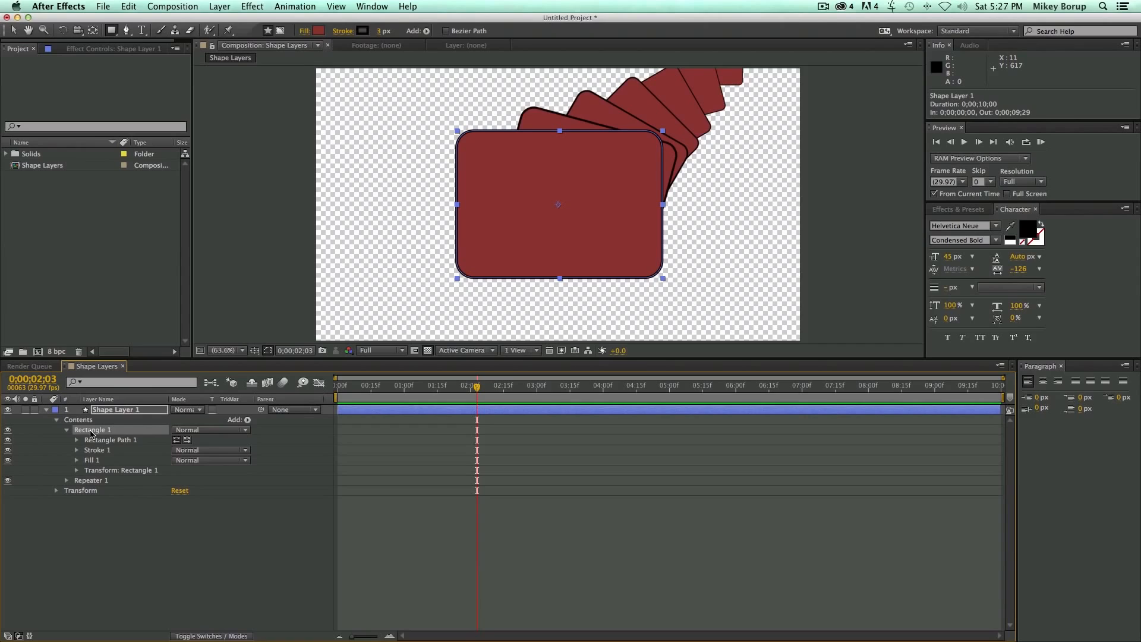
left_click(248, 421)
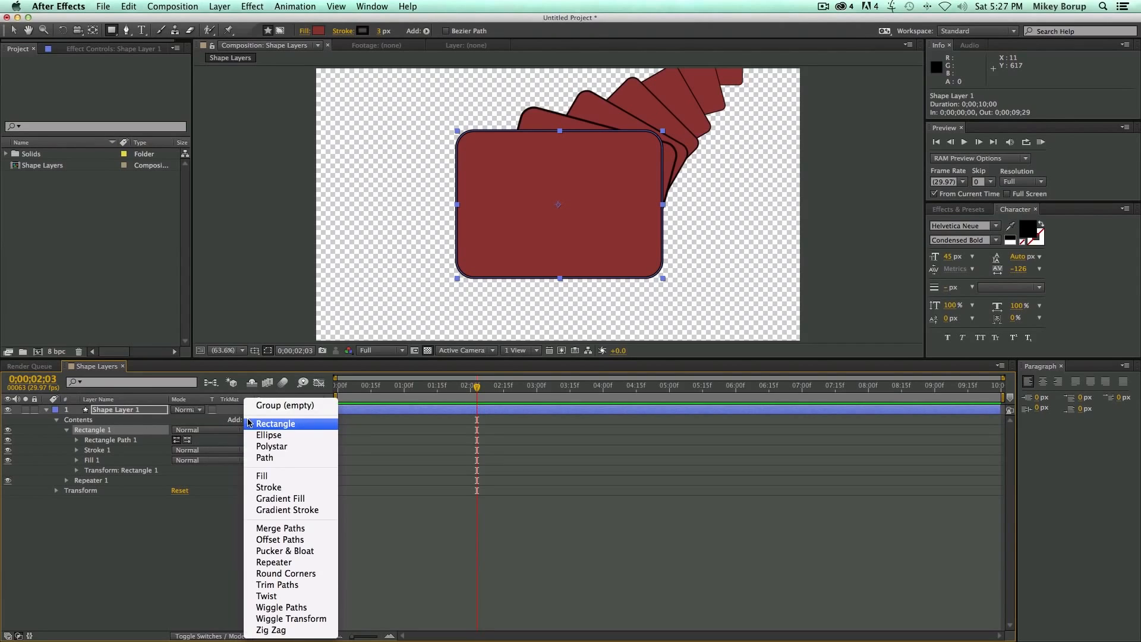
left_click(304, 564)
key("super+z")
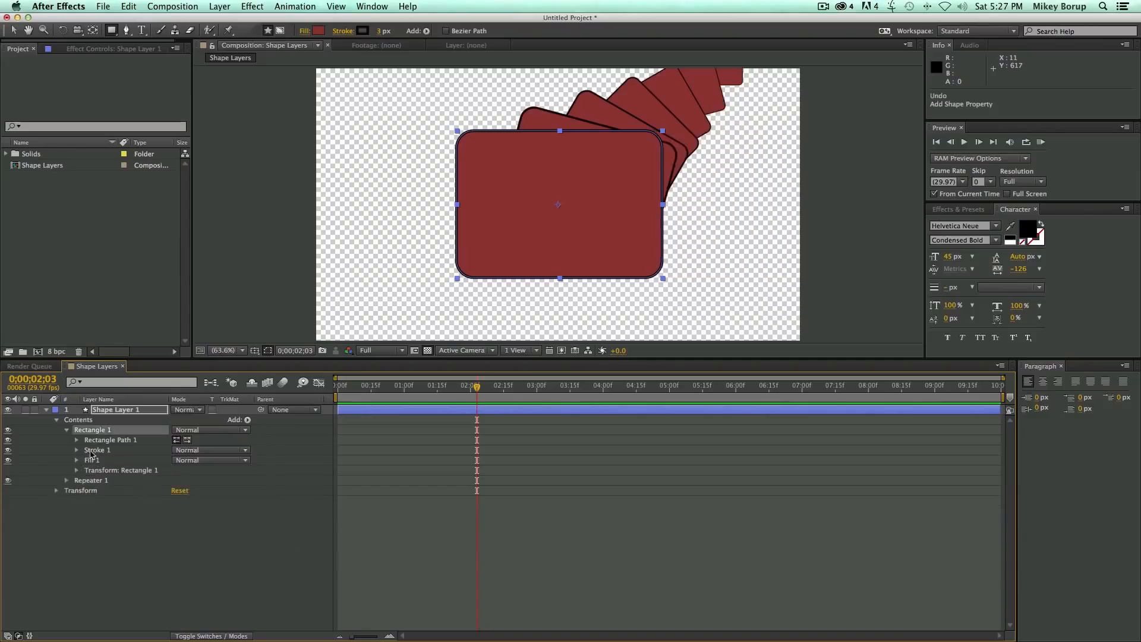
- Add a second Repeater directly under Shape Layer 1's Contents and set its transform rotation to 104°
left_click(78, 420)
left_click(65, 431)
left_click(66, 431)
left_click(79, 421)
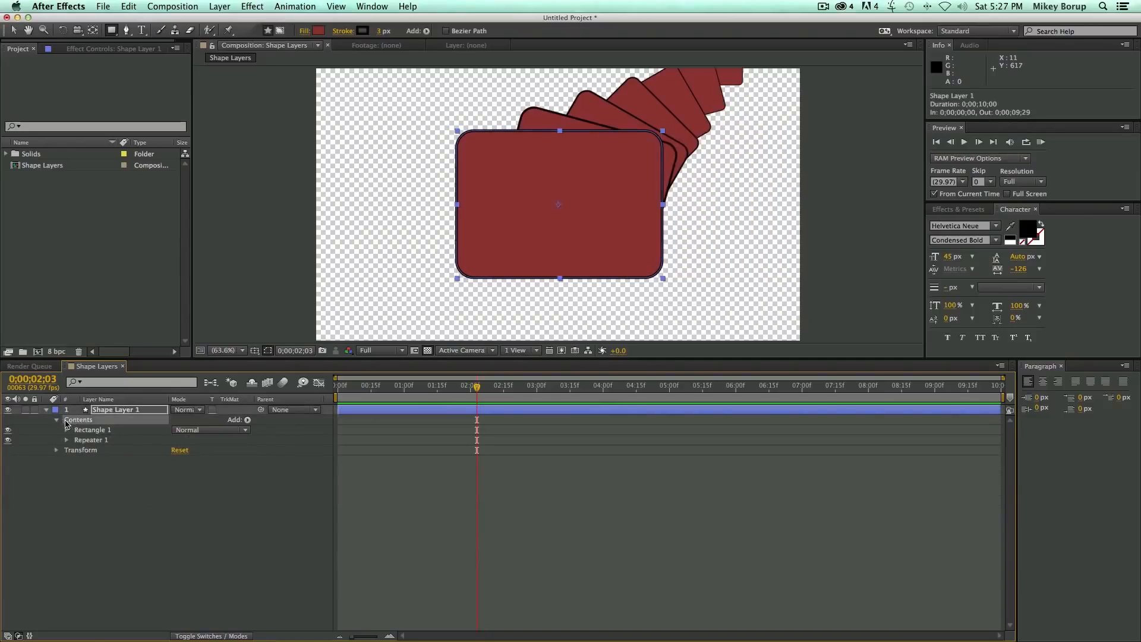
left_click(247, 419)
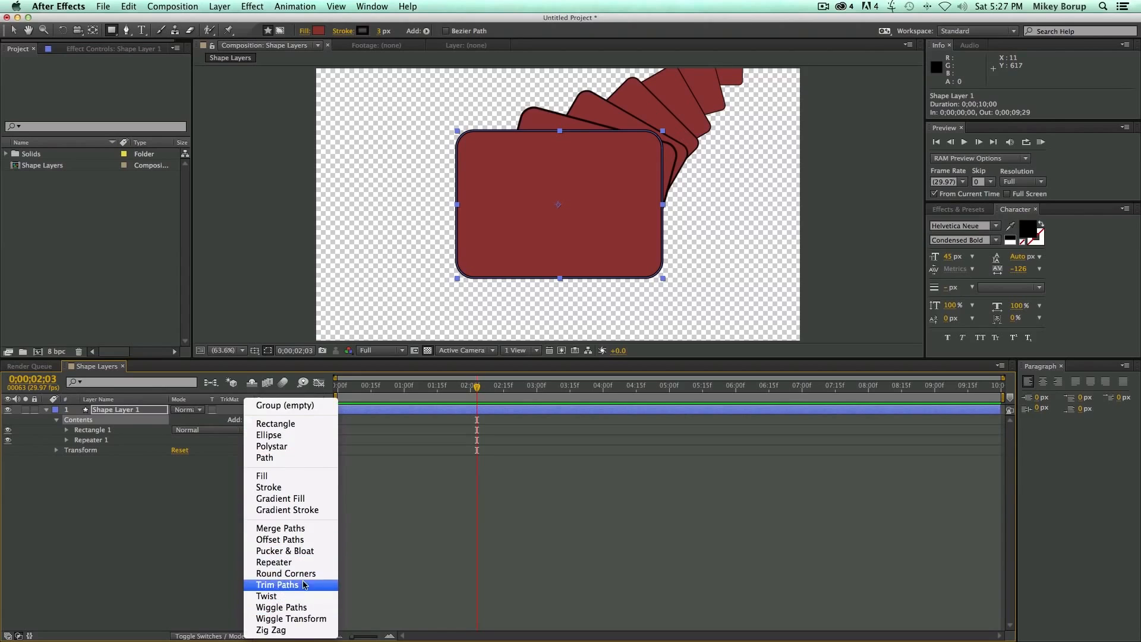
left_click(299, 563)
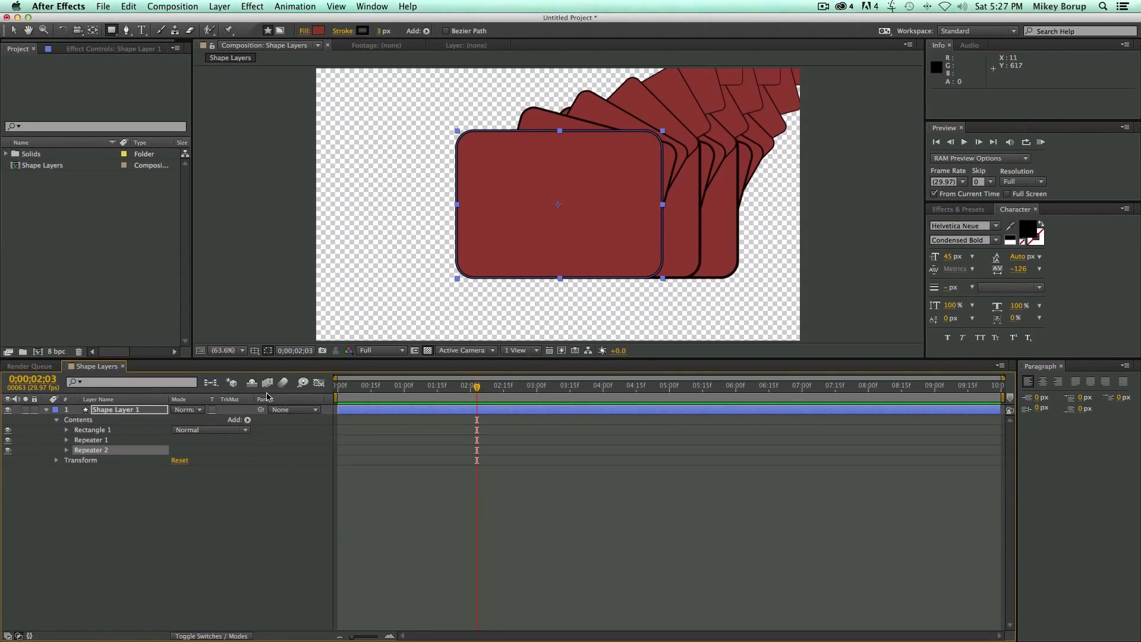
left_click(66, 451)
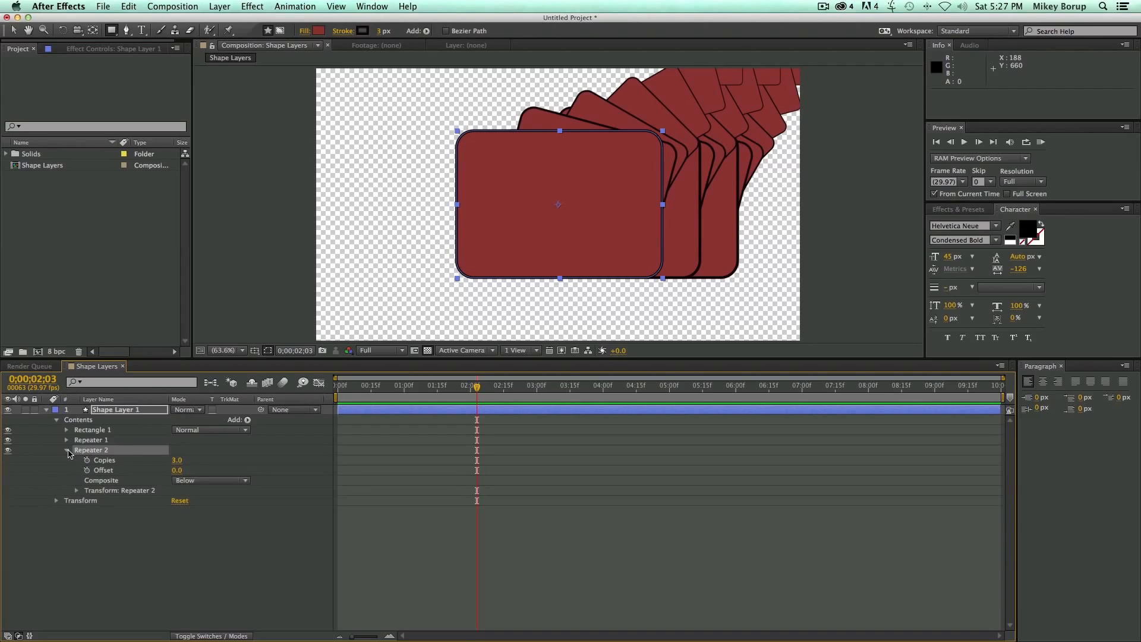
left_click(75, 491)
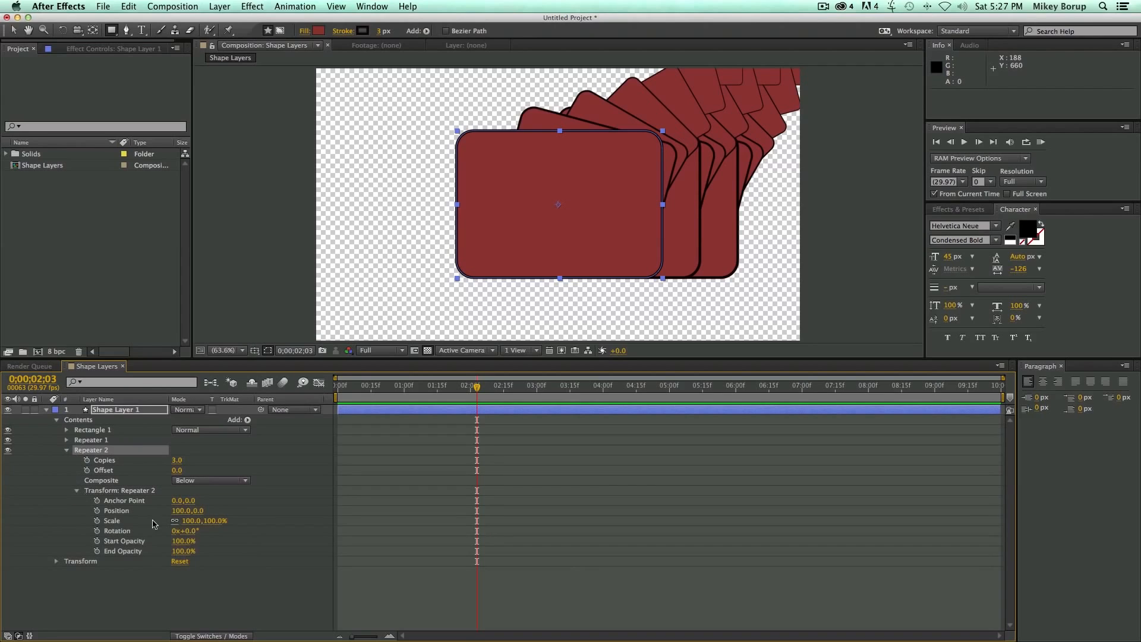
left_click_drag(189, 533, 253, 537)
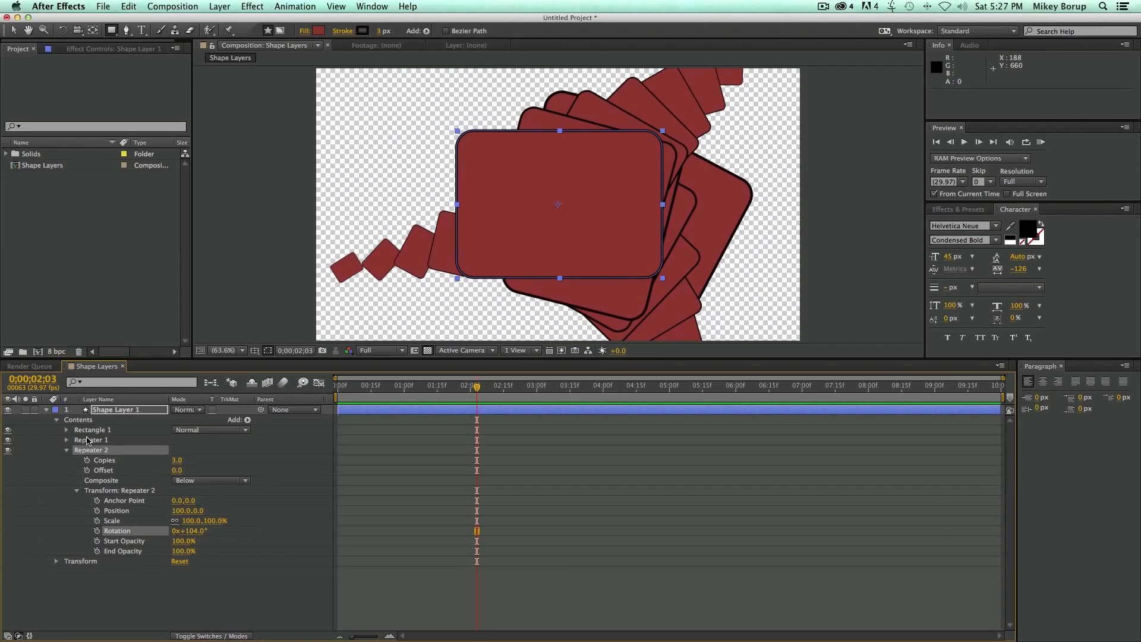
- Set the scale in Rectangle 1's own transform to 111.2% and collapse the Rectangle 1 group
left_click(67, 430)
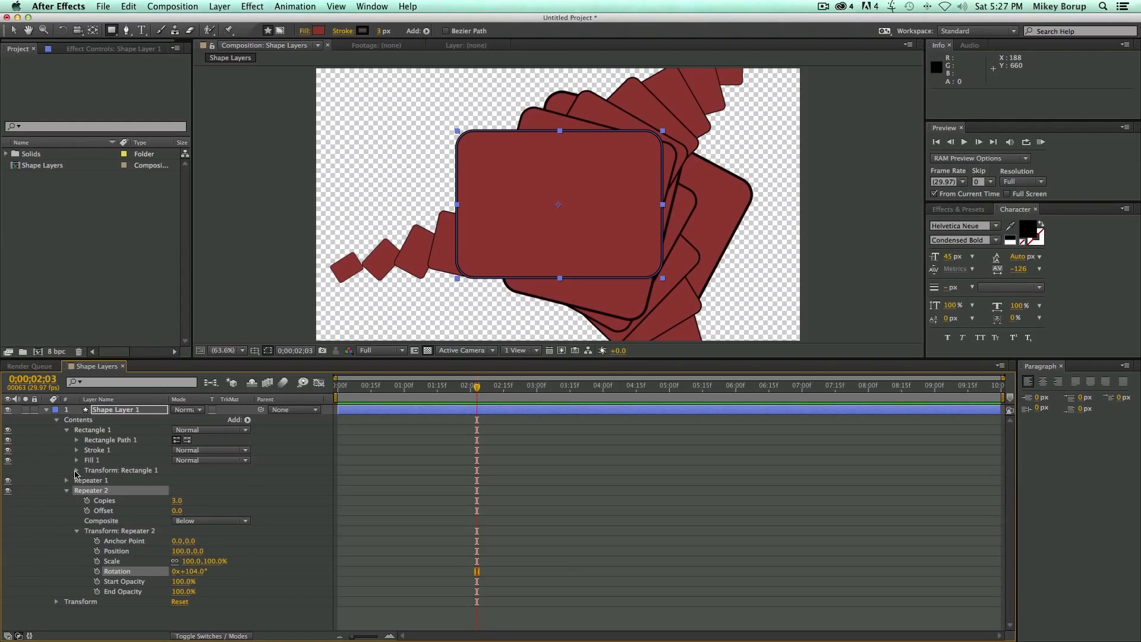
left_click(76, 471)
left_click_drag(190, 505, 119, 502)
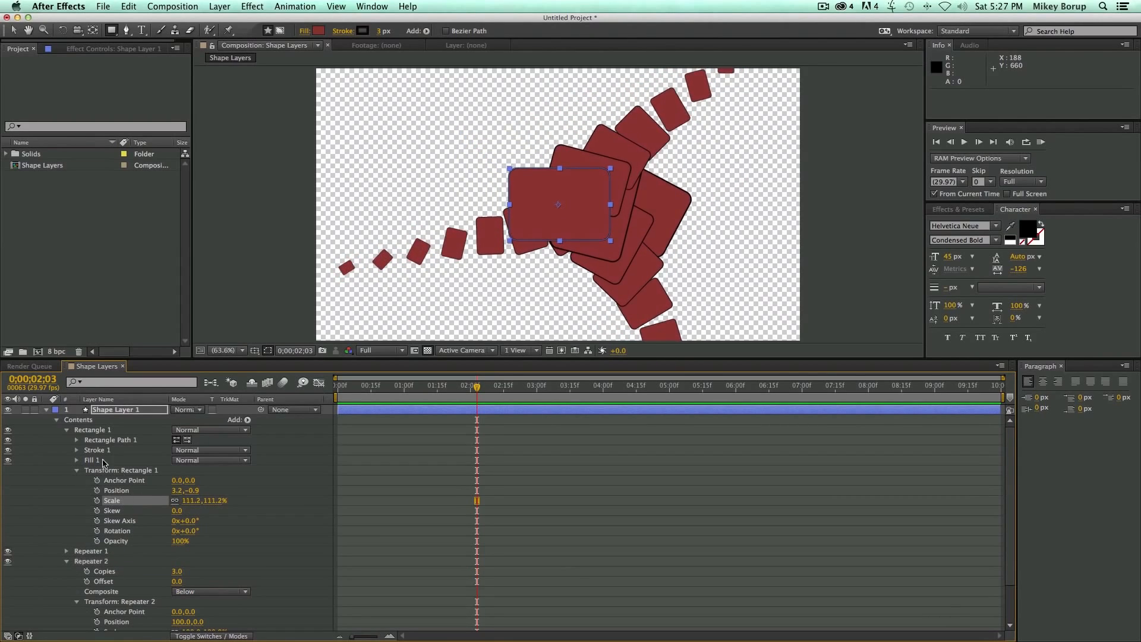
left_click(77, 470)
left_click(67, 430)
- Set Repeater 2's transform rotation to 71° and its number of copies to 8
left_click(67, 451)
left_click(67, 451)
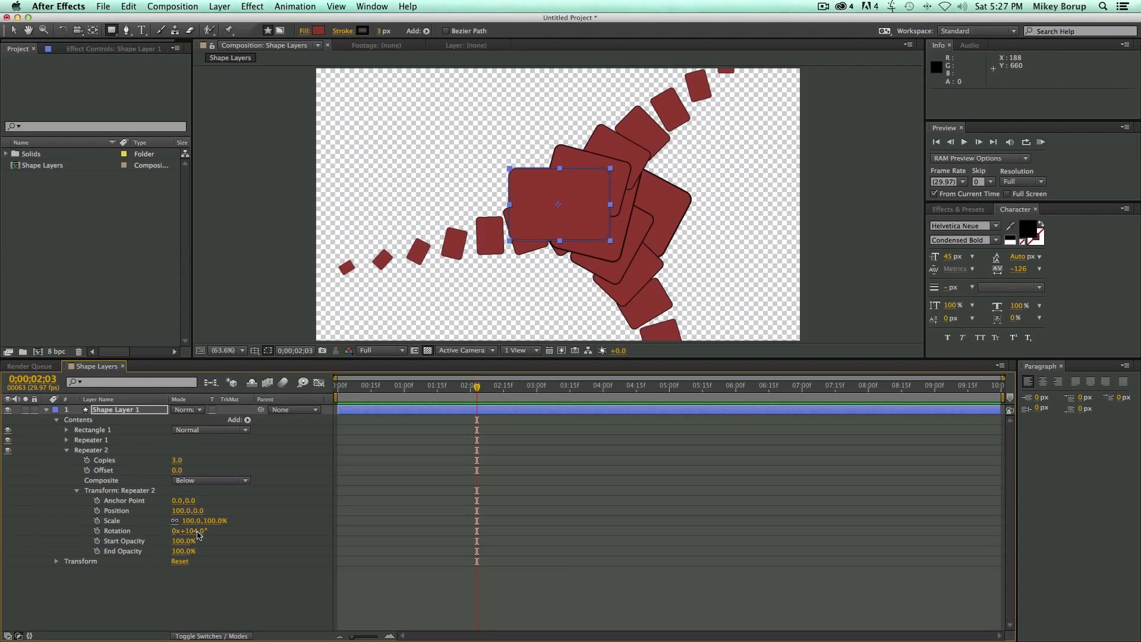
mouse_move(196, 533)
left_mouse_down()
mouse_move(301, 541)
mouse_move(107, 516)
mouse_move(204, 522)
left_mouse_up()
mouse_move(177, 461)
left_mouse_down()
mouse_move(190, 464)
mouse_move(179, 463)
left_mouse_up()
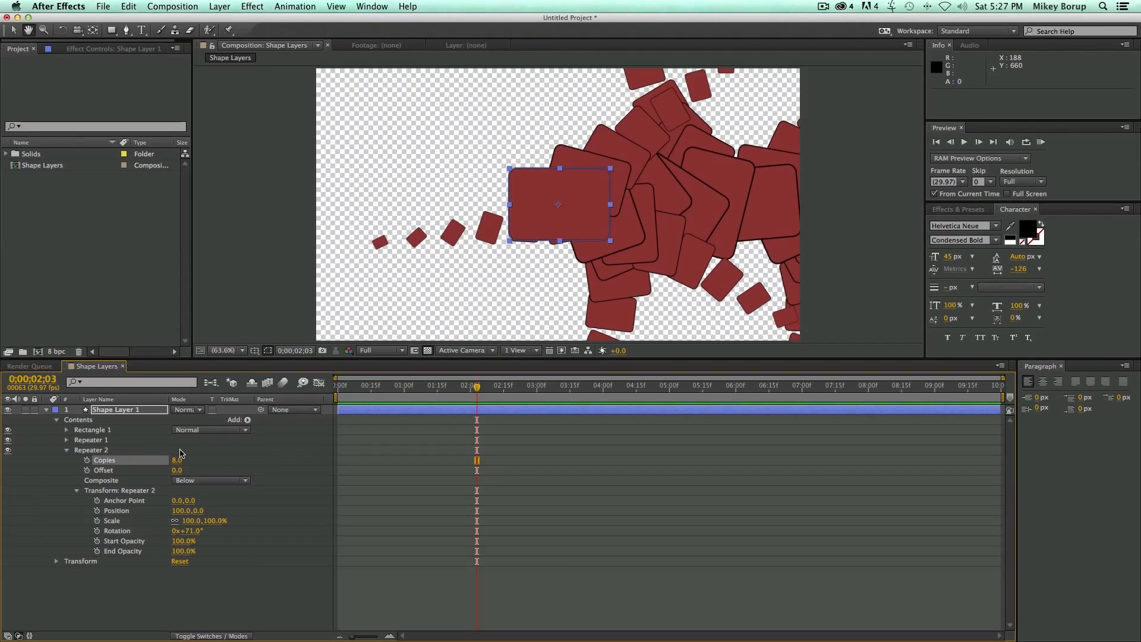
- At the start of the timeline, set Repeater 2's offset to -4 and its rotation to 4°, and collapse its properties
left_click_drag(497, 386, 332, 390)
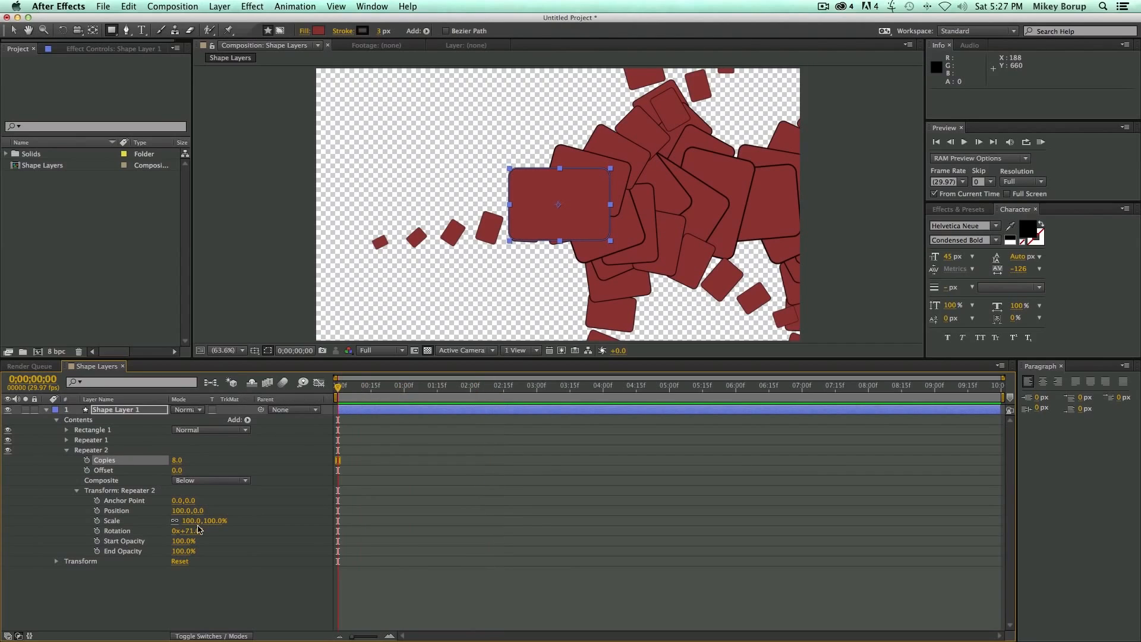
left_click_drag(193, 532, 148, 531)
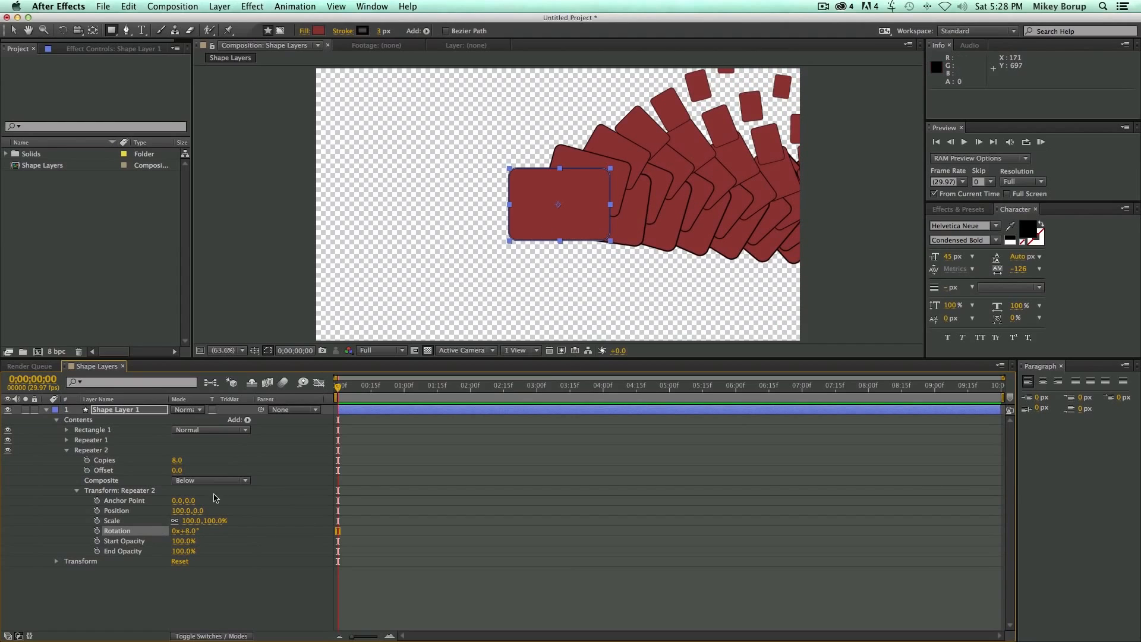
left_click_drag(176, 474, 174, 472)
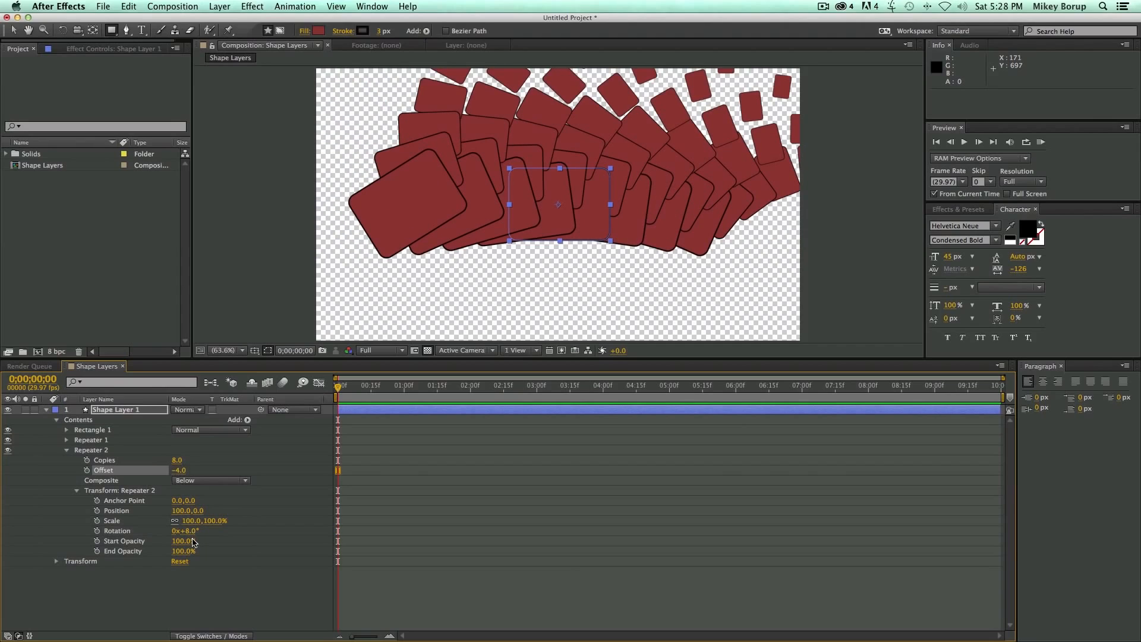
left_click_drag(183, 530, 153, 532)
left_click_drag(180, 531, 188, 534)
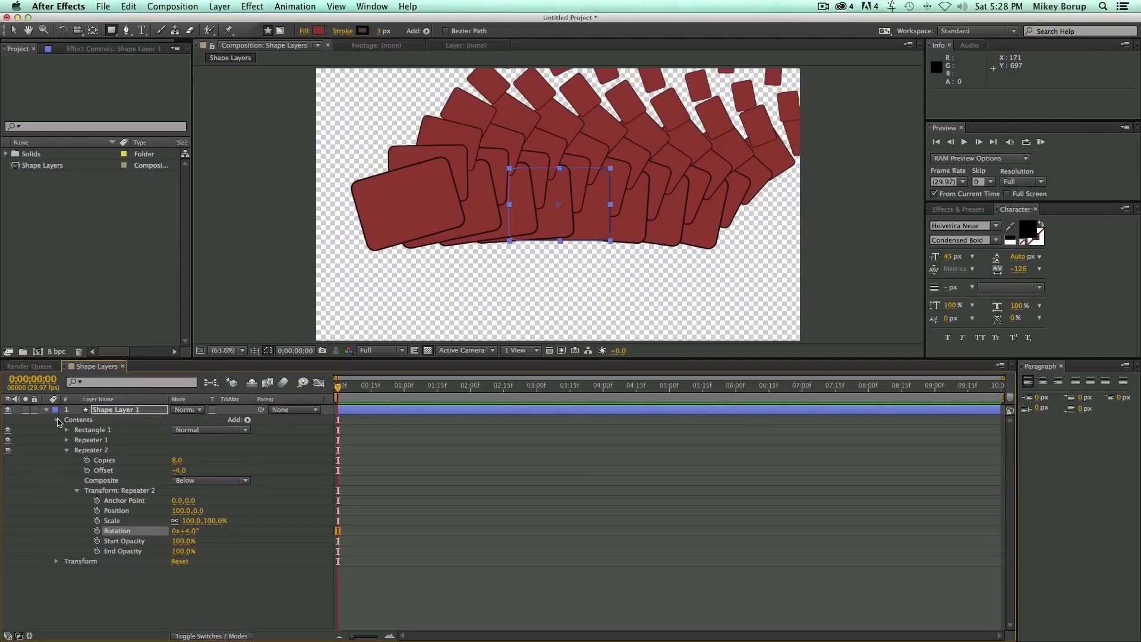
left_click(67, 450)
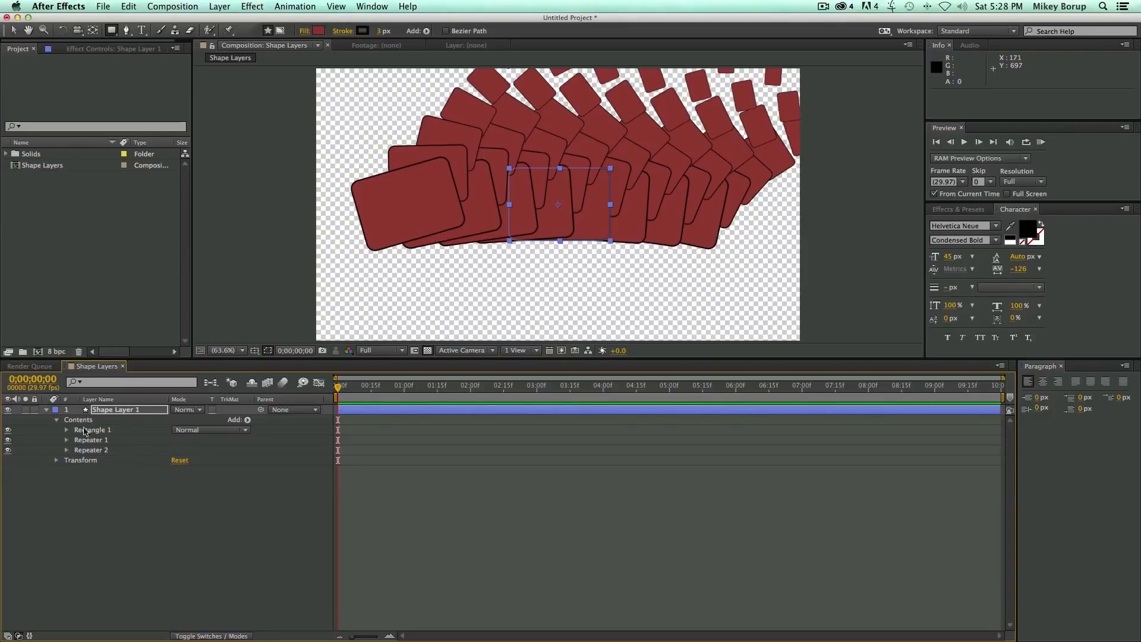
left_click(85, 440)
left_click(88, 451)
left_click(66, 450)
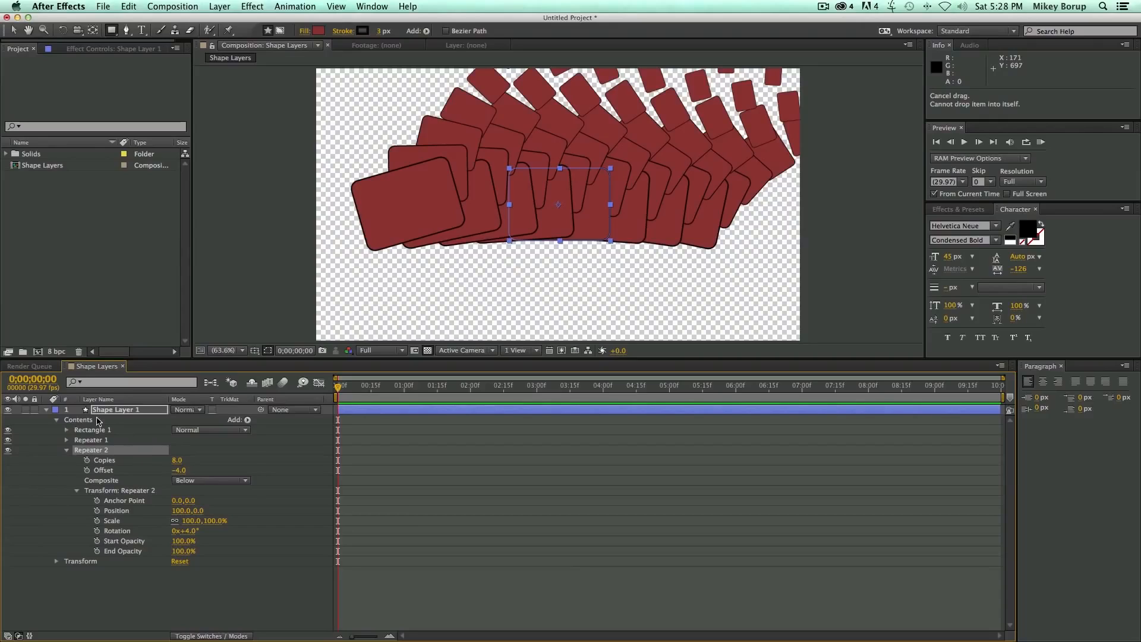
left_click(247, 420)
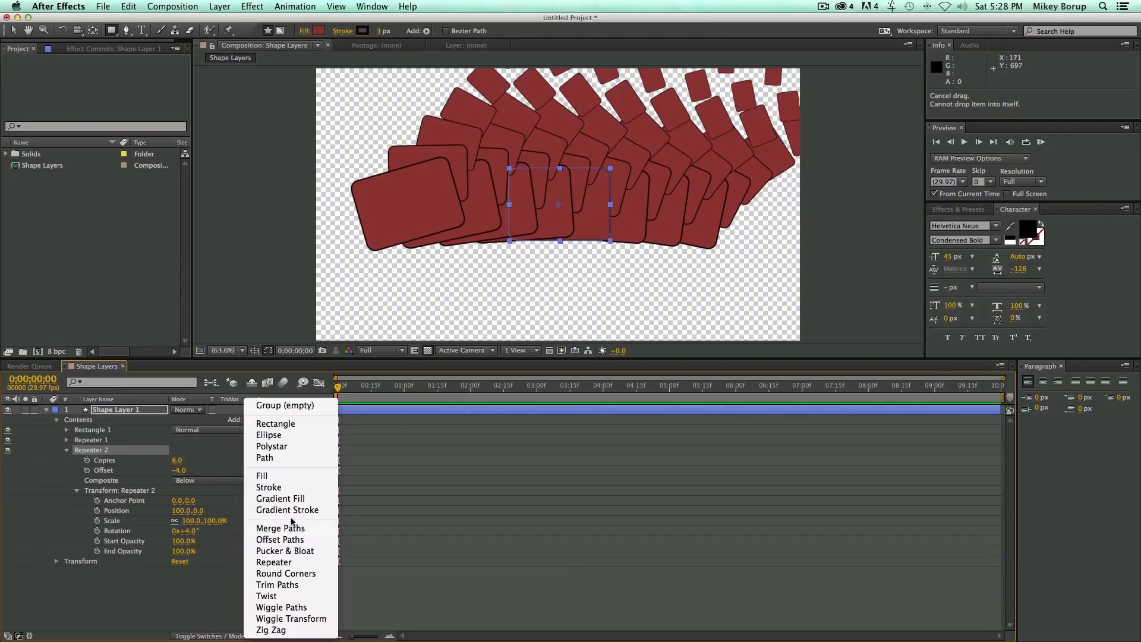
left_click(202, 585)
- Collapse Shape Layer 1 and apply a Fast Blur effect to it with a Blurriness of 26
left_click(377, 416)
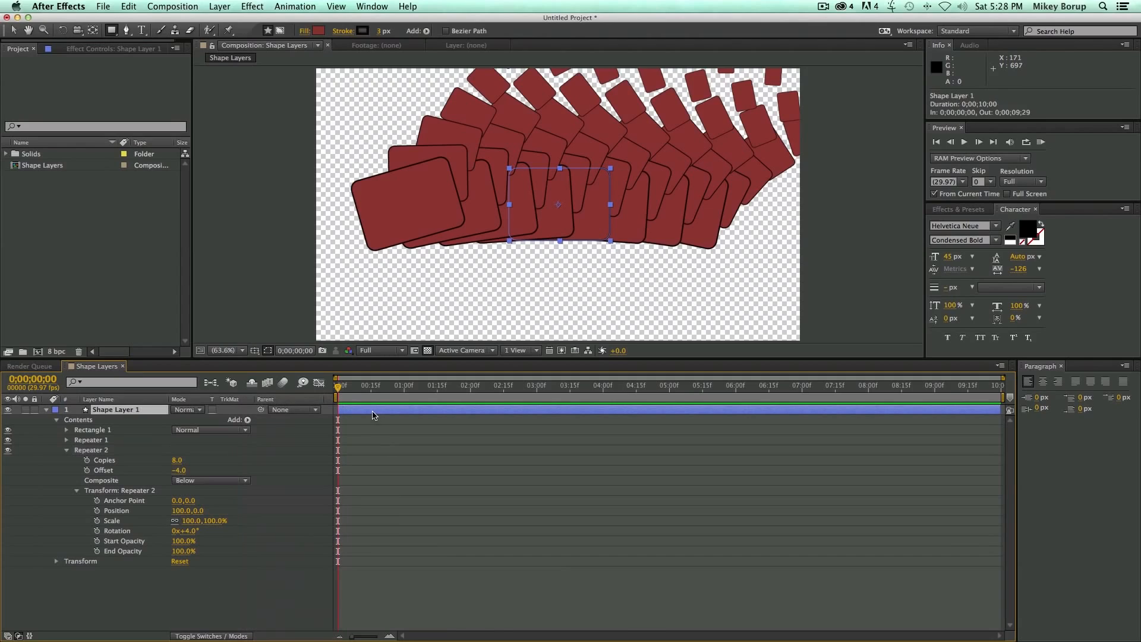
left_click(46, 409)
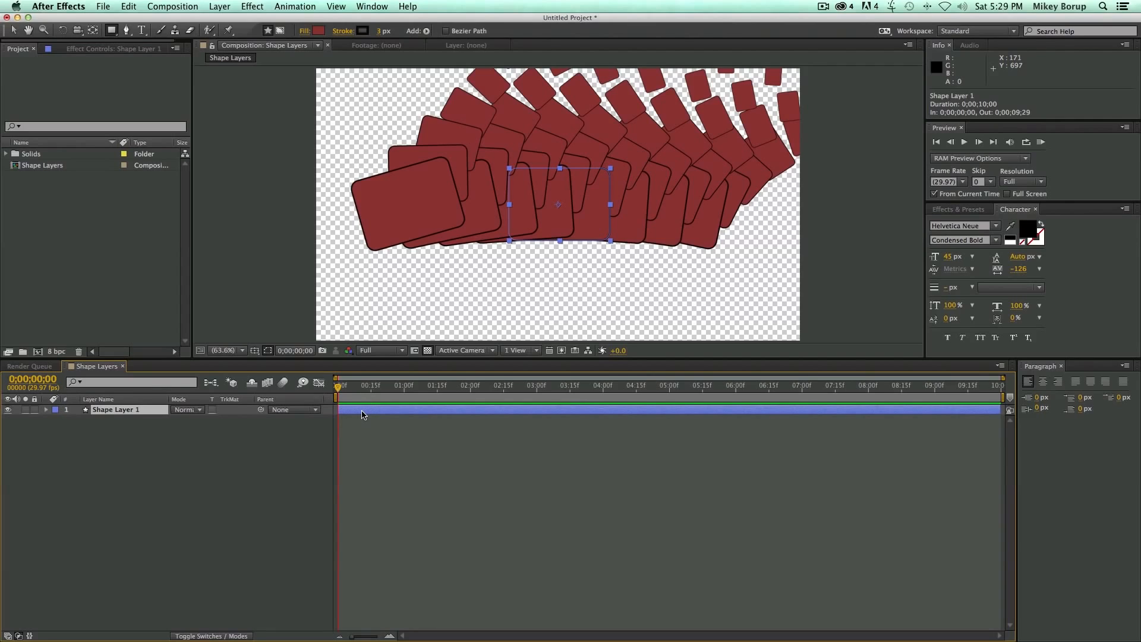
left_click(252, 6)
mouse_move(267, 76)
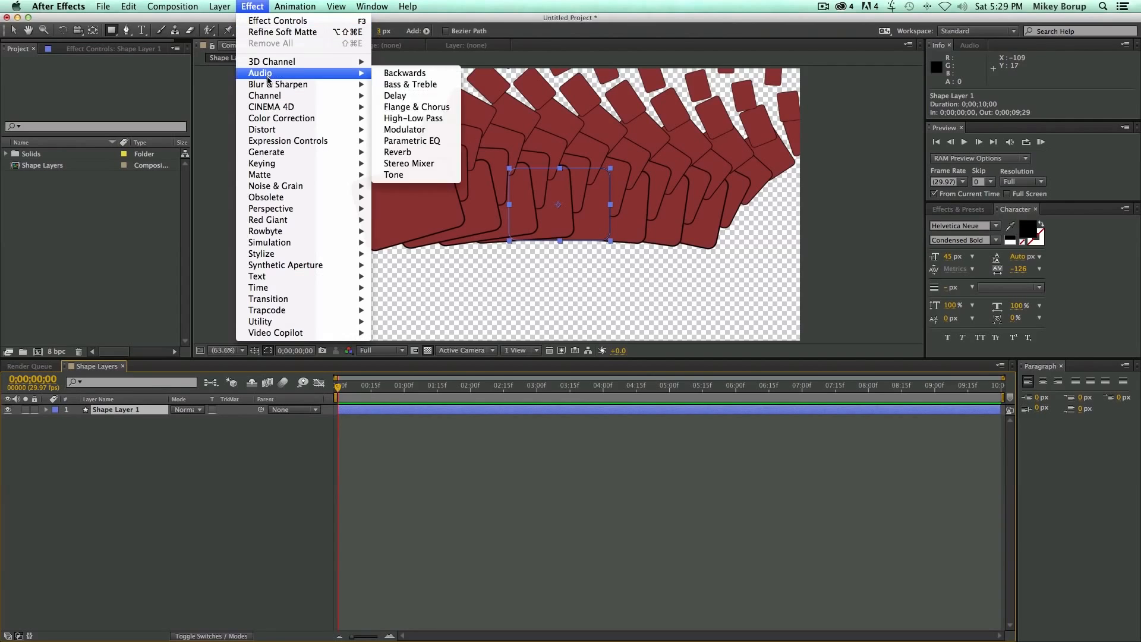
left_click(426, 201)
left_click_drag(112, 82, 136, 93)
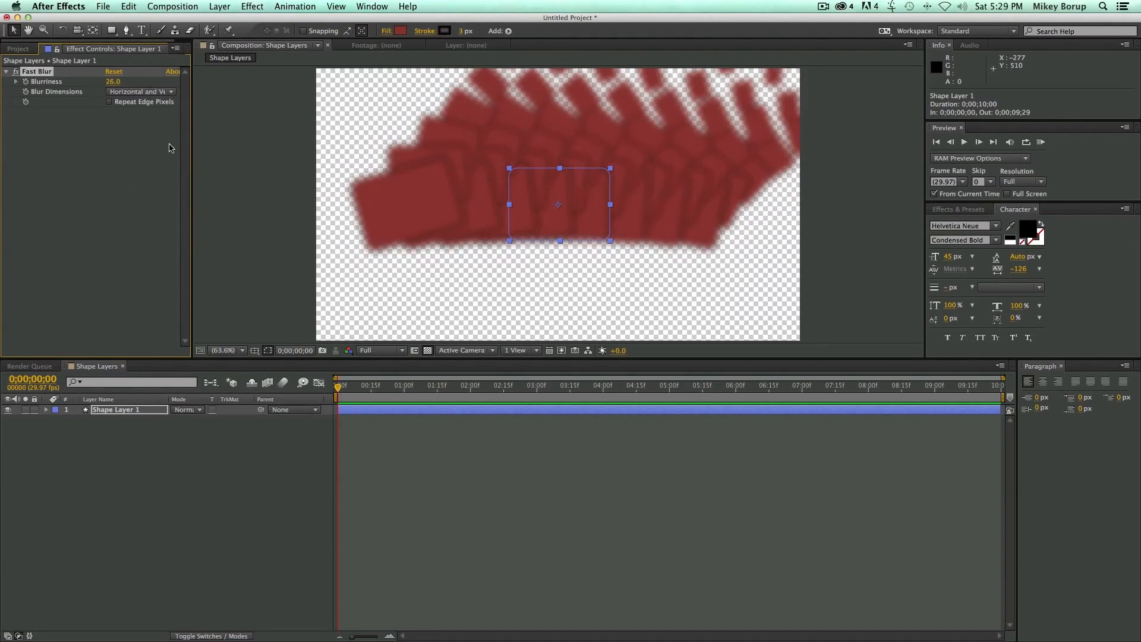
- Switch Shape Layer 1's visibility off and back on, and delete its Fast Blur effect
left_click(383, 414)
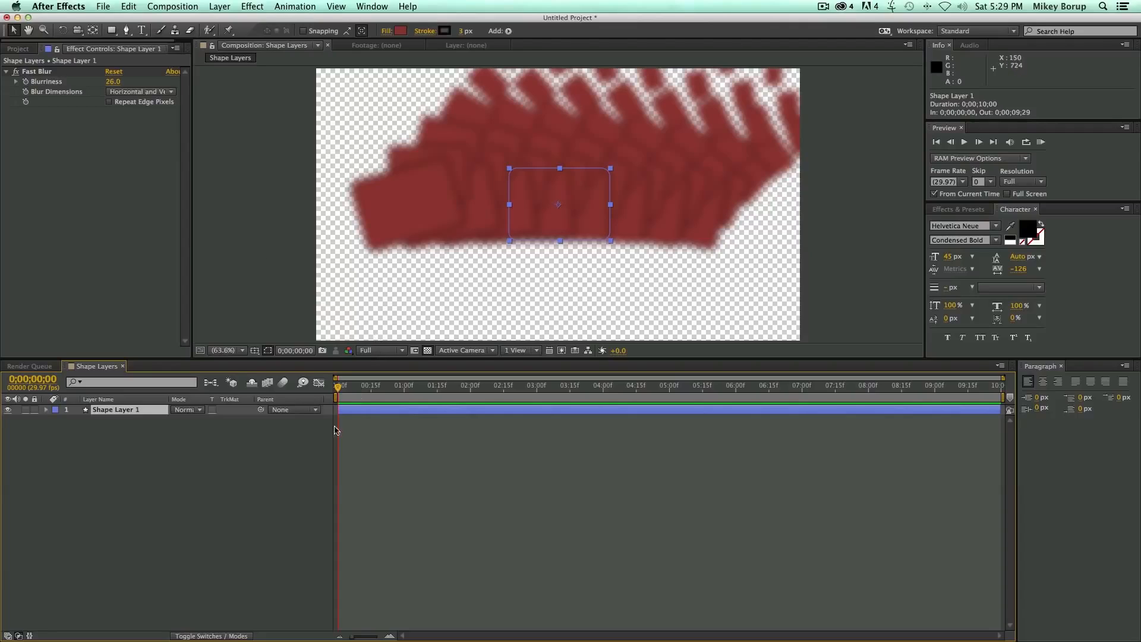
left_click(8, 410)
left_click(9, 410)
left_click(39, 73)
key("Delete")
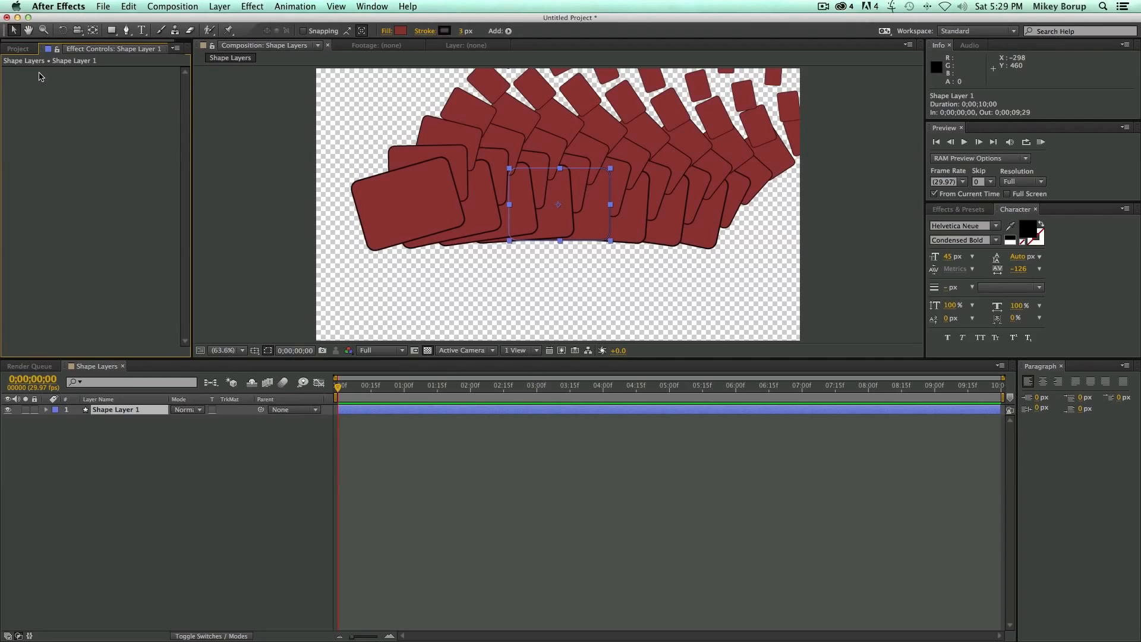